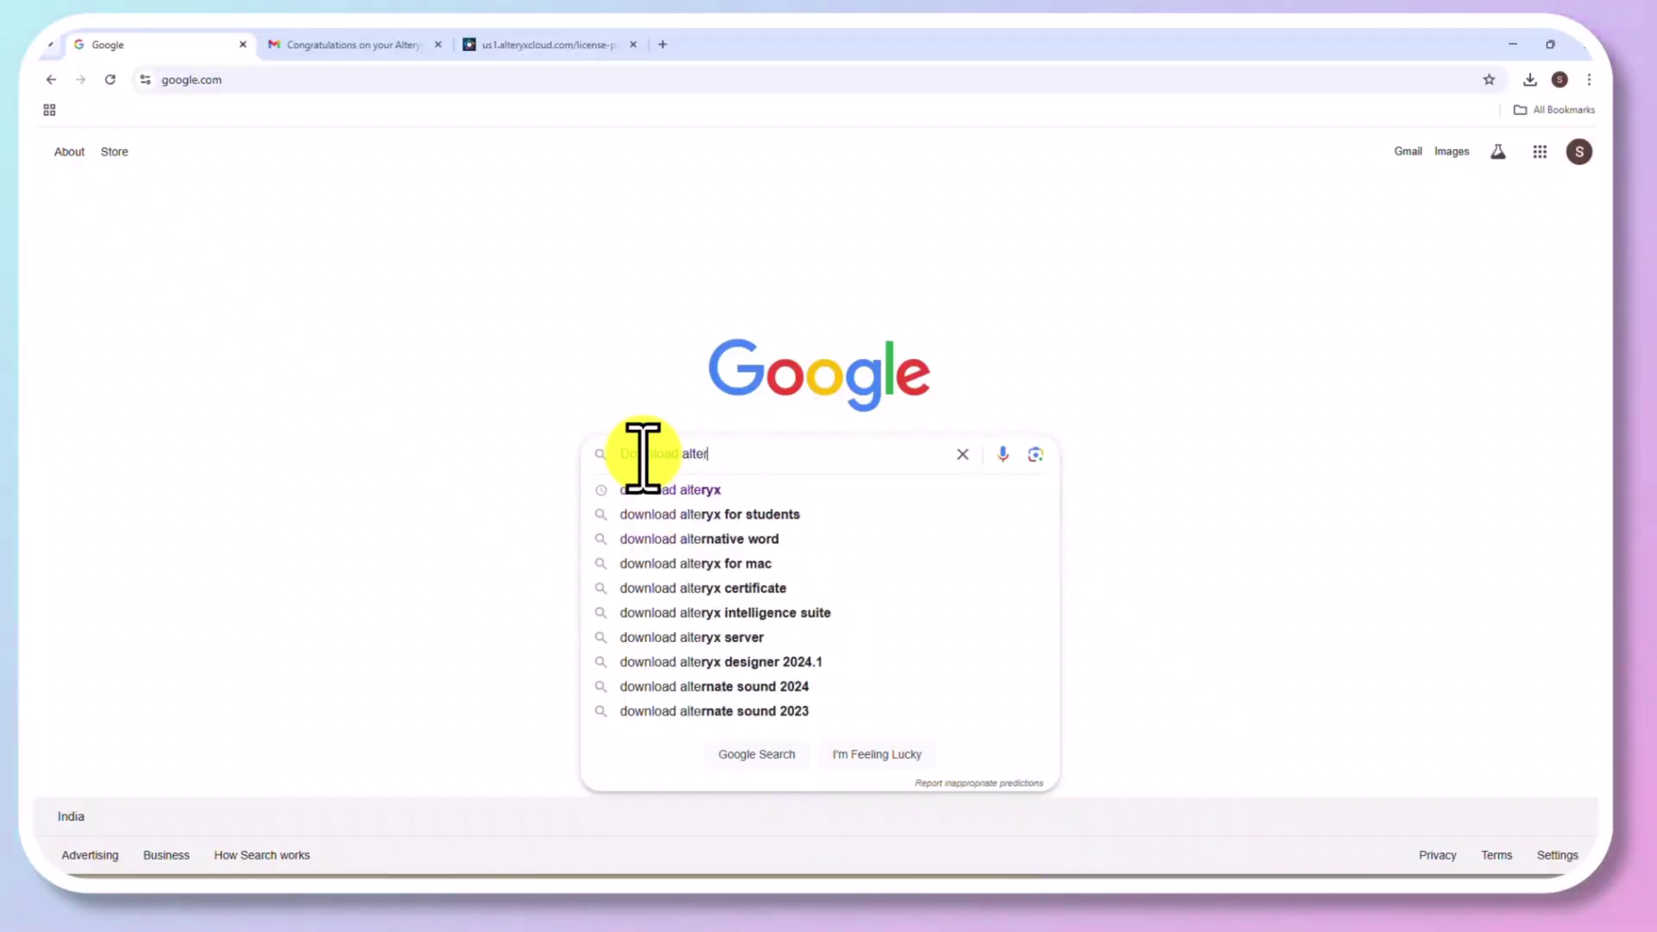
Step: Search Google for 'download alteryx'
{"action": "type", "text": "yx"}
{"action": "key", "text": "Return"}
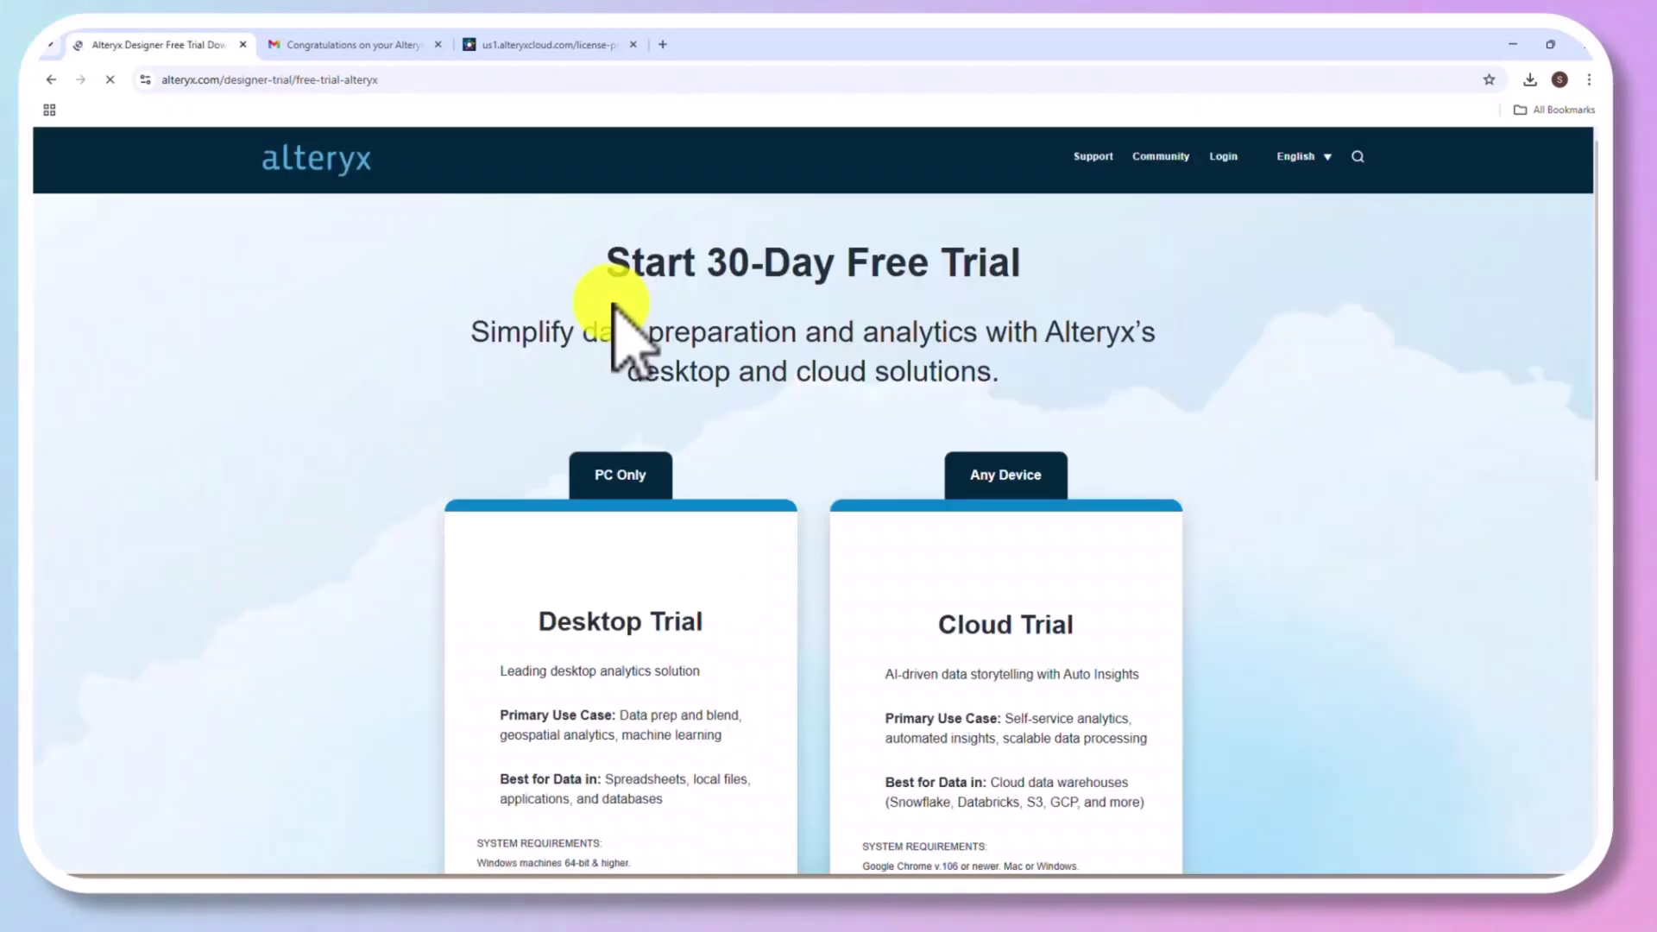
Step: Review the Desktop and Cloud free trial options, then go back to the search results and select the query box
{"action": "scroll", "coordinate": [613, 304], "scroll_direction": "down", "scroll_amount": 6}
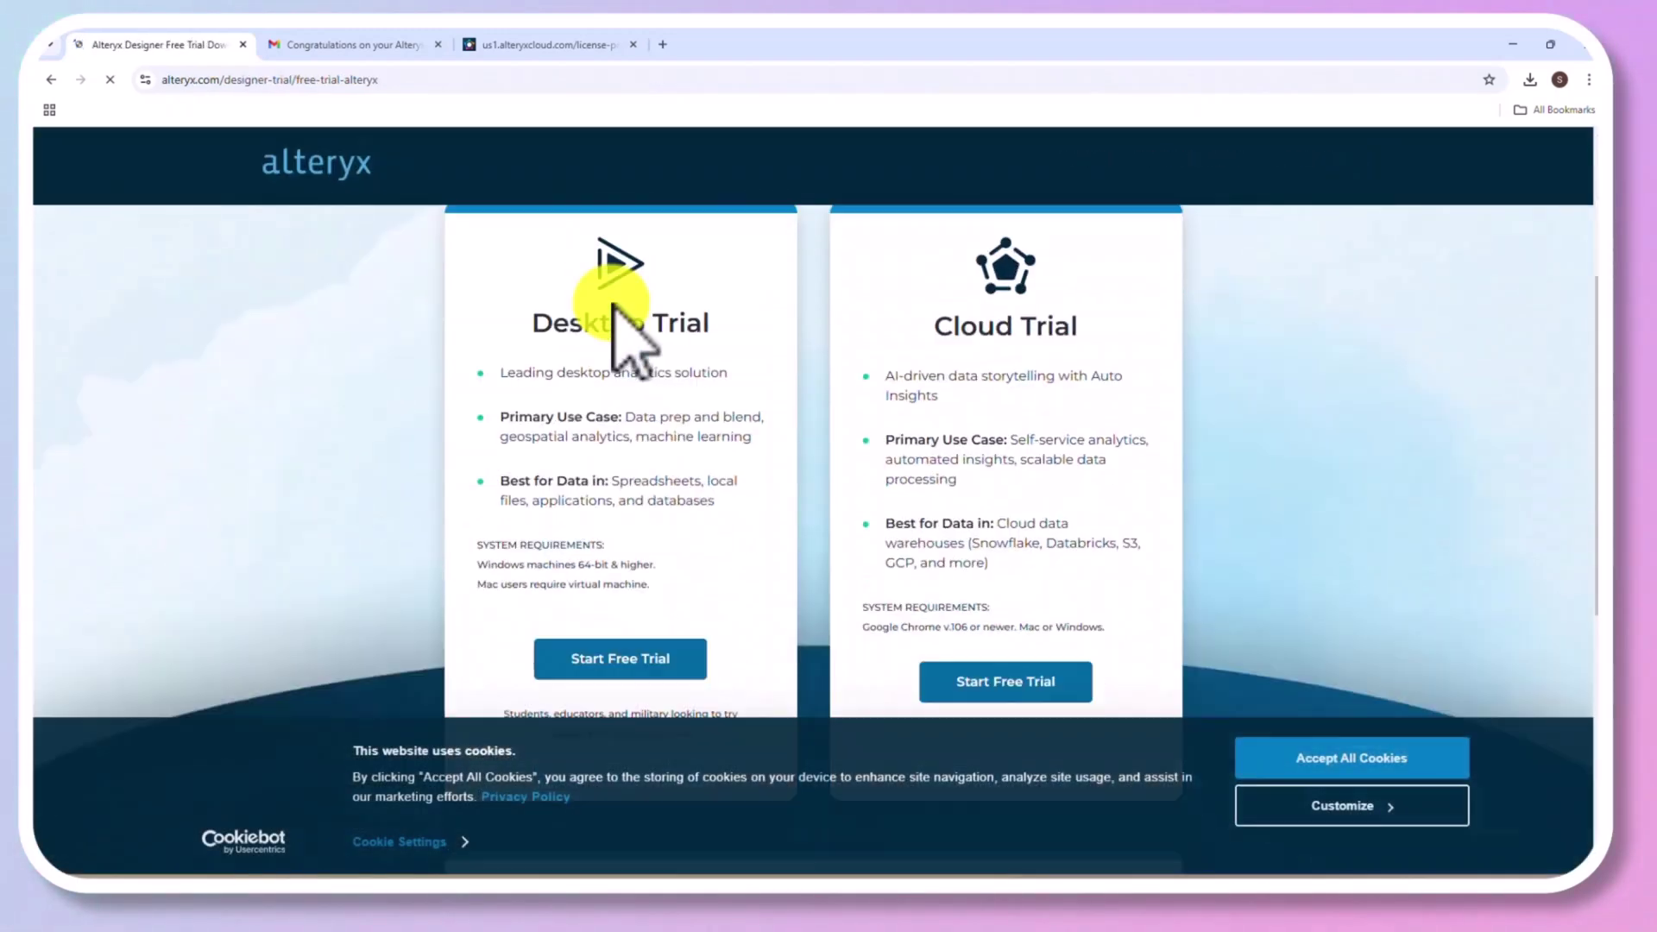
{"action": "scroll", "coordinate": [613, 303], "scroll_direction": "down", "scroll_amount": 3}
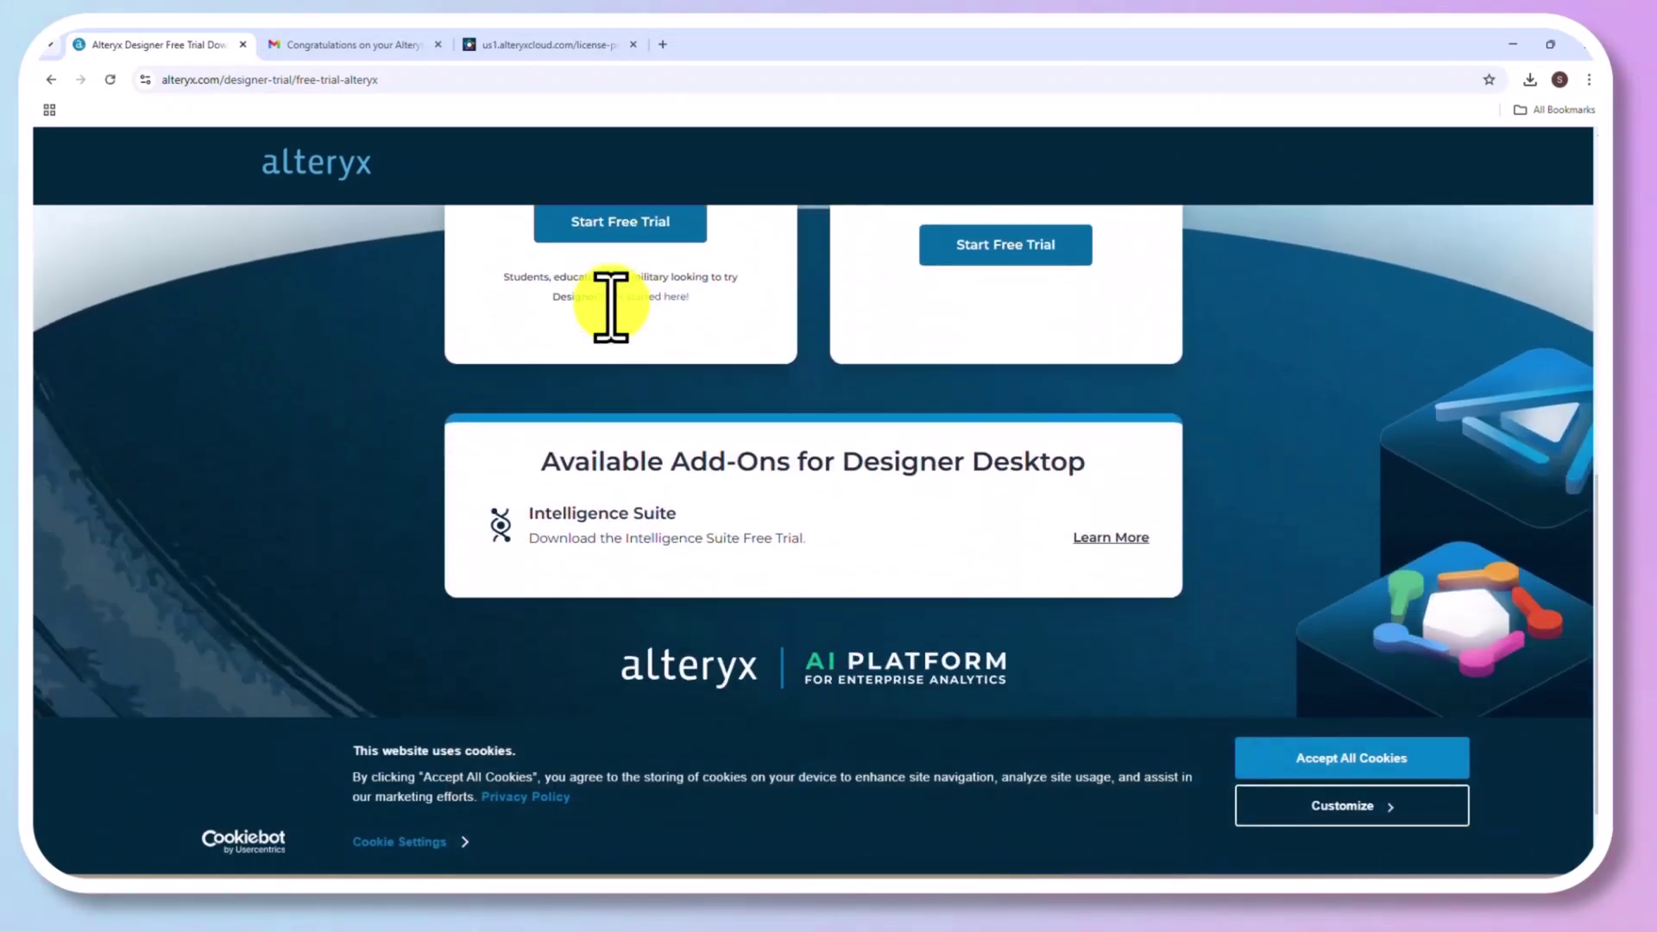
{"action": "scroll", "coordinate": [612, 304], "scroll_direction": "down", "scroll_amount": 1}
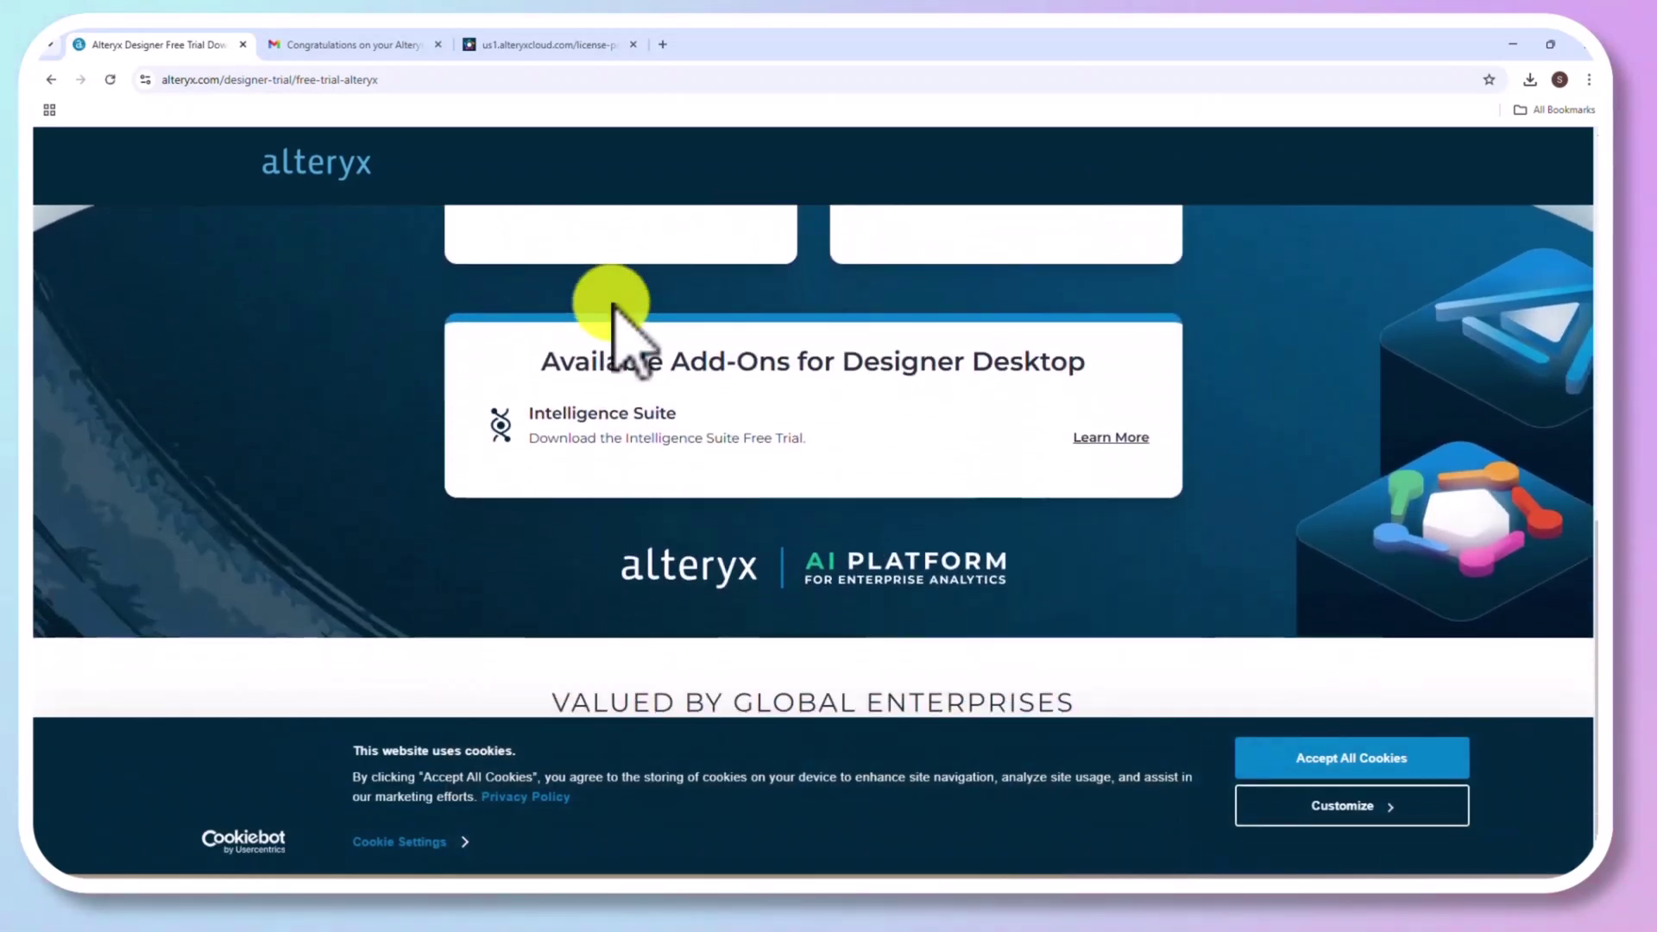
{"action": "scroll", "coordinate": [613, 304], "scroll_direction": "up", "scroll_amount": 4}
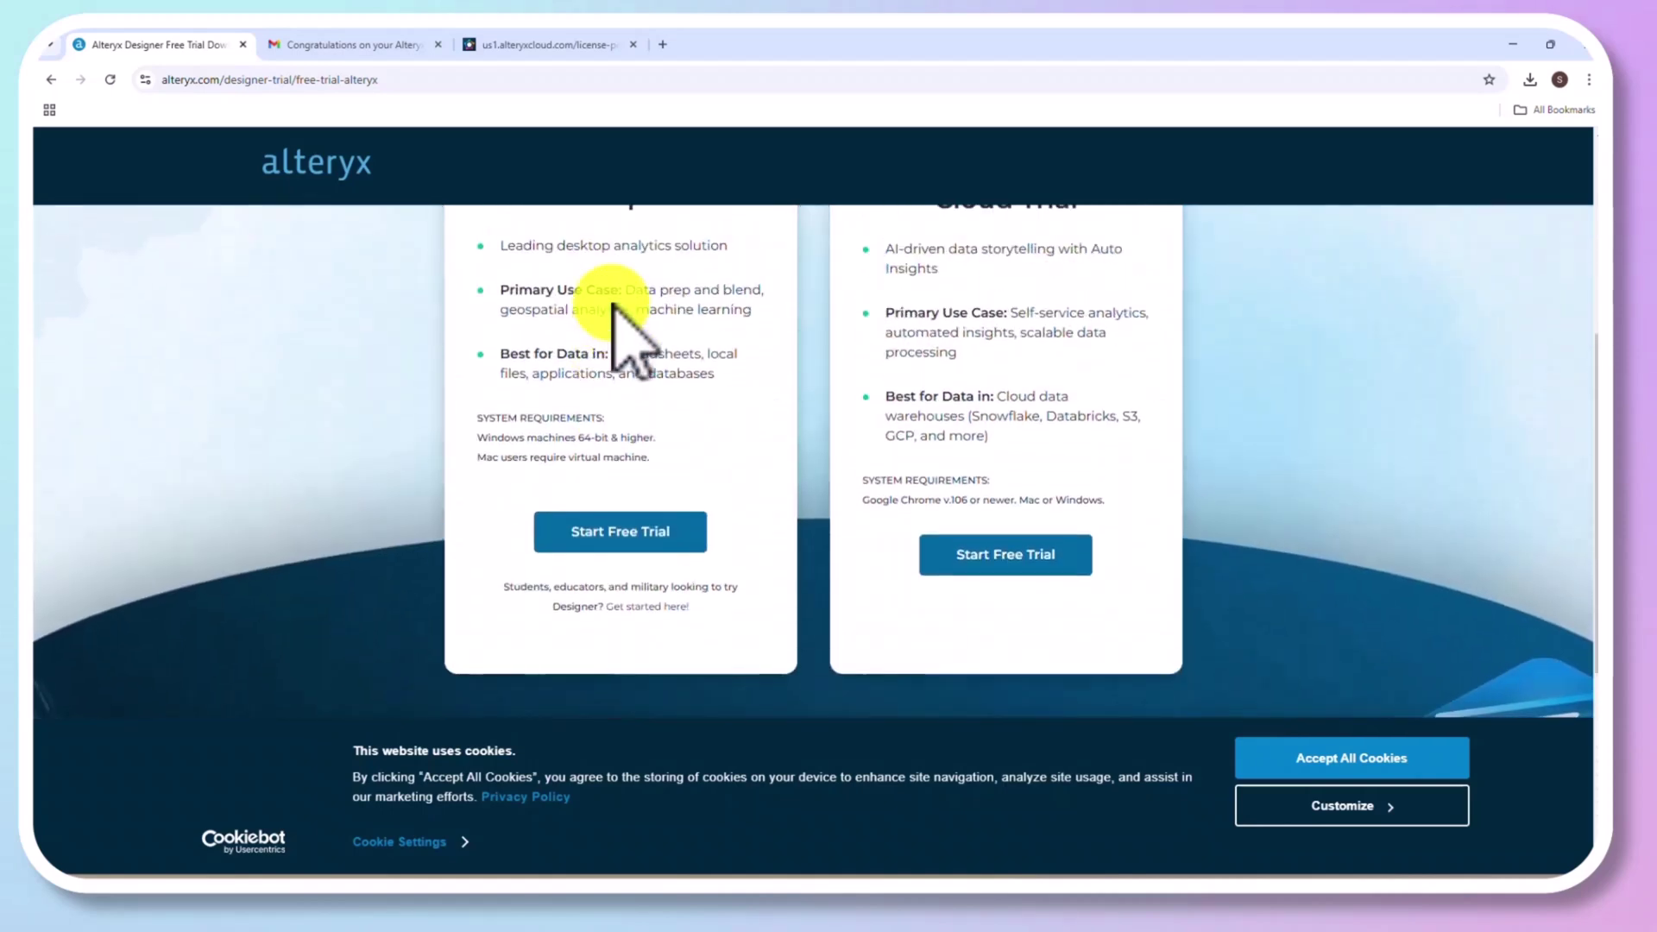
{"action": "scroll", "coordinate": [613, 307], "scroll_direction": "up", "scroll_amount": 3}
{"action": "scroll", "coordinate": [615, 307], "scroll_direction": "up", "scroll_amount": 1}
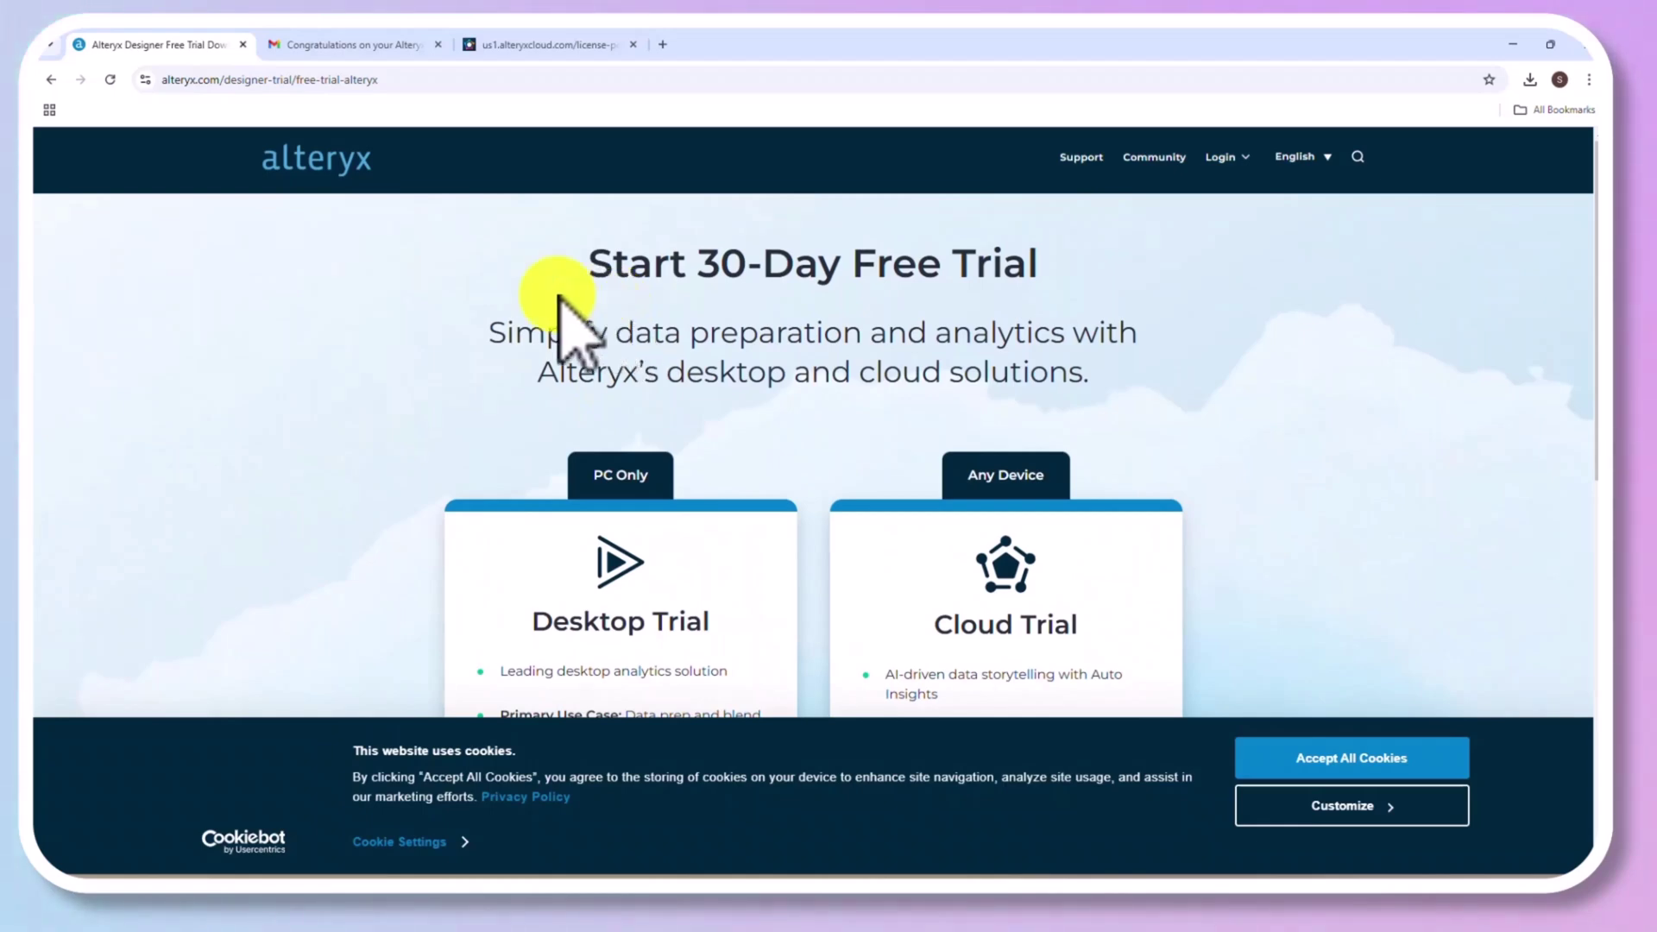
{"action": "left_click", "coordinate": [49, 80]}
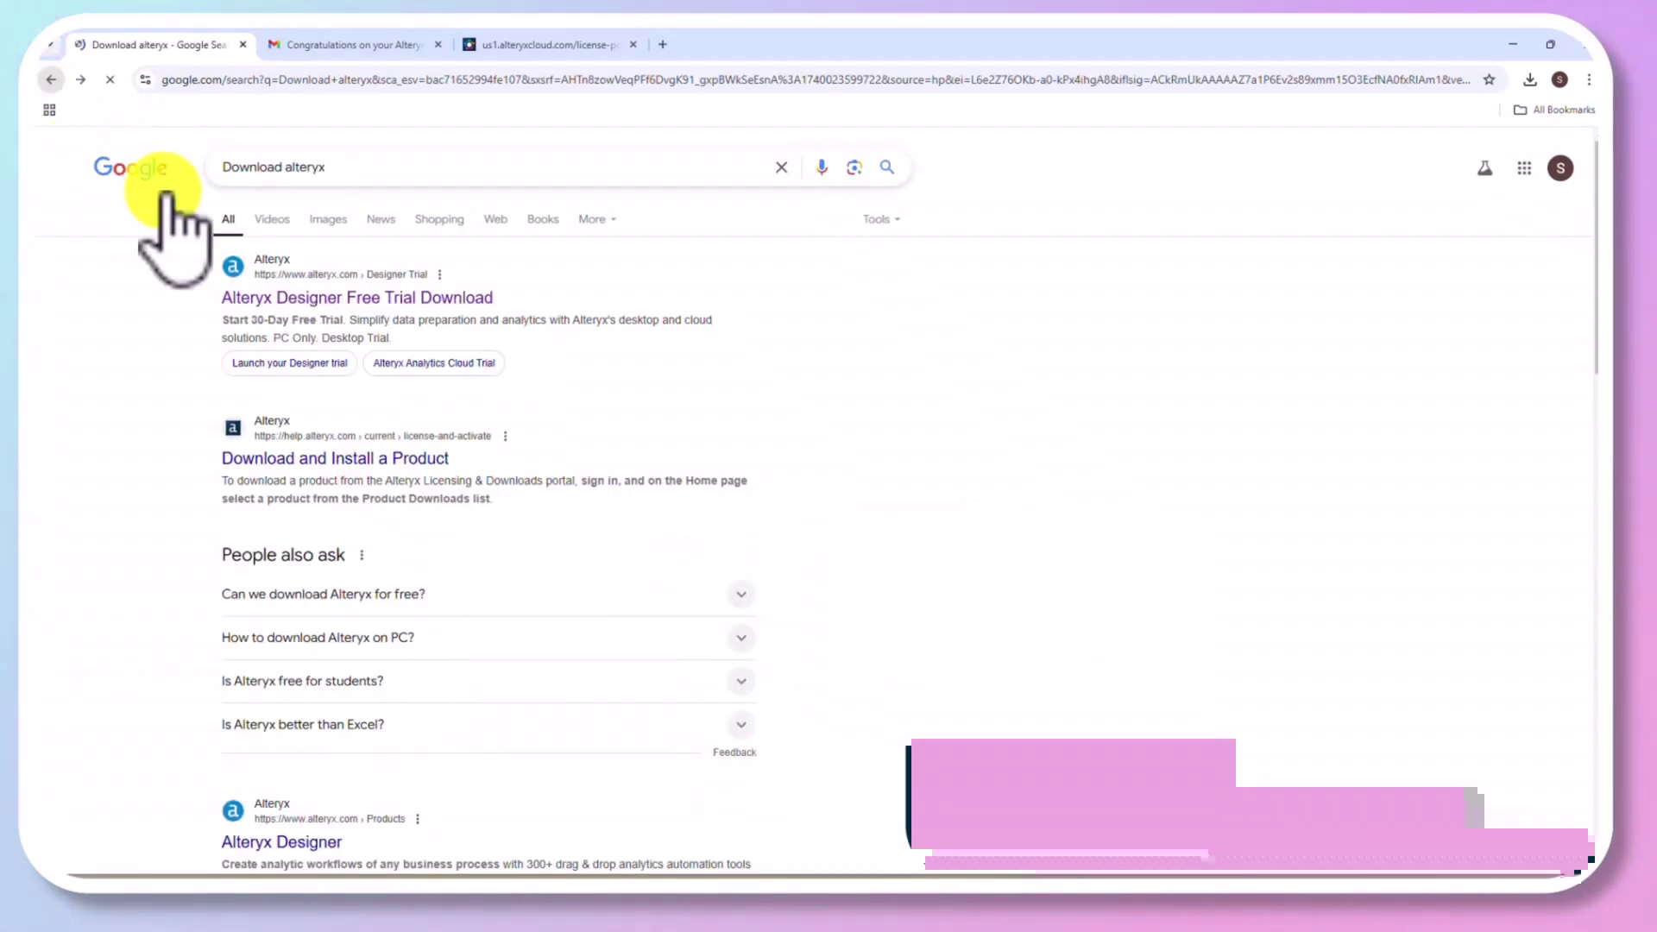
{"action": "left_click", "coordinate": [359, 167]}
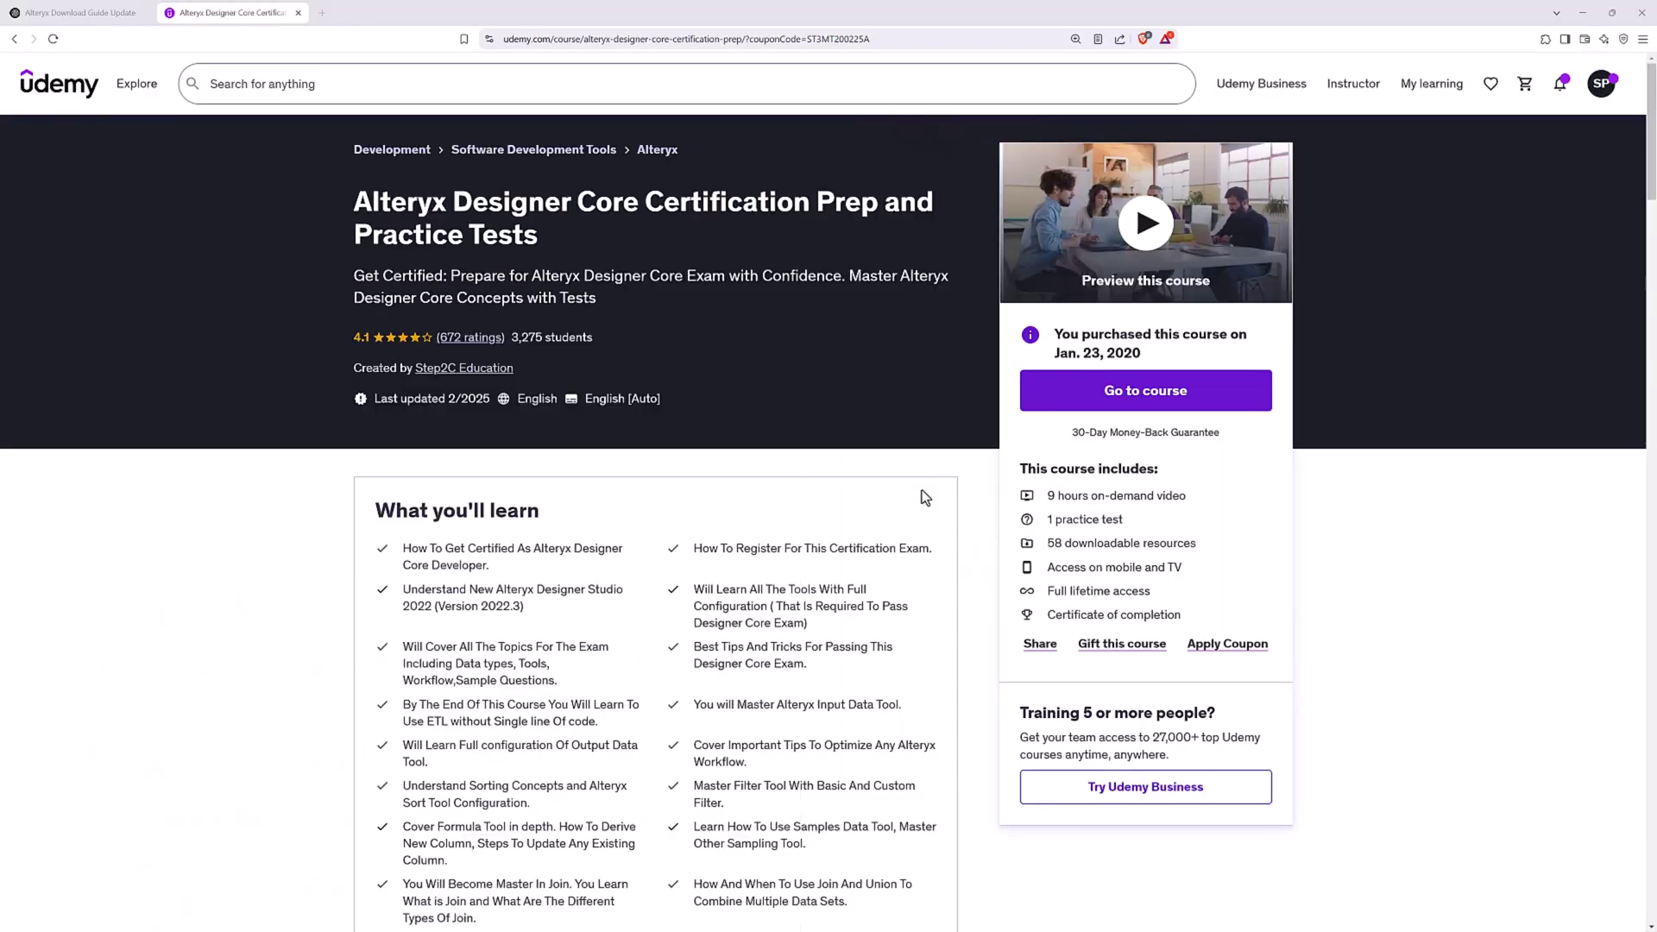
{"action": "scroll", "coordinate": [760, 398], "scroll_direction": "down", "scroll_amount": 5}
{"action": "scroll", "coordinate": [925, 489], "scroll_direction": "down", "scroll_amount": 8}
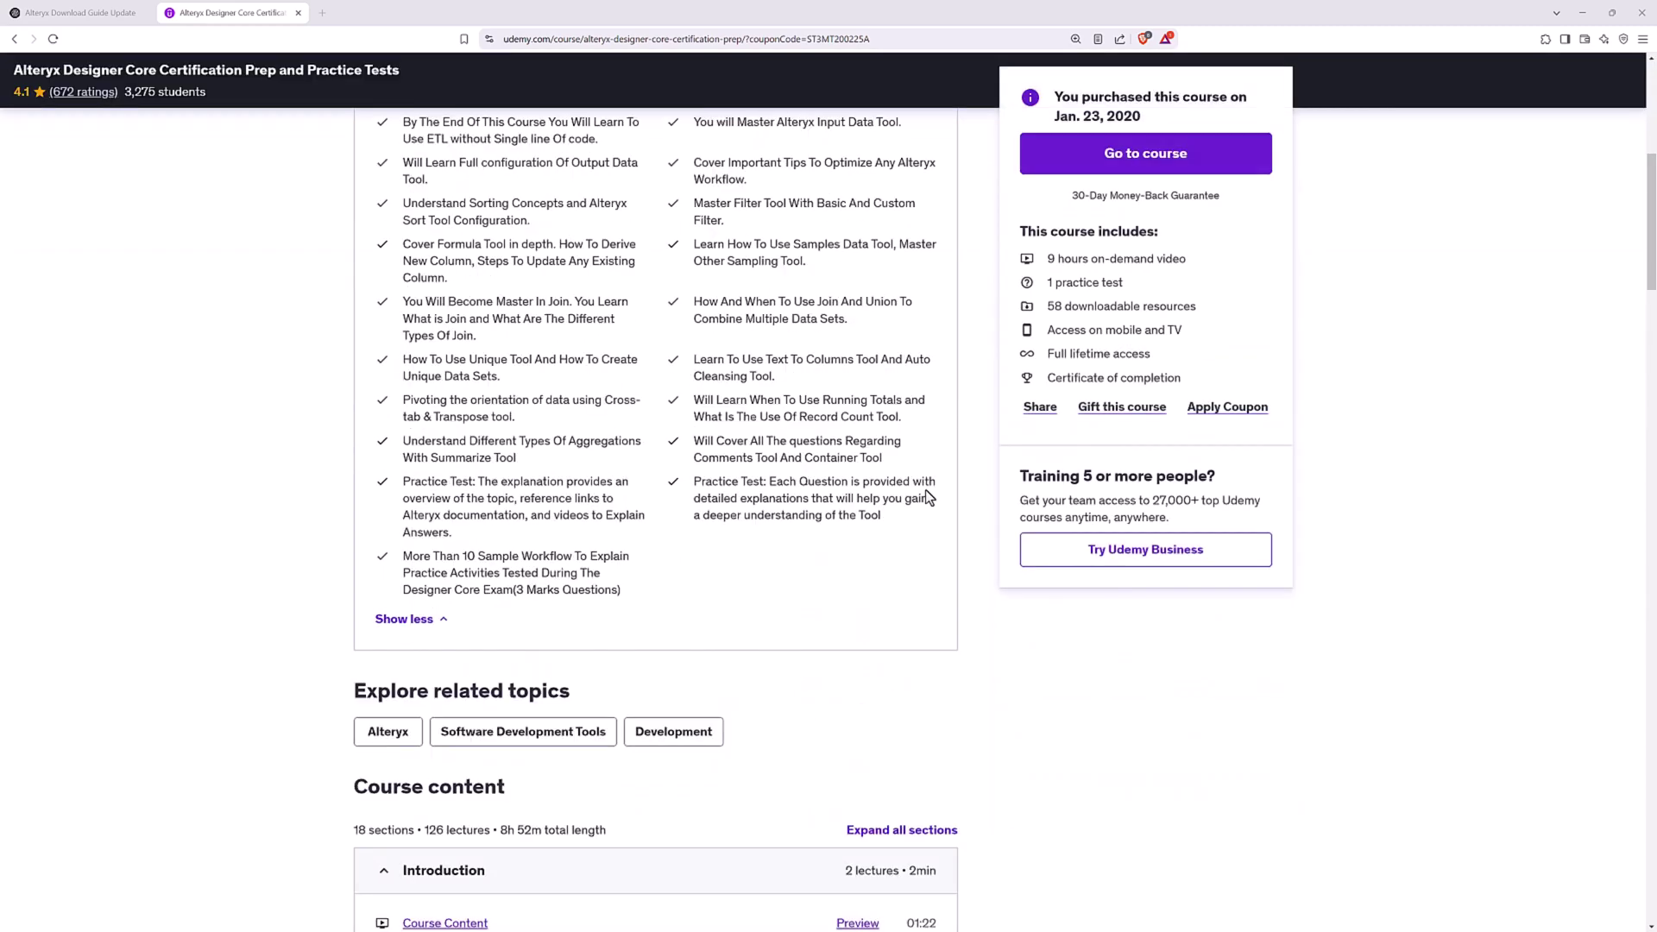
{"action": "scroll", "coordinate": [928, 499], "scroll_direction": "down", "scroll_amount": 2}
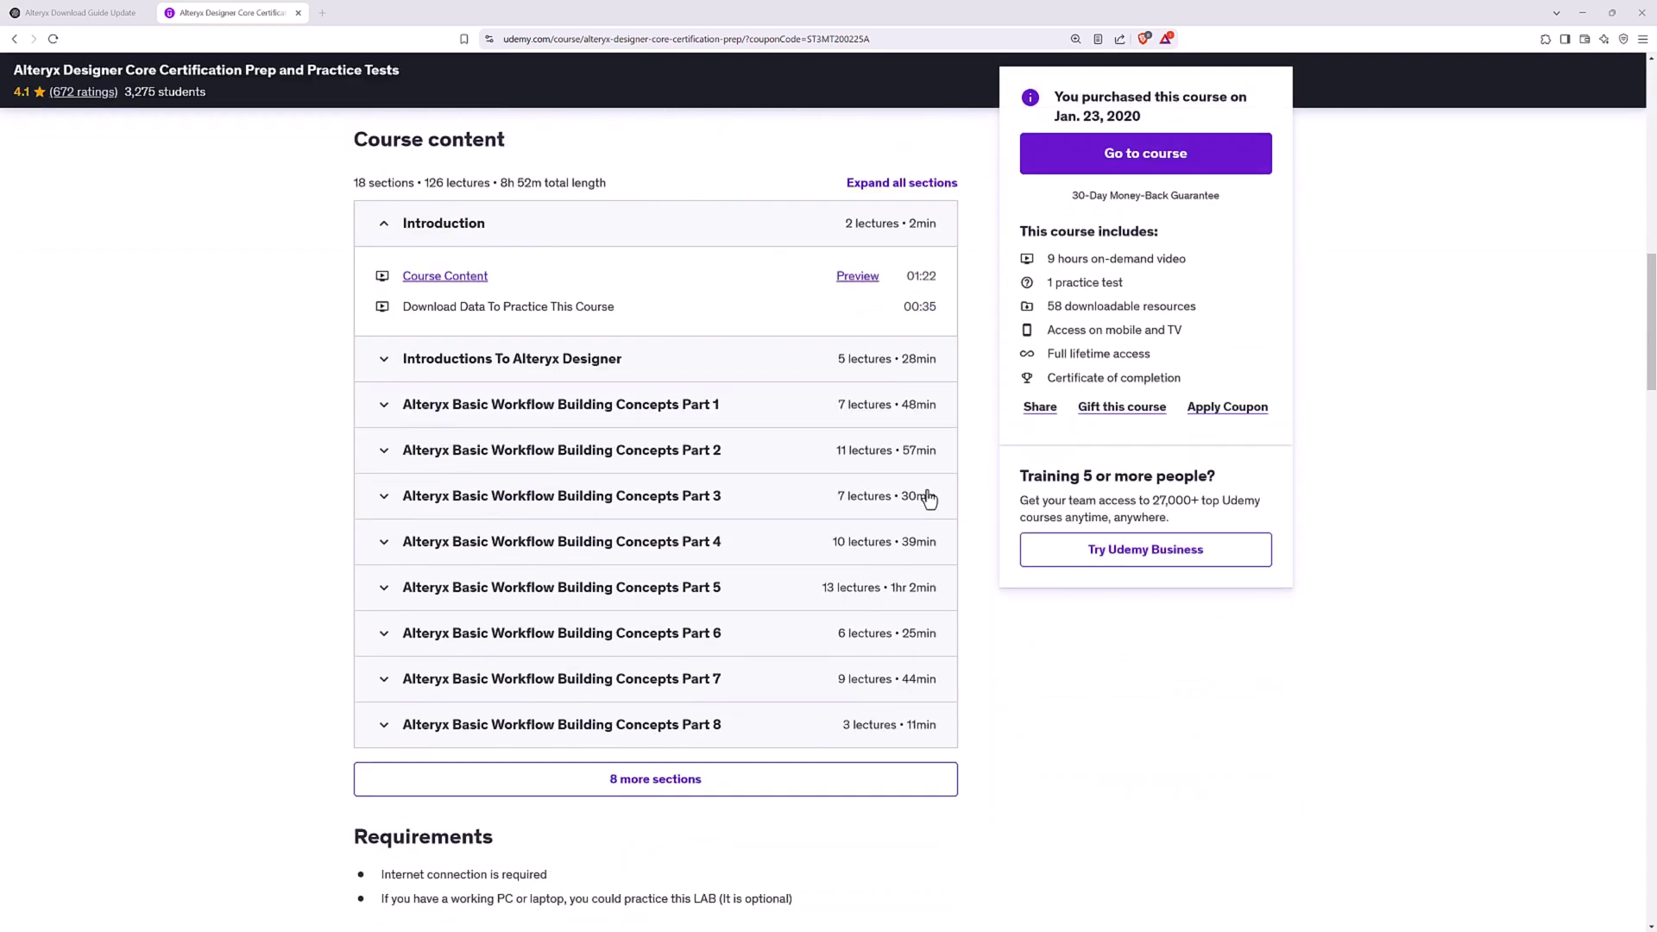
{"action": "scroll", "coordinate": [928, 499], "scroll_direction": "down", "scroll_amount": 4}
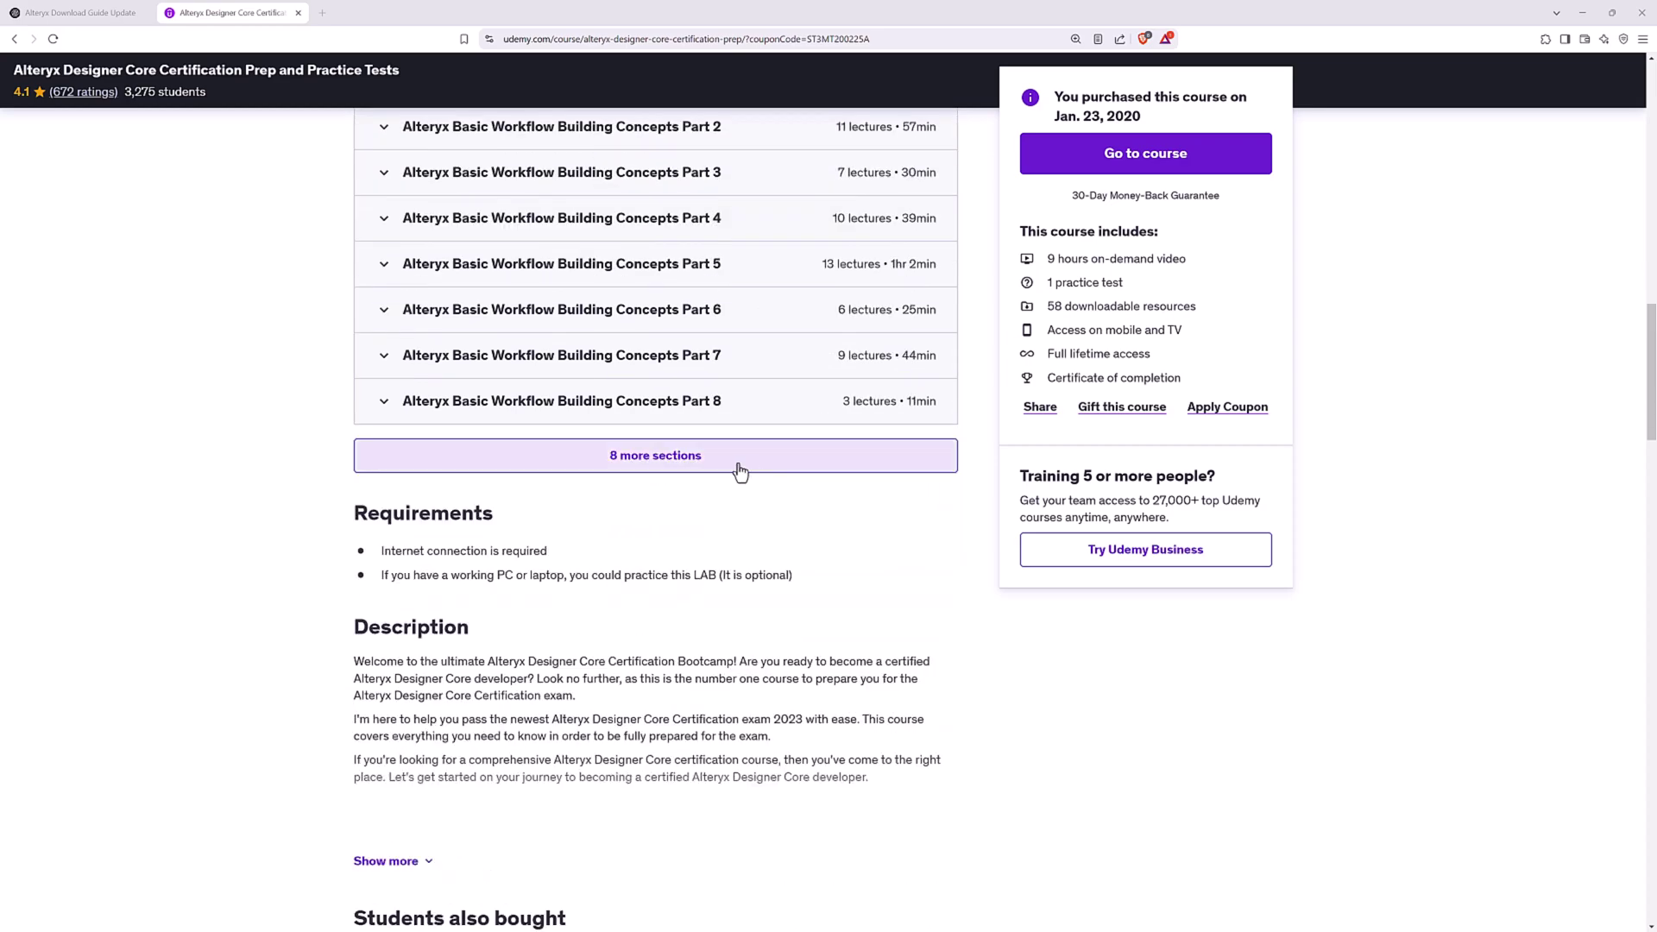
Step: Refine the query to 'download alteryx career change' using the suggestion
{"action": "left_click", "coordinate": [740, 471]}
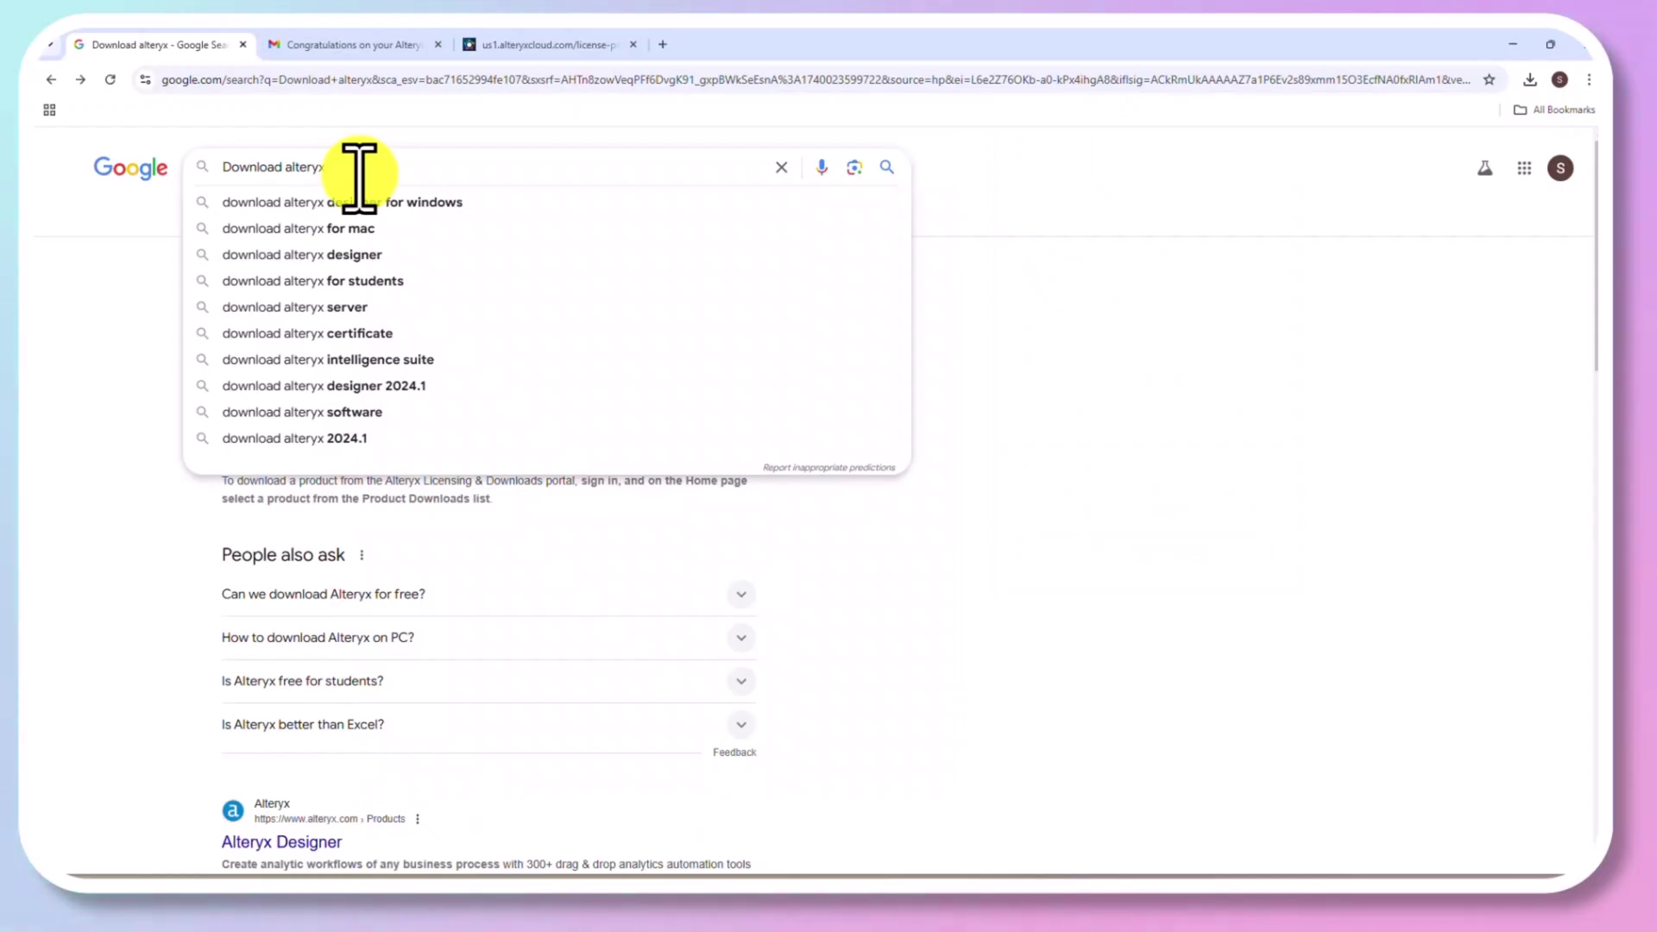
{"action": "type", "text": "care"}
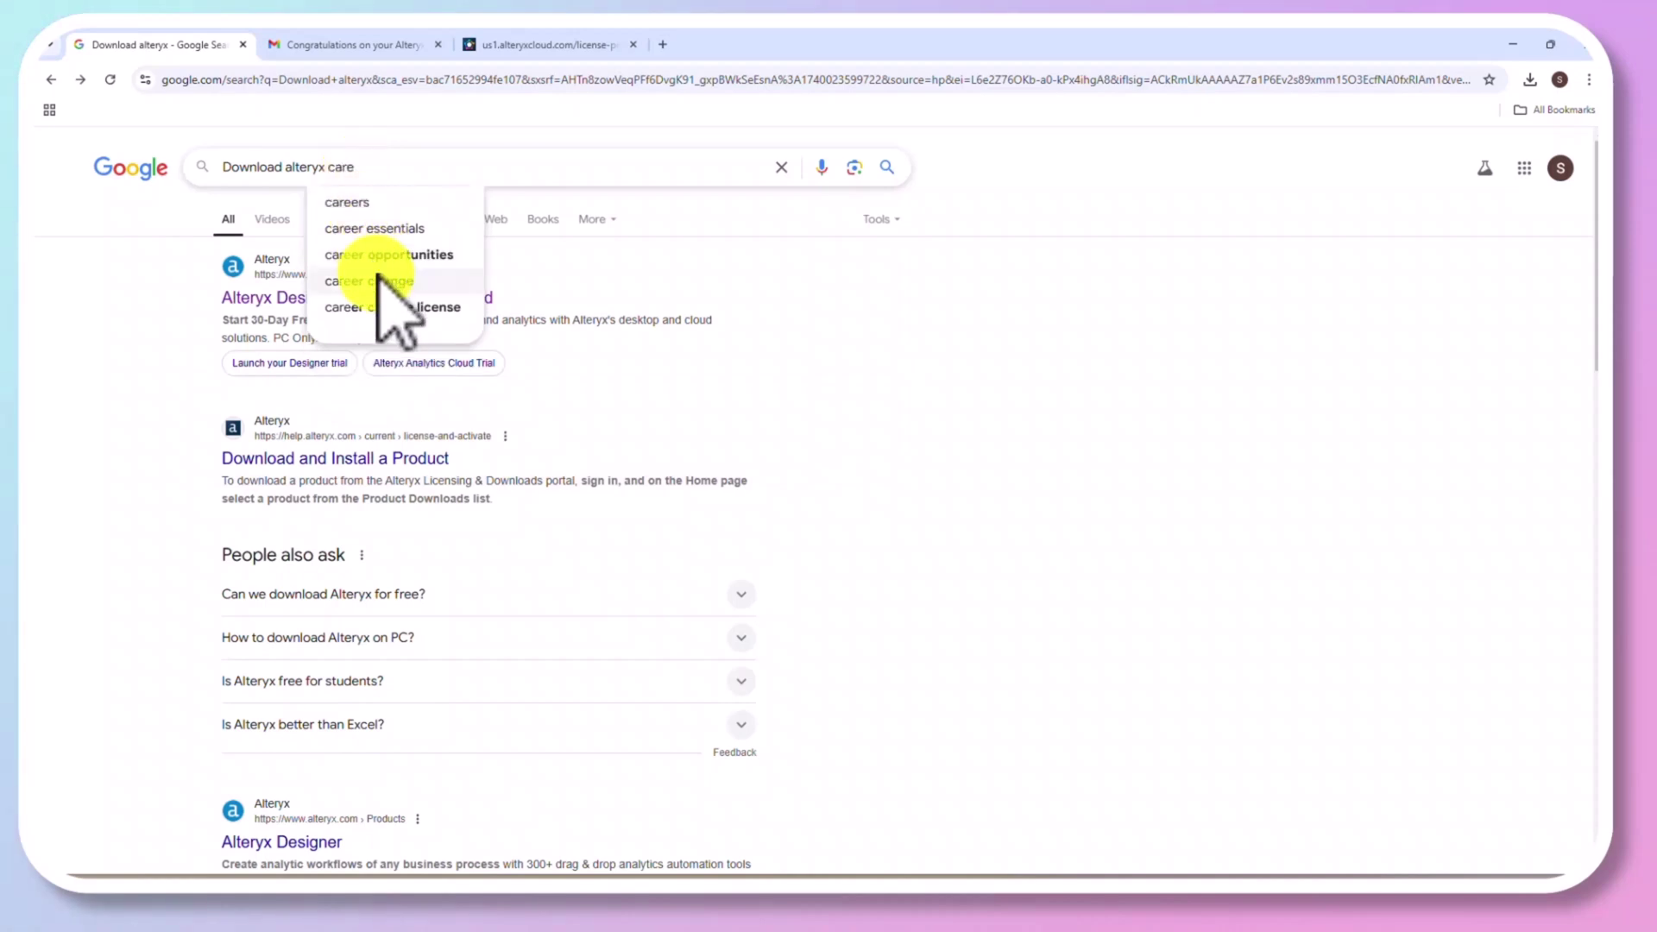
{"action": "left_click", "coordinate": [380, 281]}
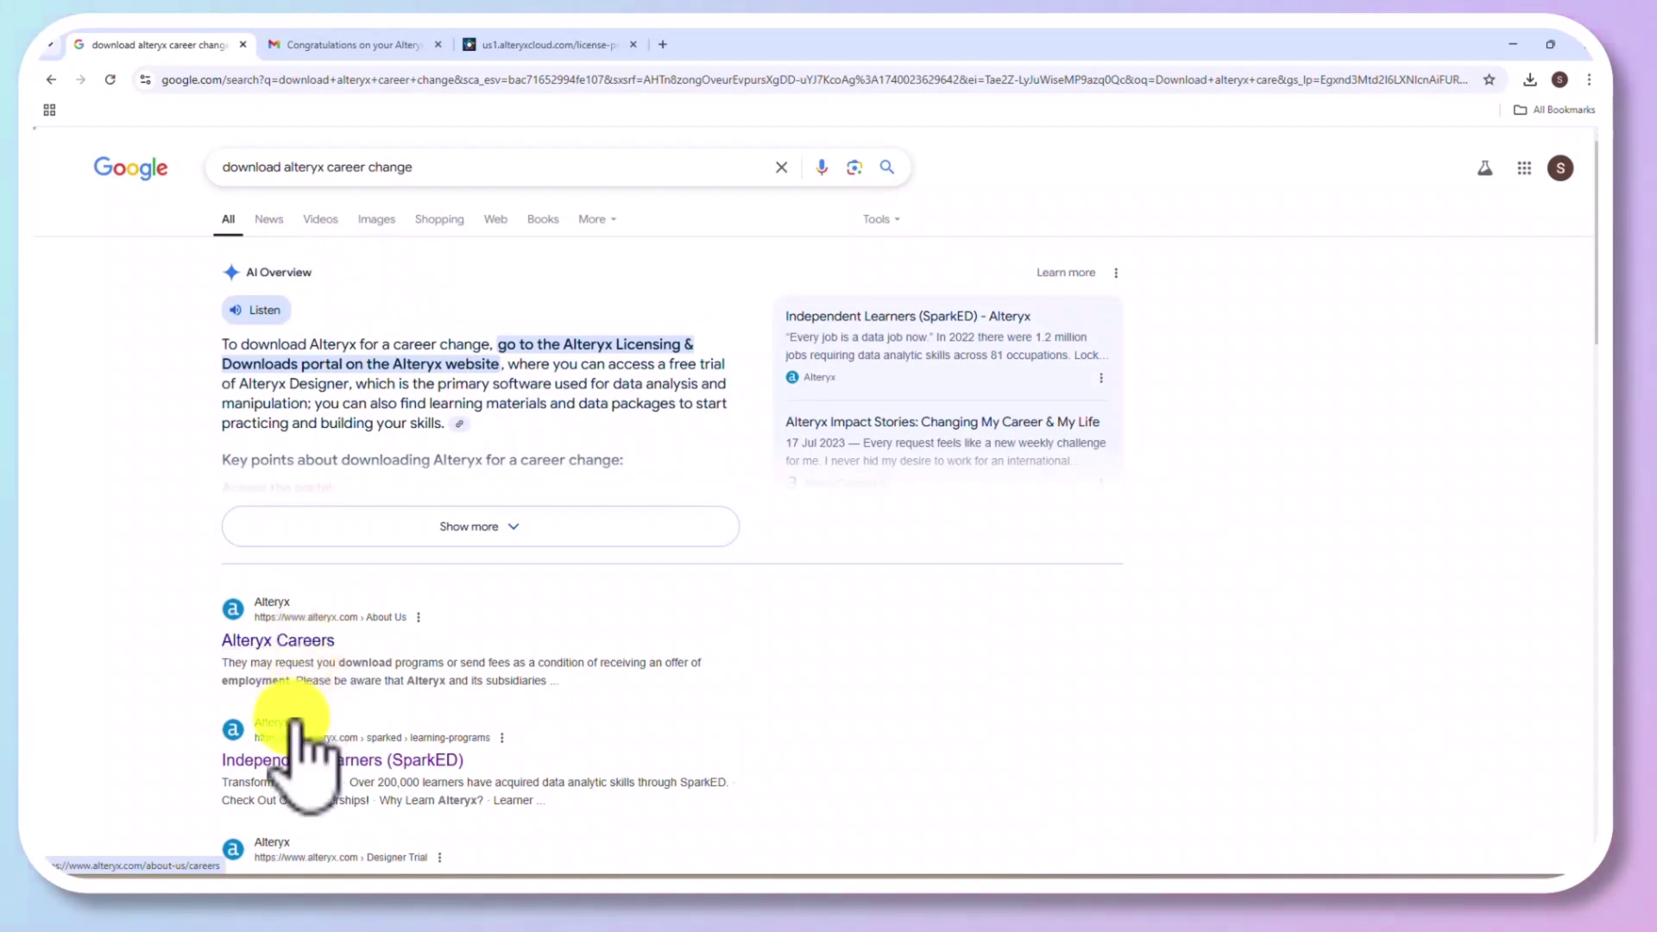
Step: Go to the Independent Learners (SparkED) result and scroll through its page
{"action": "left_click", "coordinate": [290, 759]}
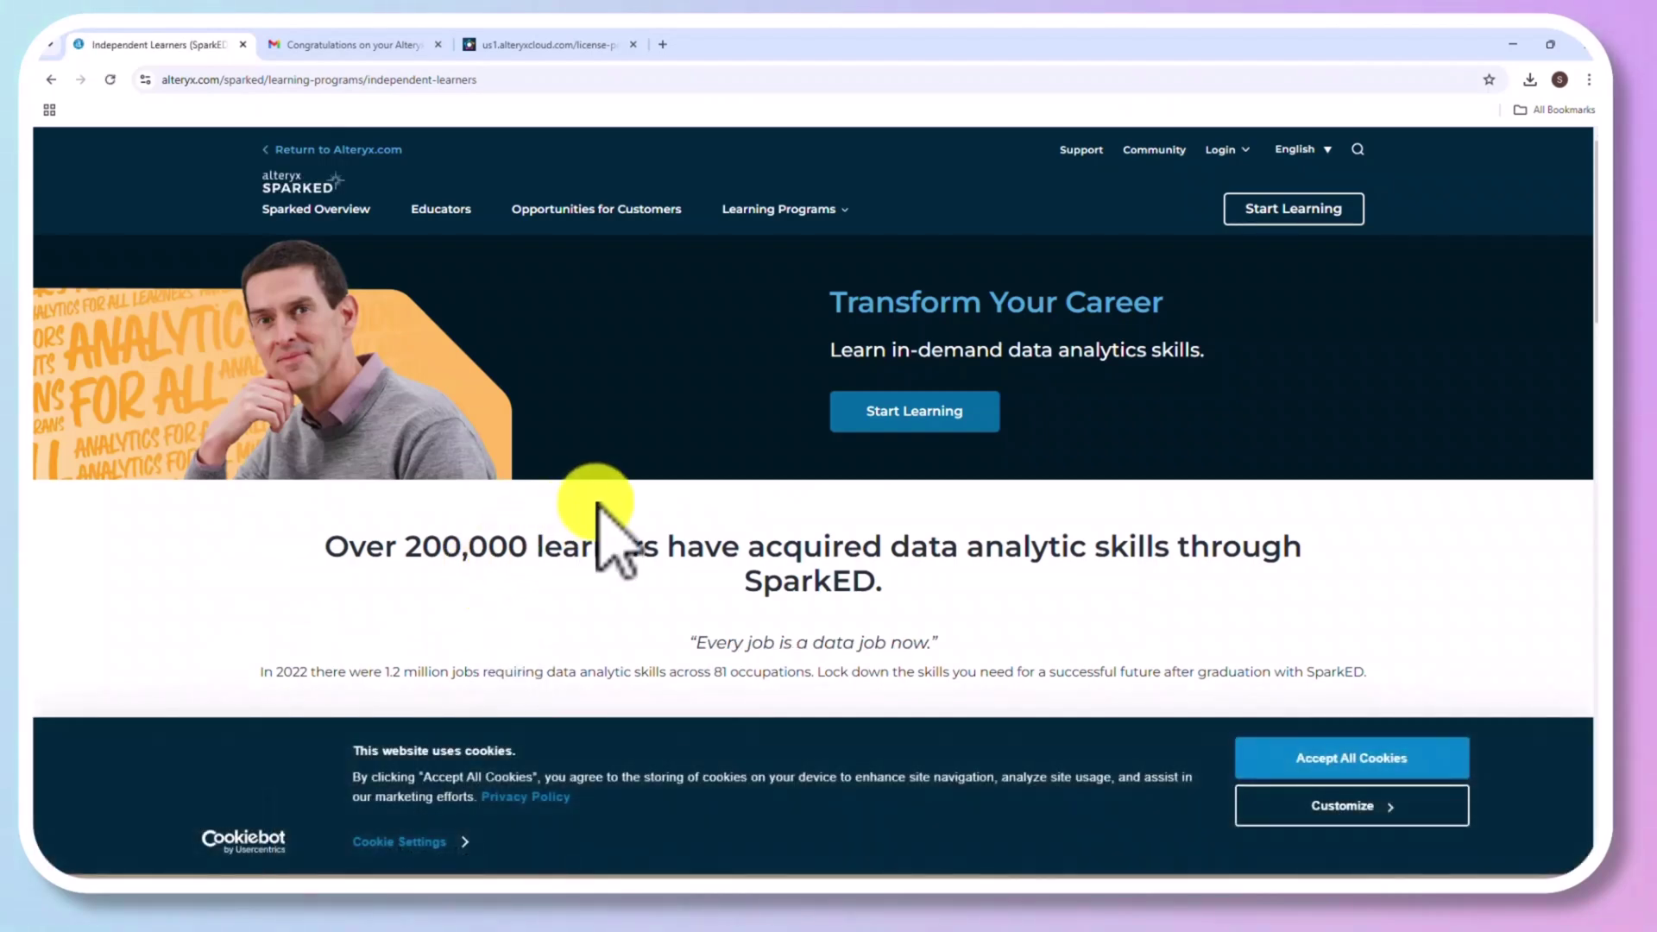
{"action": "scroll", "coordinate": [598, 504], "scroll_direction": "down", "scroll_amount": 2}
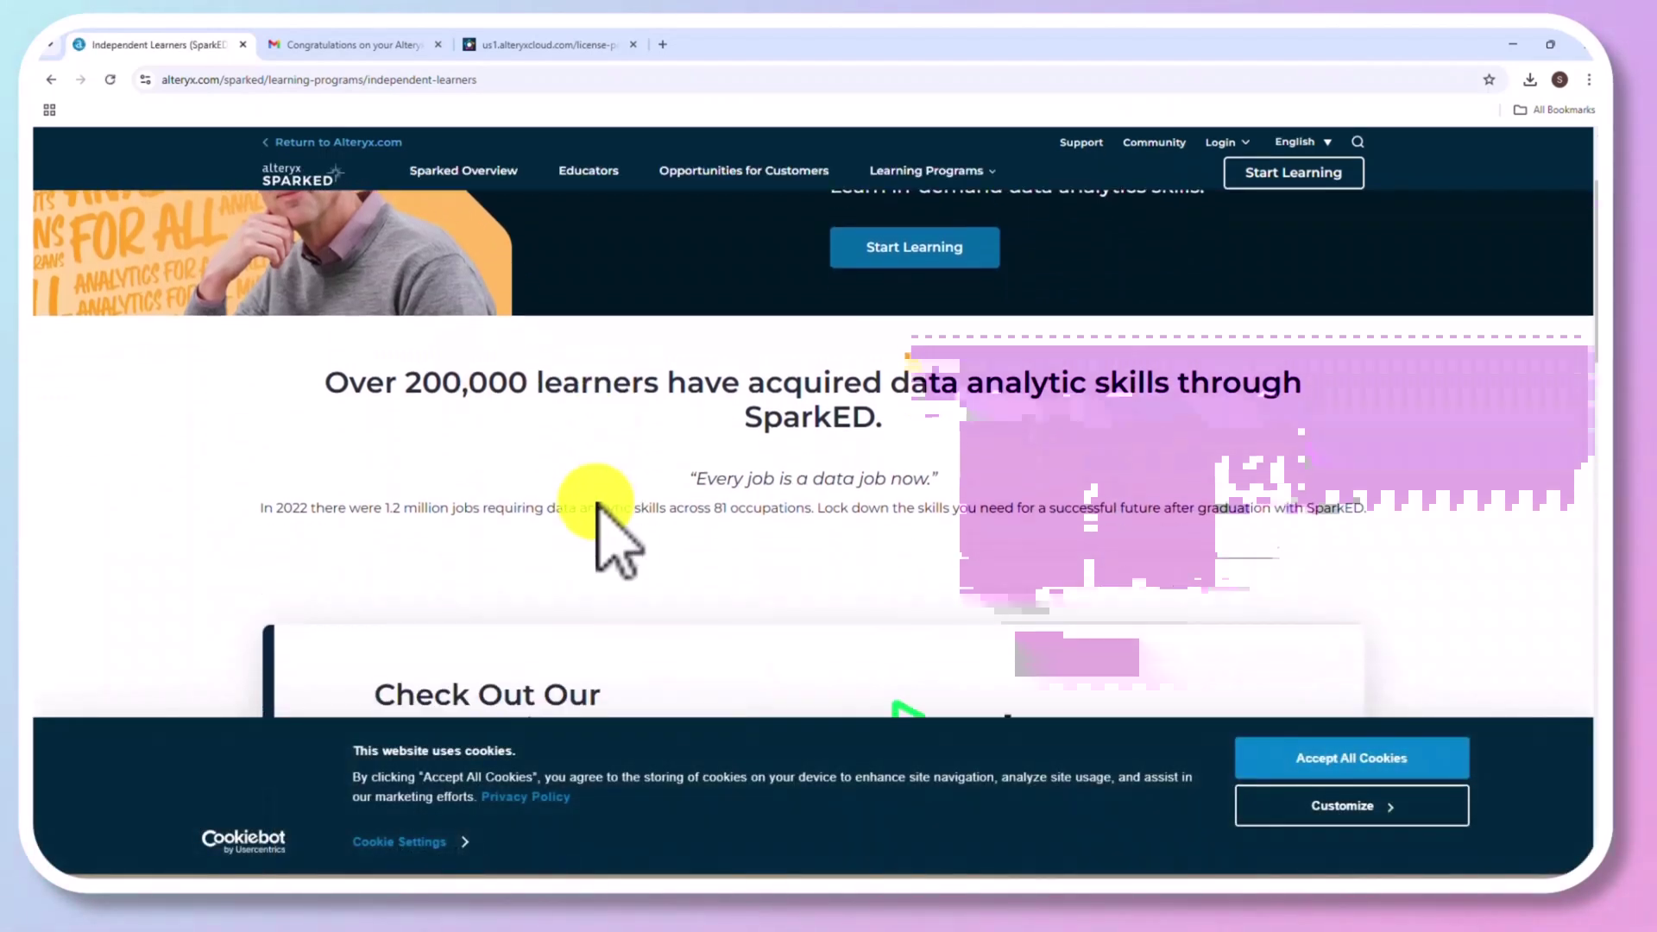
{"action": "scroll", "coordinate": [595, 504], "scroll_direction": "down", "scroll_amount": 1}
{"action": "scroll", "coordinate": [596, 505], "scroll_direction": "down", "scroll_amount": 2}
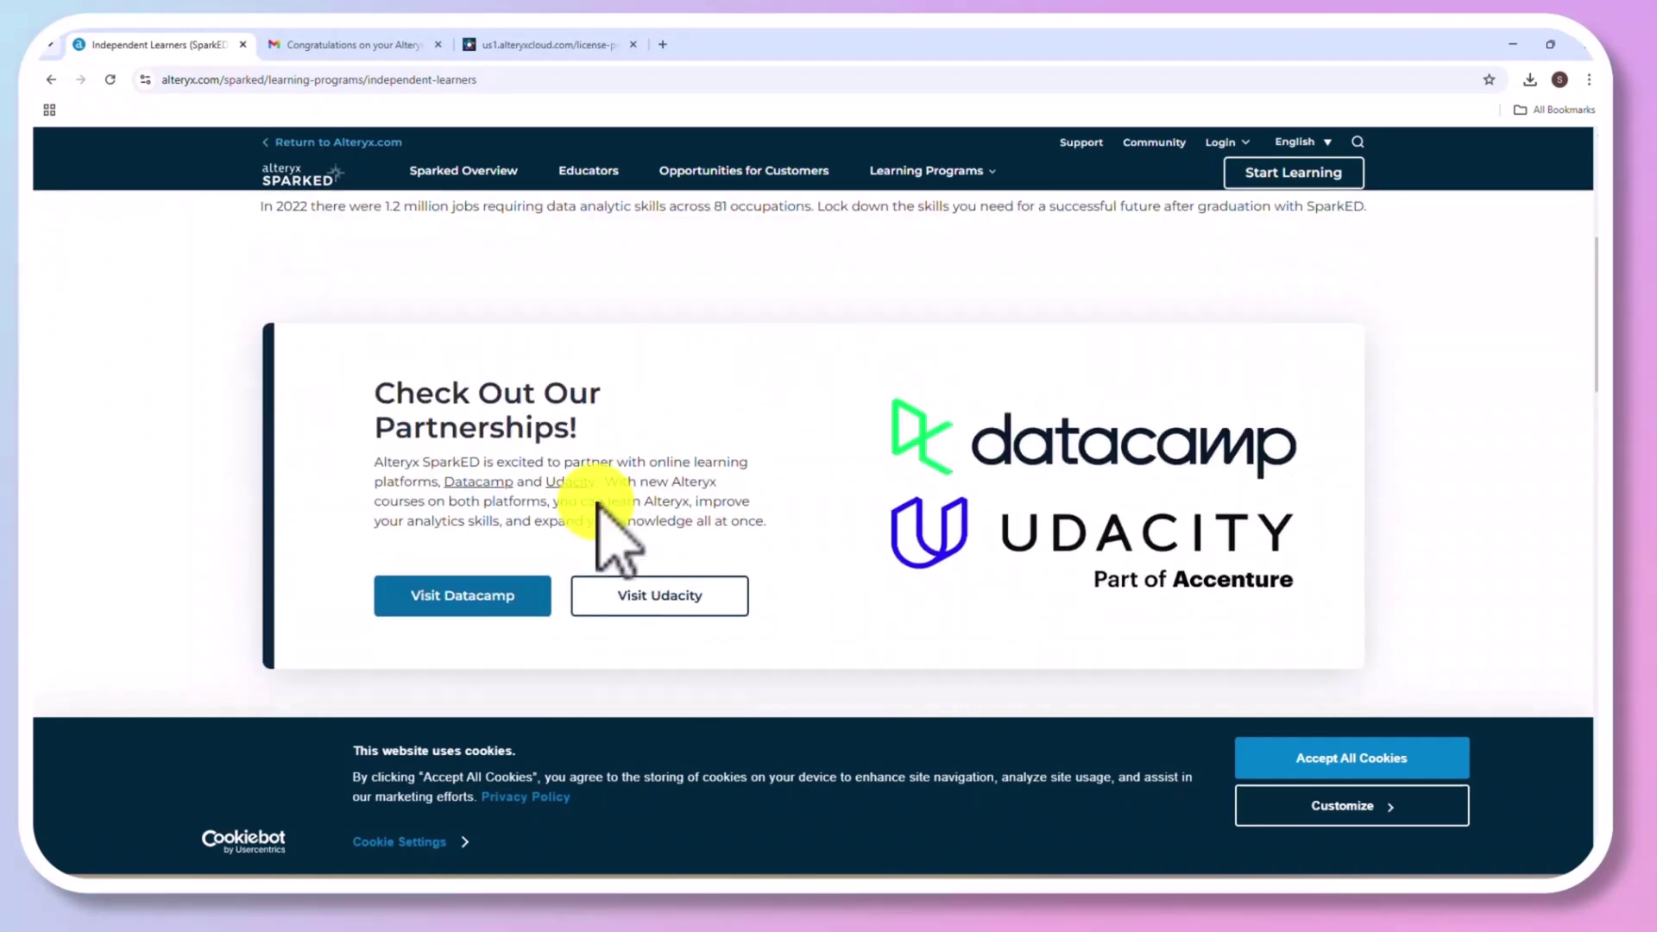
{"action": "scroll", "coordinate": [594, 500], "scroll_direction": "up", "scroll_amount": 5}
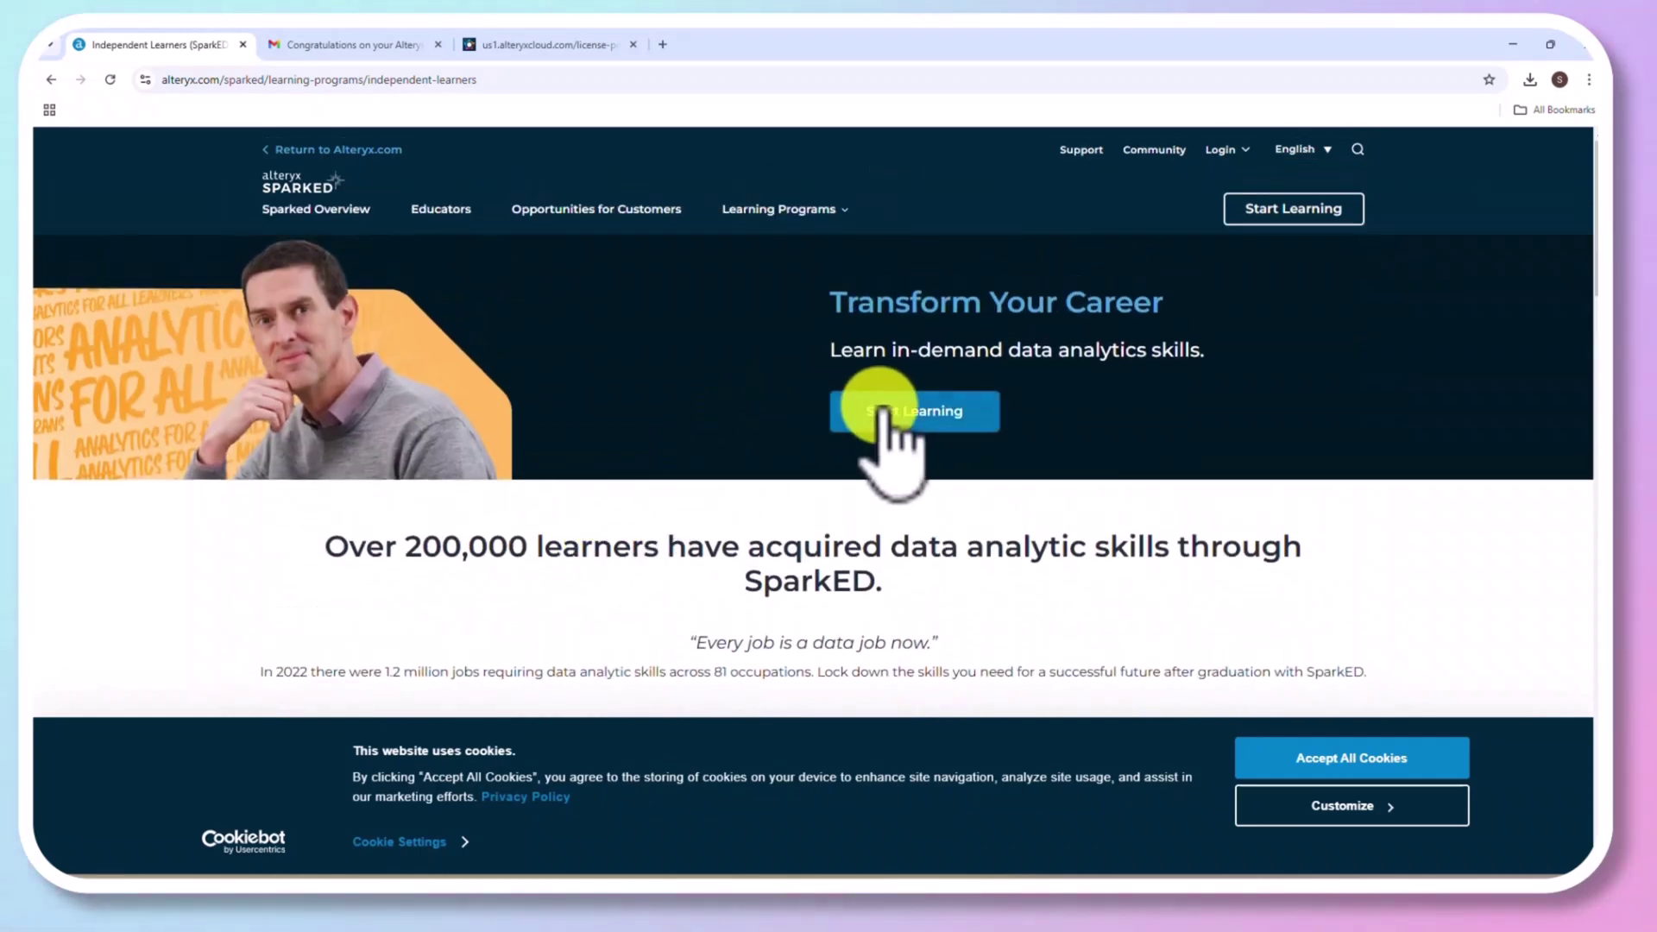
Step: Bring up the Independent Learner Registration form, review its fields, and expand the Function list
{"action": "left_click", "coordinate": [889, 413]}
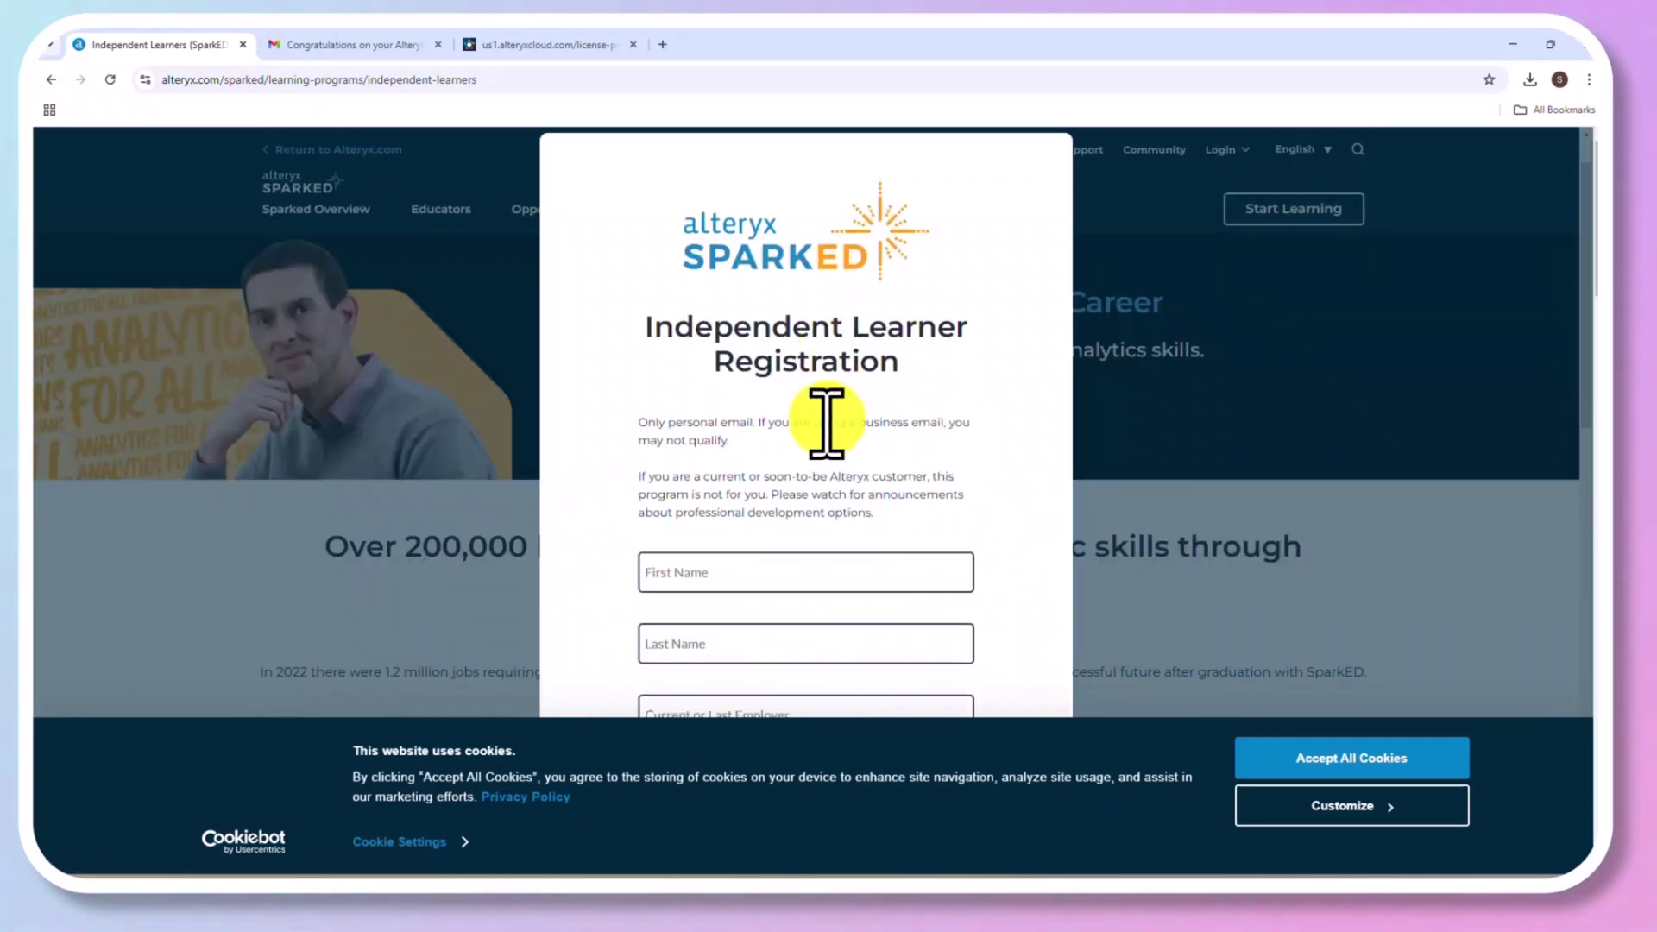
{"action": "scroll", "coordinate": [832, 444], "scroll_direction": "down", "scroll_amount": 3}
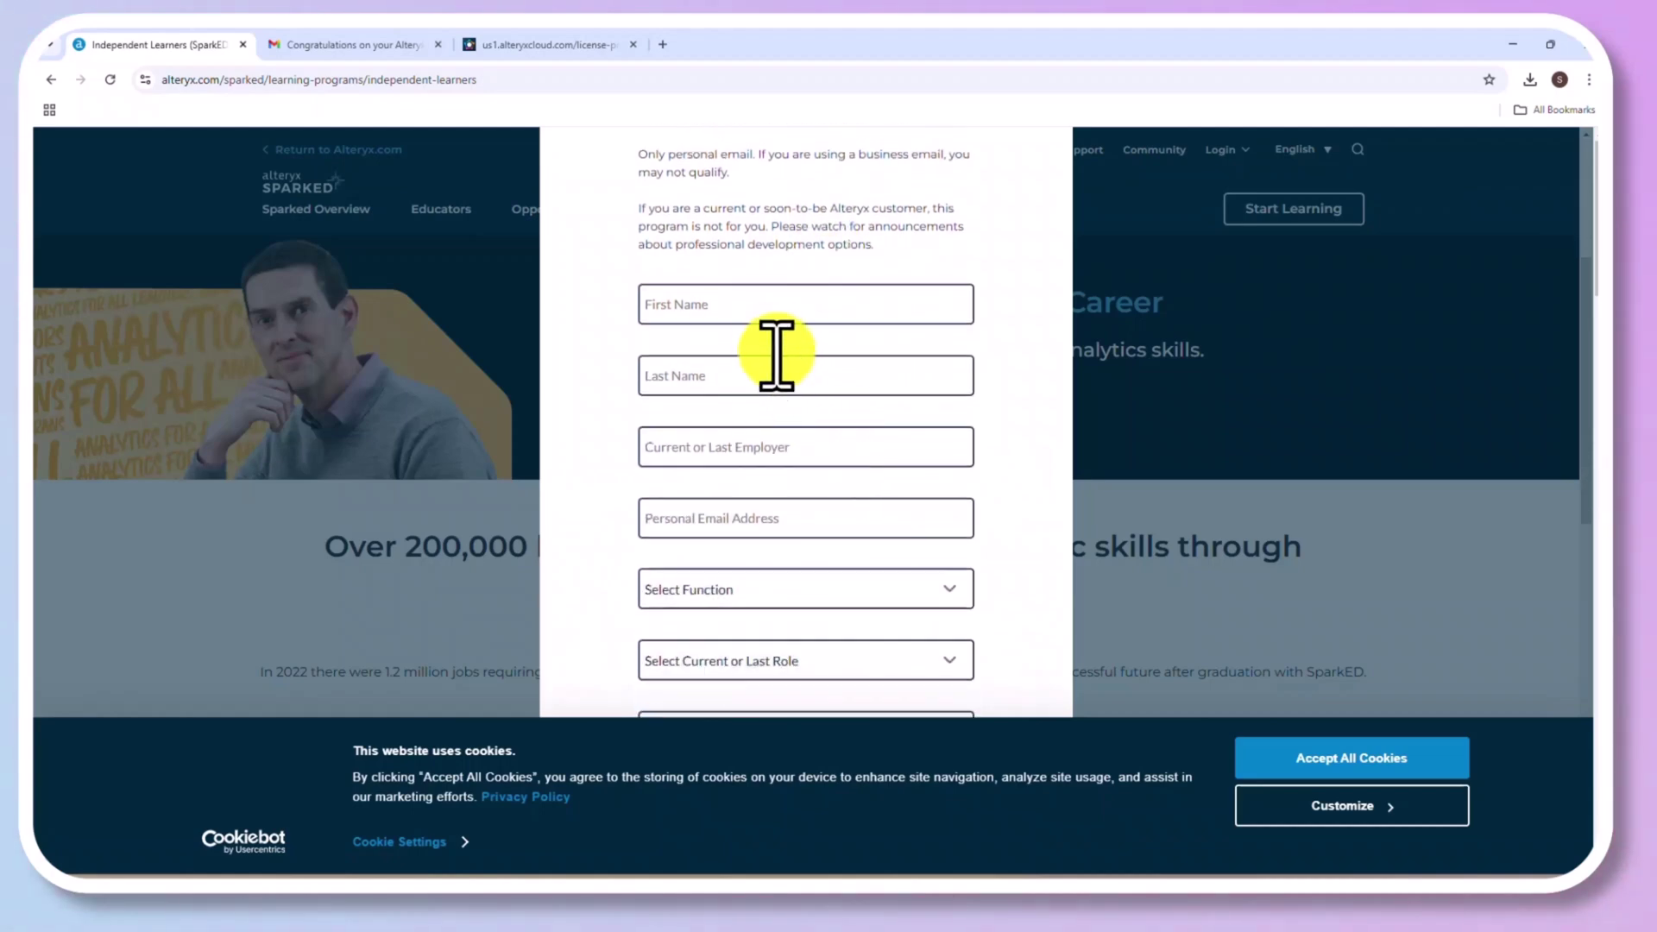
{"action": "left_click", "coordinate": [739, 312]}
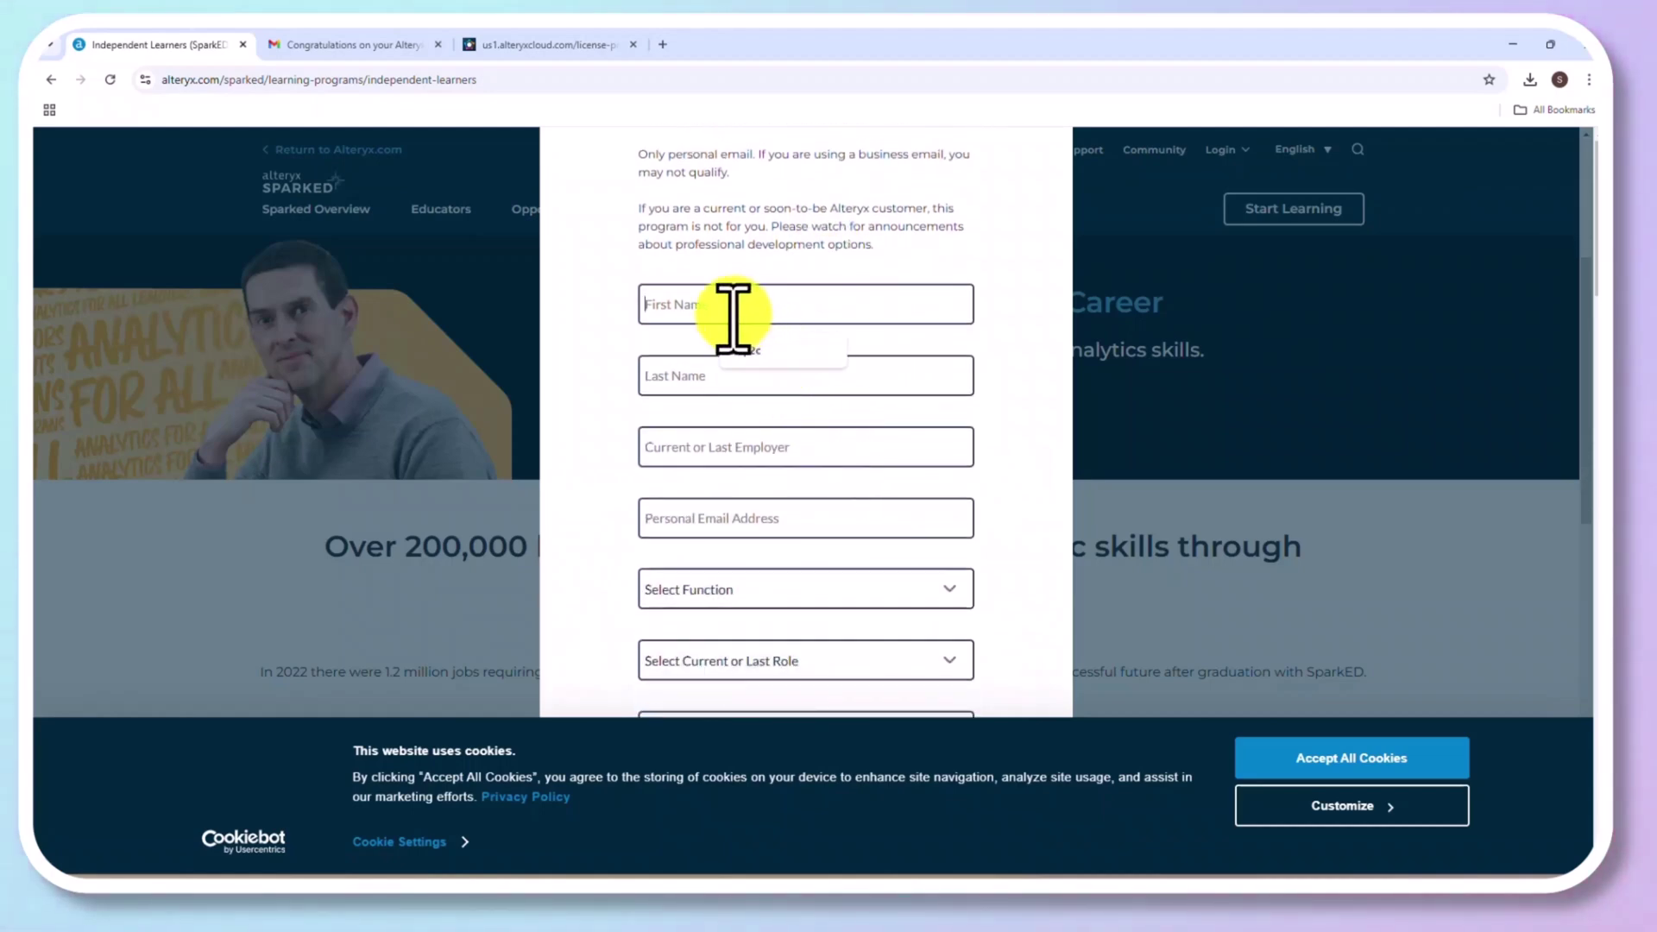
{"action": "scroll", "coordinate": [655, 367], "scroll_direction": "down", "scroll_amount": 3}
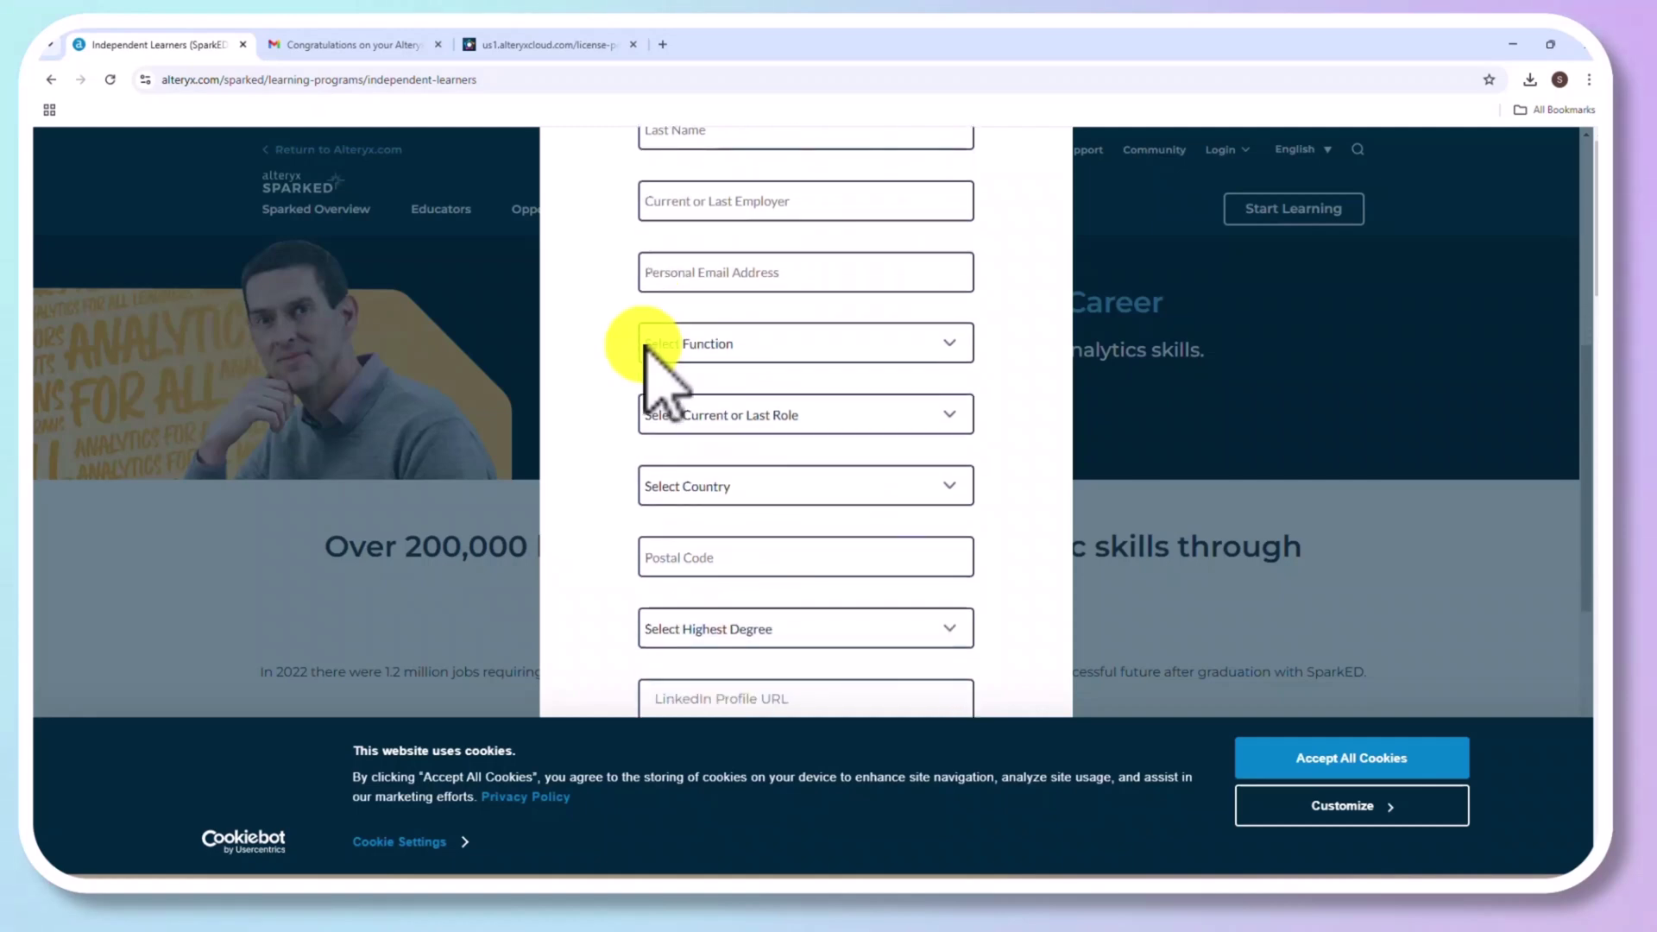
{"action": "scroll", "coordinate": [648, 347], "scroll_direction": "down", "scroll_amount": 3}
{"action": "scroll", "coordinate": [647, 346], "scroll_direction": "down", "scroll_amount": 5}
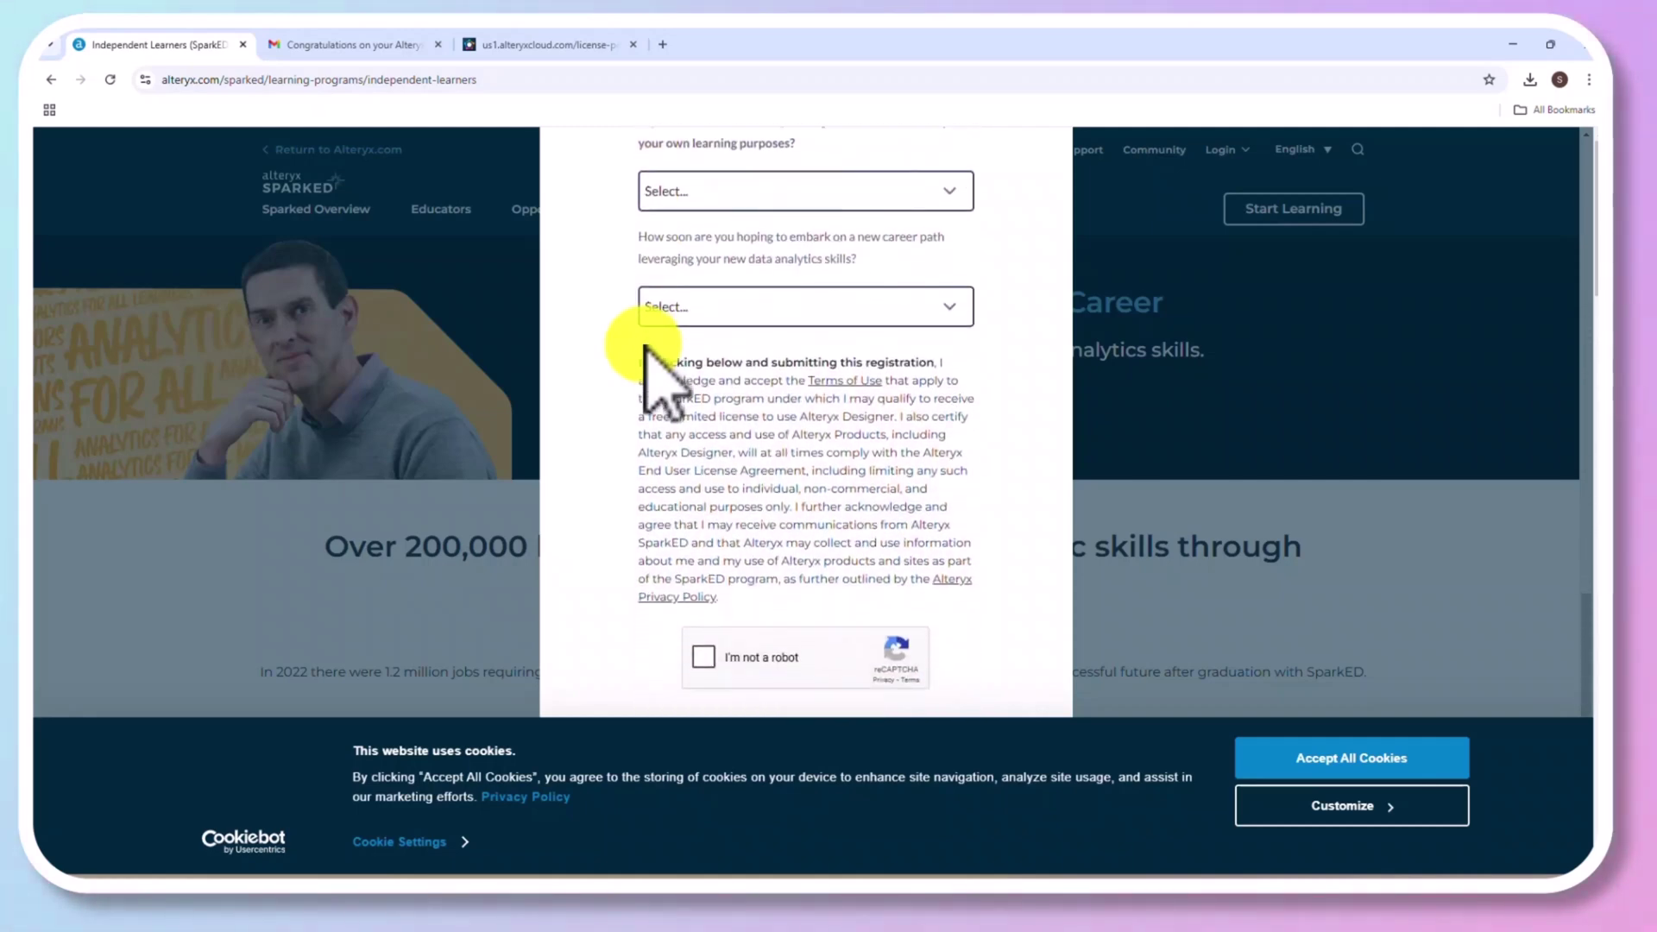
{"action": "scroll", "coordinate": [655, 369], "scroll_direction": "up", "scroll_amount": 10}
{"action": "scroll", "coordinate": [655, 369], "scroll_direction": "down", "scroll_amount": 4}
{"action": "left_click", "coordinate": [715, 508]}
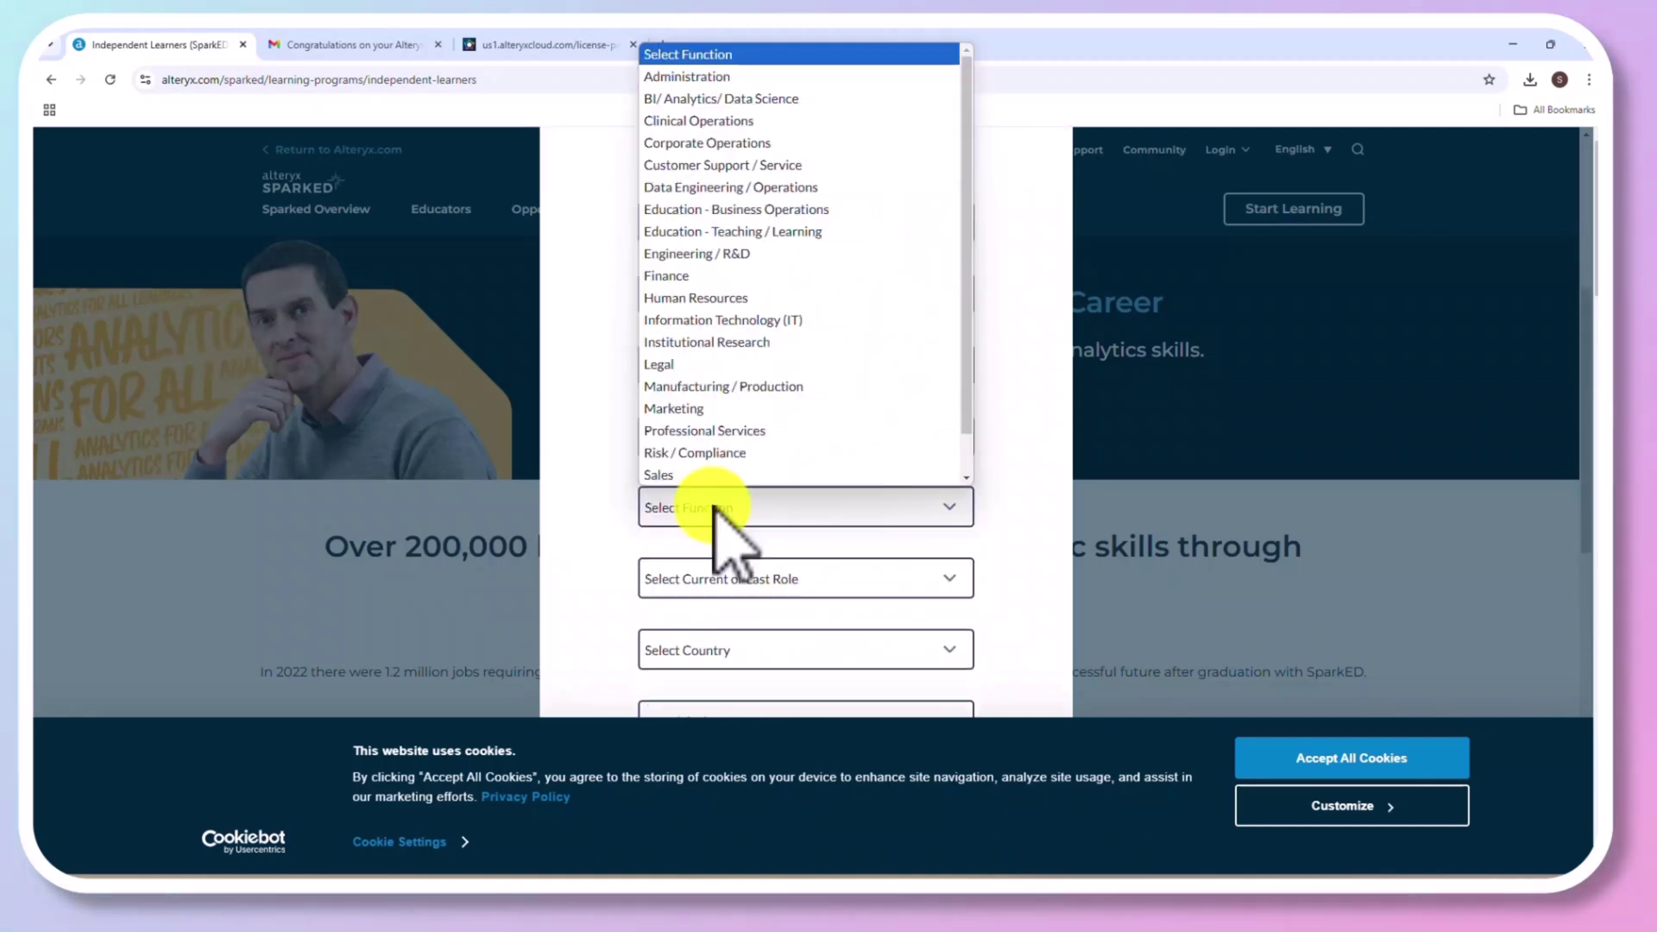
Step: Set the function to Education - Teaching / Learning and the role to Independent Learner
{"action": "left_click", "coordinate": [712, 233]}
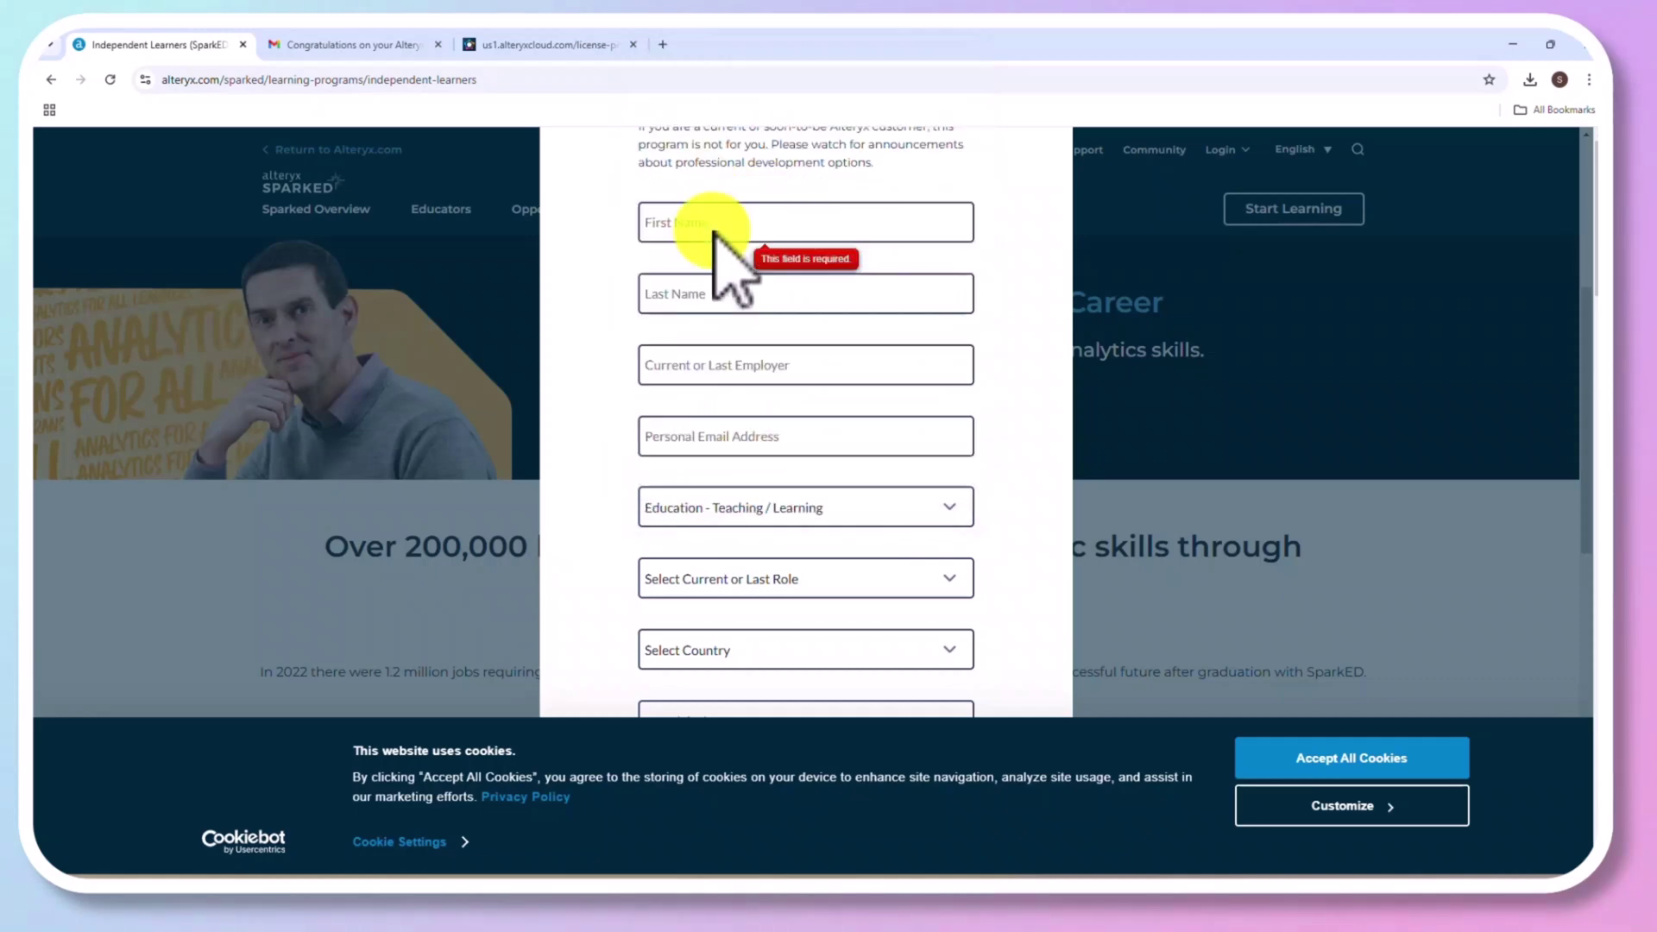
{"action": "left_click", "coordinate": [726, 577]}
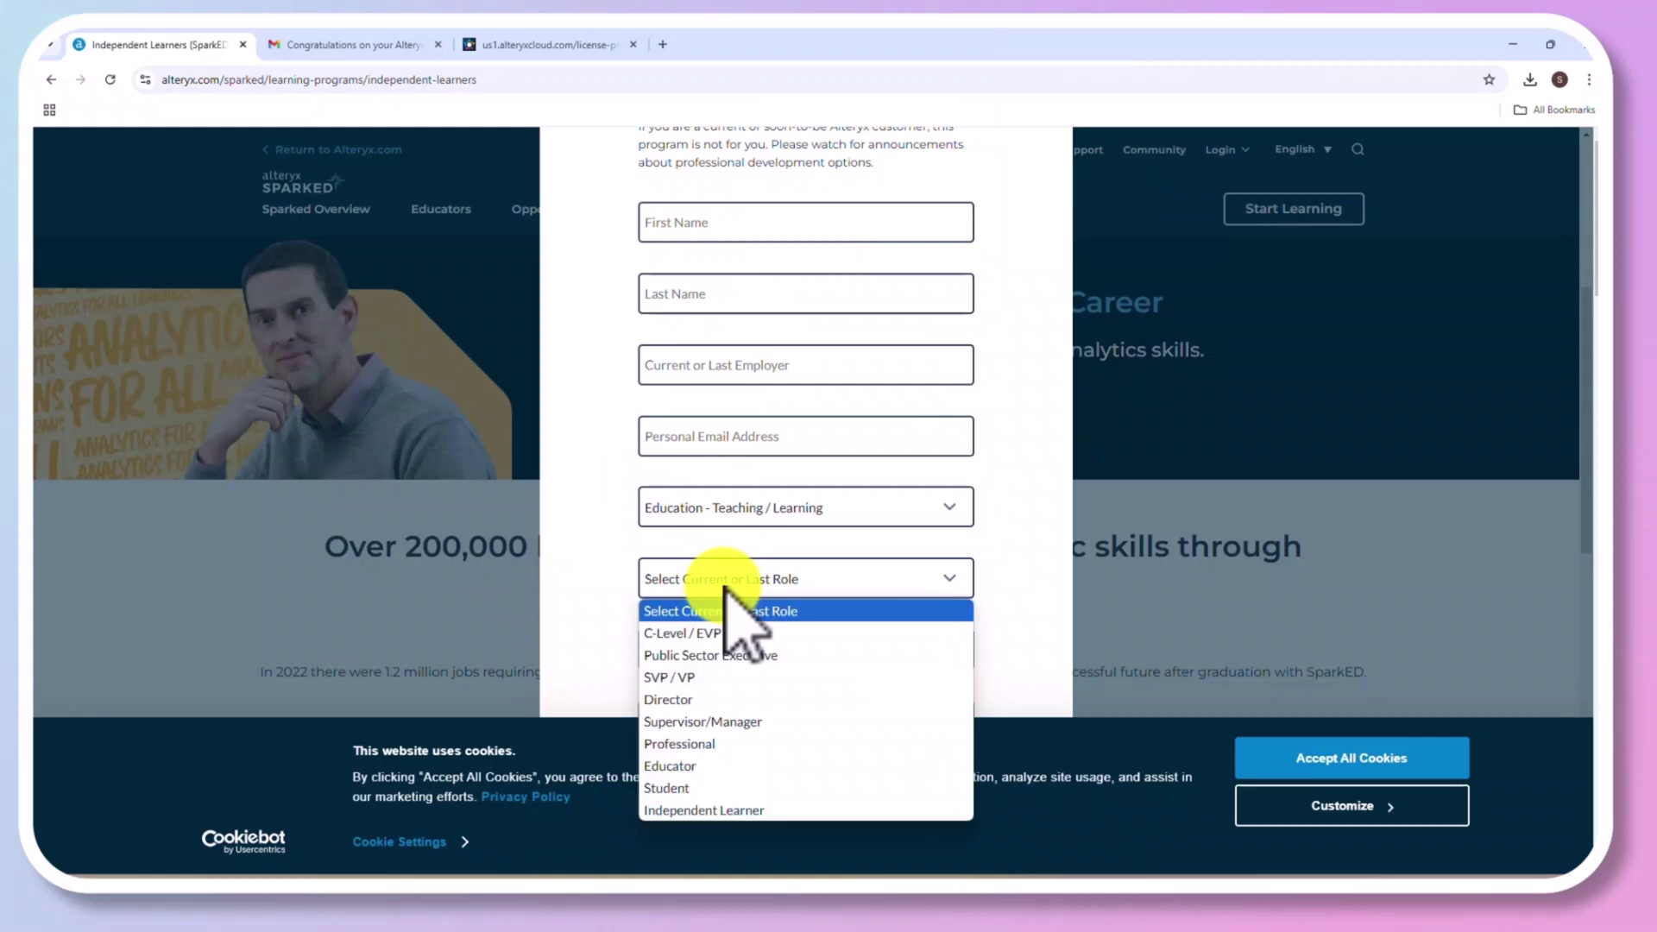
{"action": "left_click", "coordinate": [703, 766]}
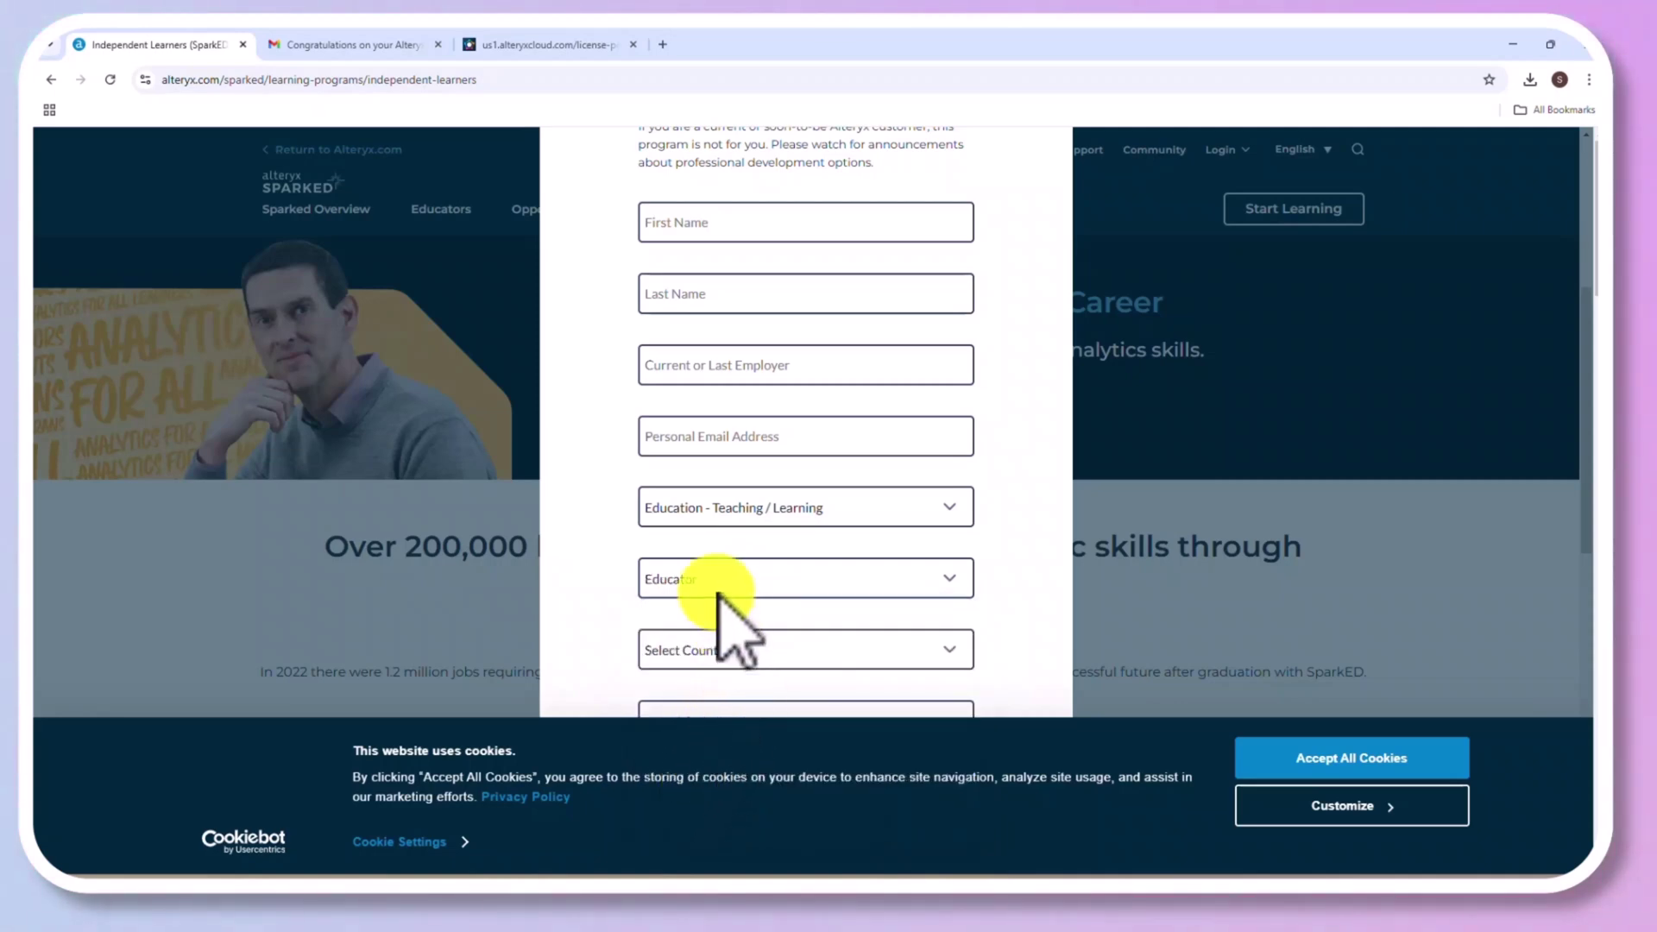
{"action": "left_click", "coordinate": [713, 582]}
{"action": "left_click", "coordinate": [707, 810]}
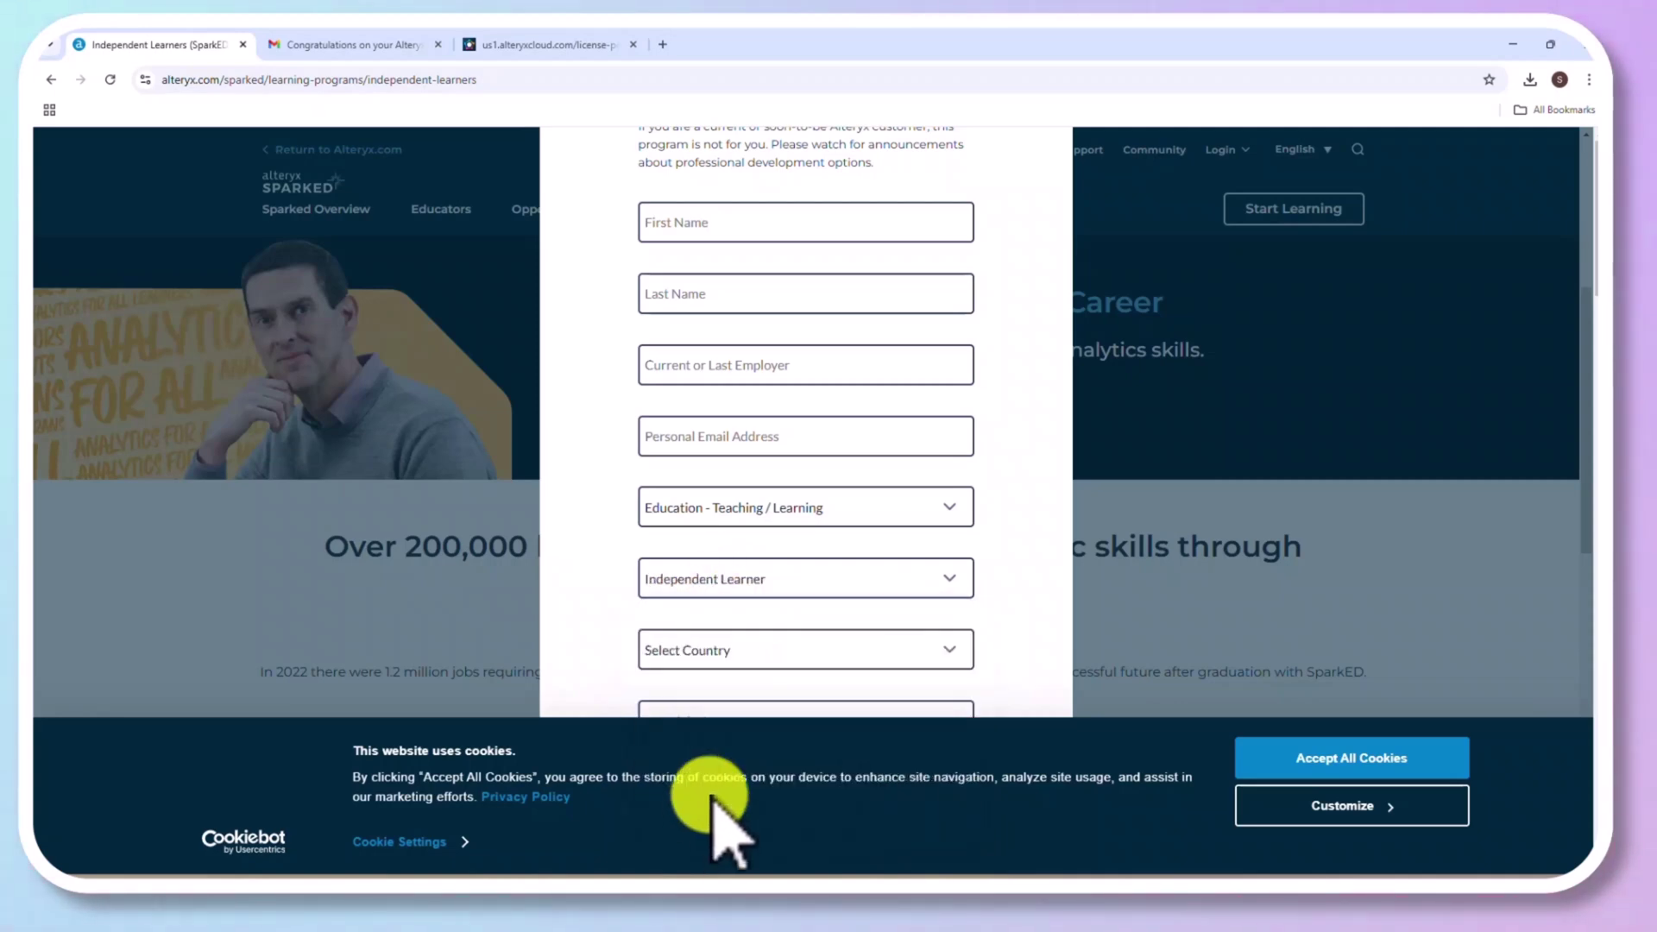
Step: Set the country to India and the highest degree to Bachelor's
{"action": "left_click", "coordinate": [752, 654]}
{"action": "scroll", "coordinate": [755, 617], "scroll_direction": "down", "scroll_amount": 10}
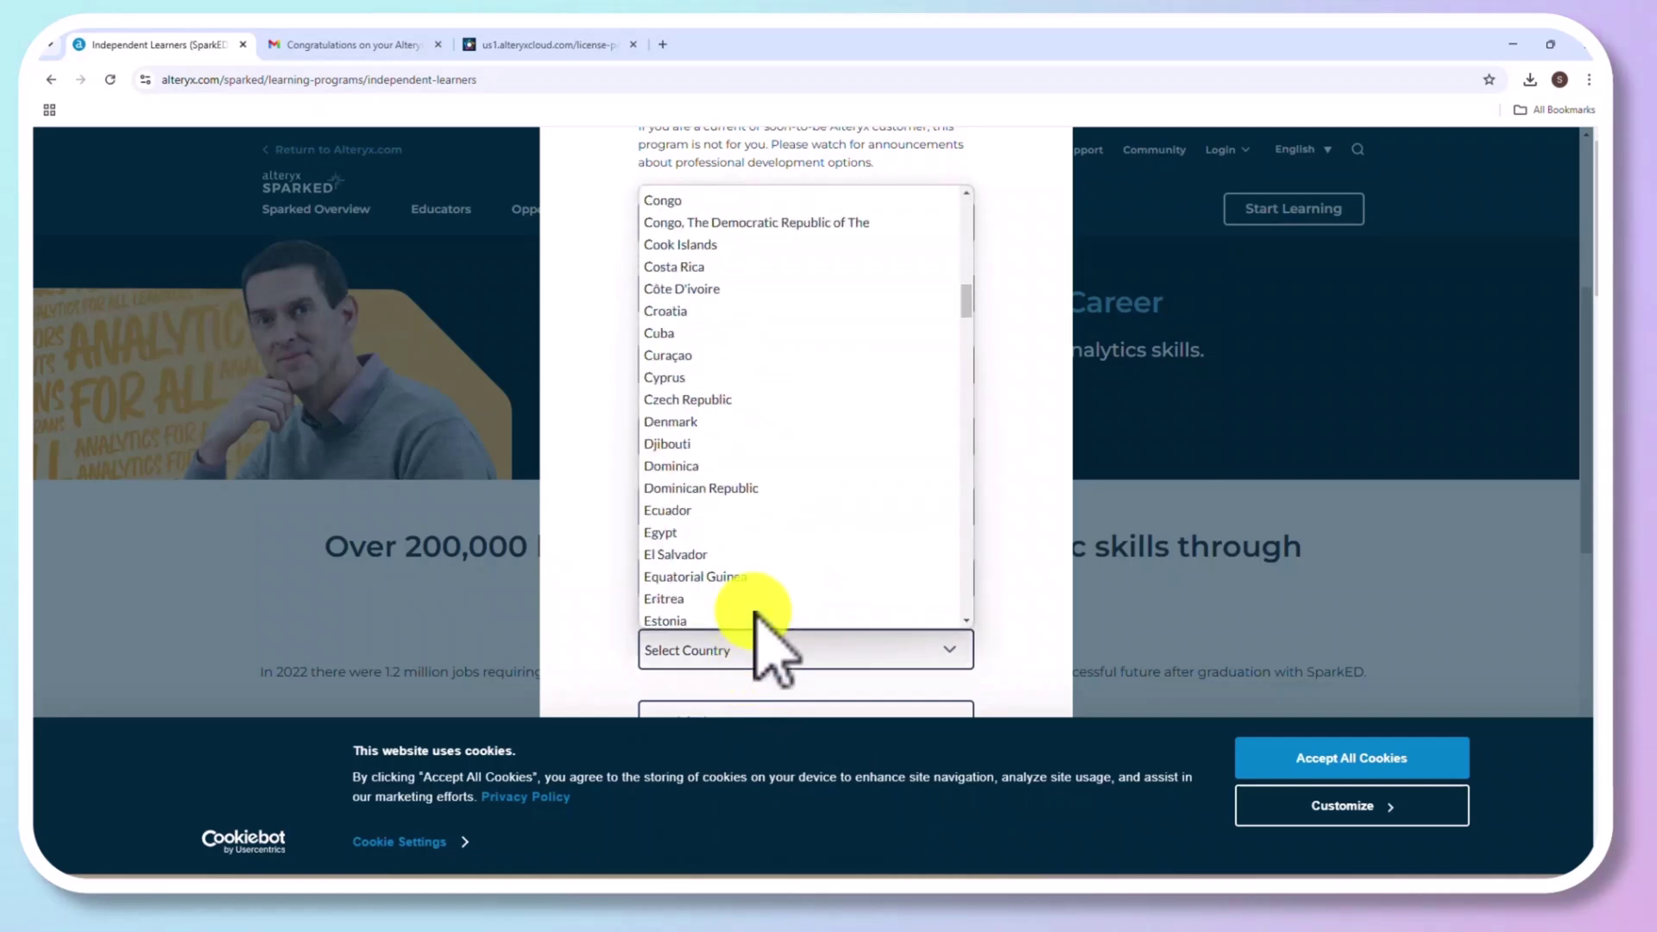
{"action": "scroll", "coordinate": [756, 626], "scroll_direction": "down", "scroll_amount": 6}
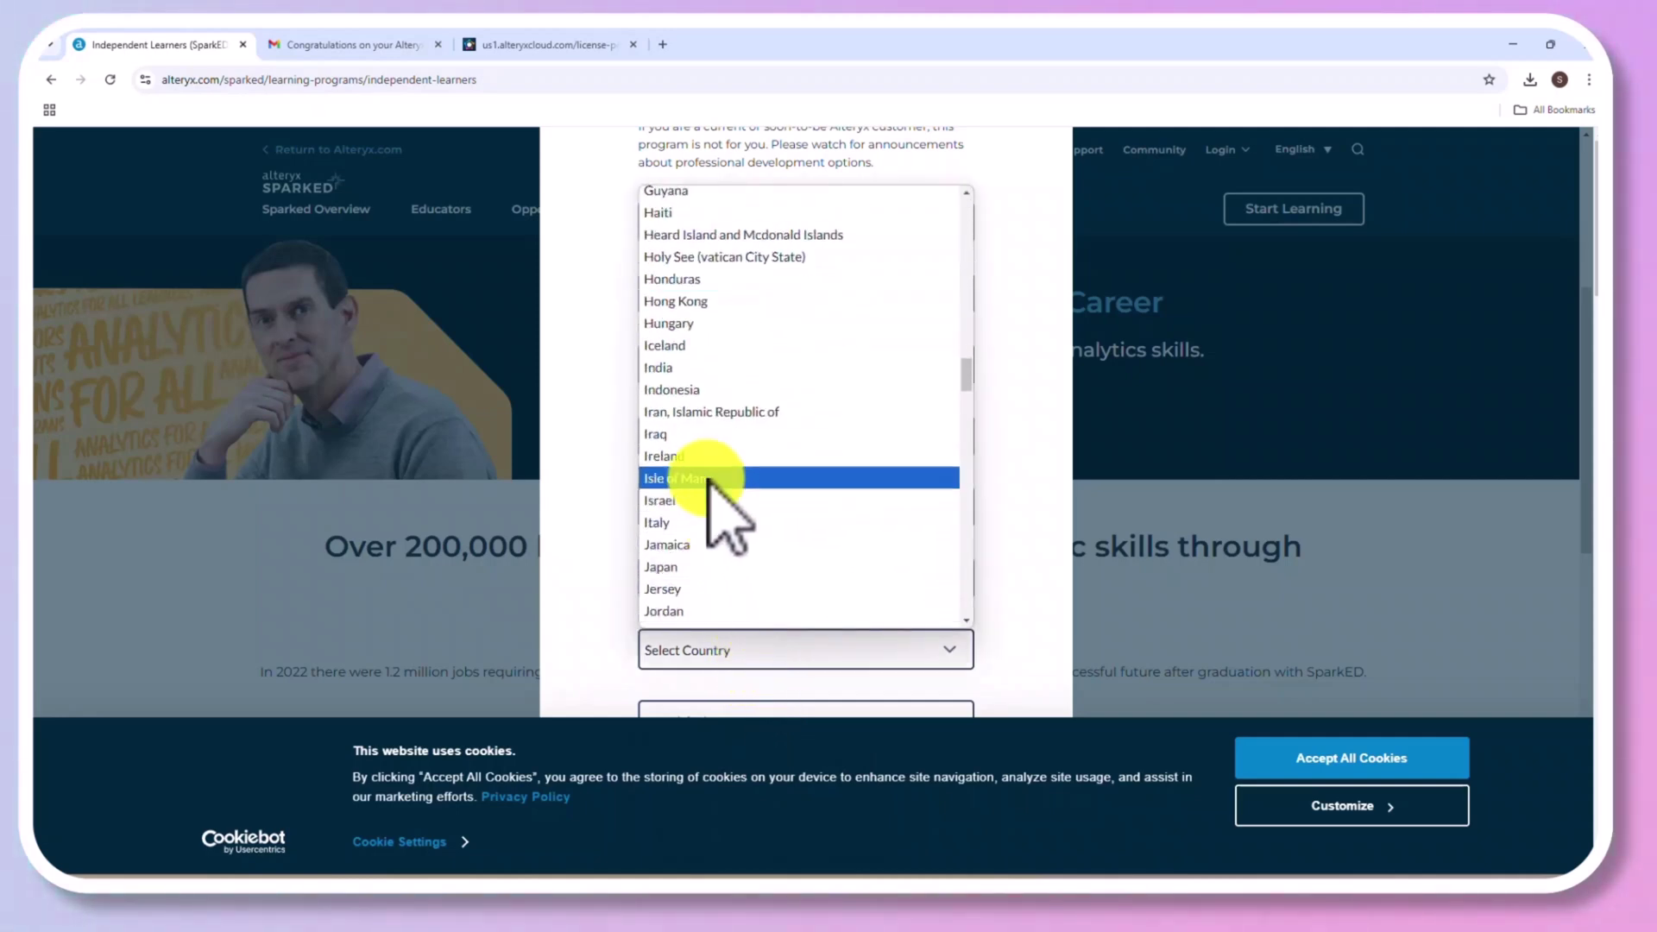
{"action": "left_click", "coordinate": [681, 369]}
{"action": "scroll", "coordinate": [788, 690], "scroll_direction": "down", "scroll_amount": 2}
{"action": "left_click", "coordinate": [742, 561]}
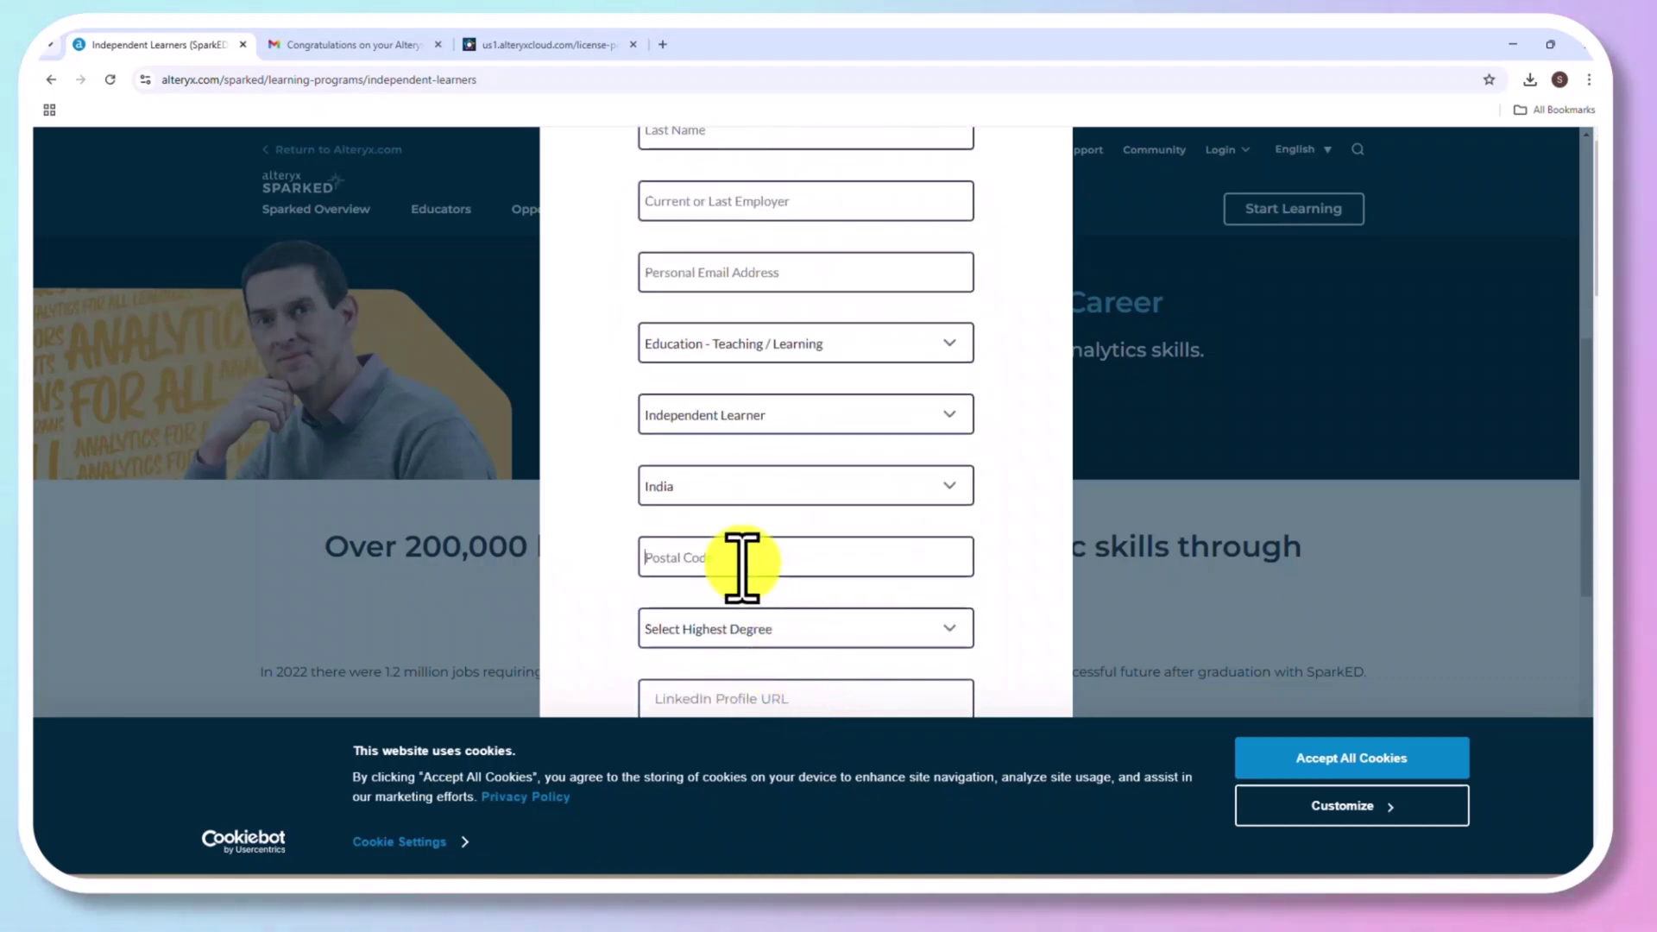
{"action": "scroll", "coordinate": [756, 553], "scroll_direction": "down", "scroll_amount": 2}
{"action": "left_click", "coordinate": [752, 466]}
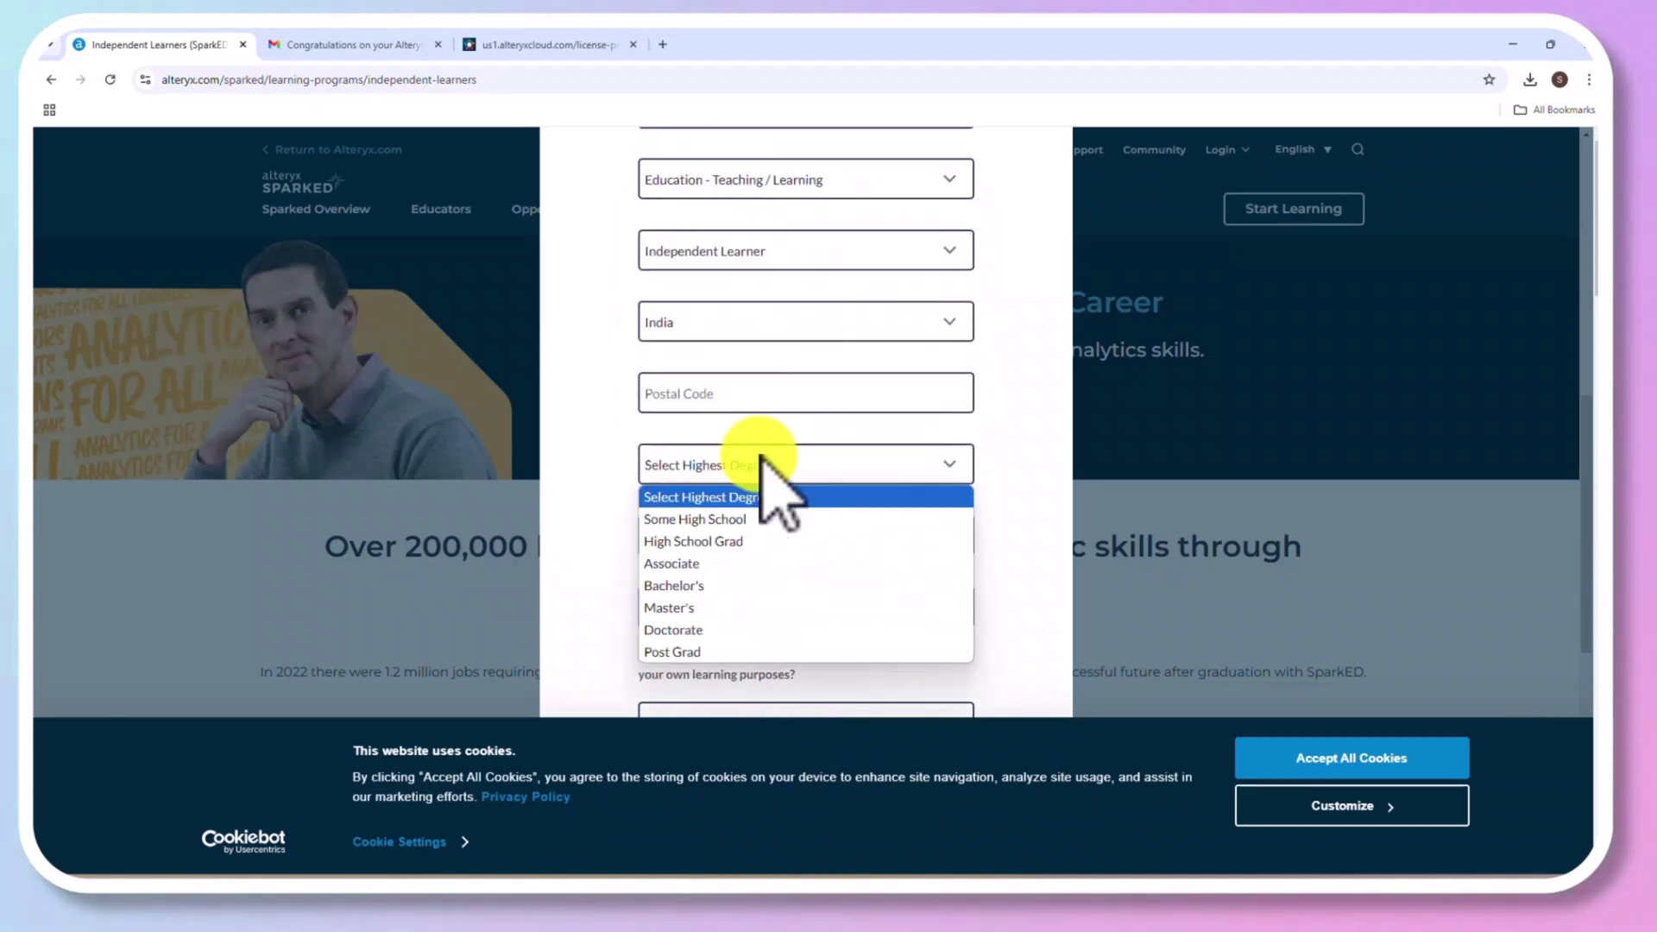
{"action": "left_click", "coordinate": [721, 587]}
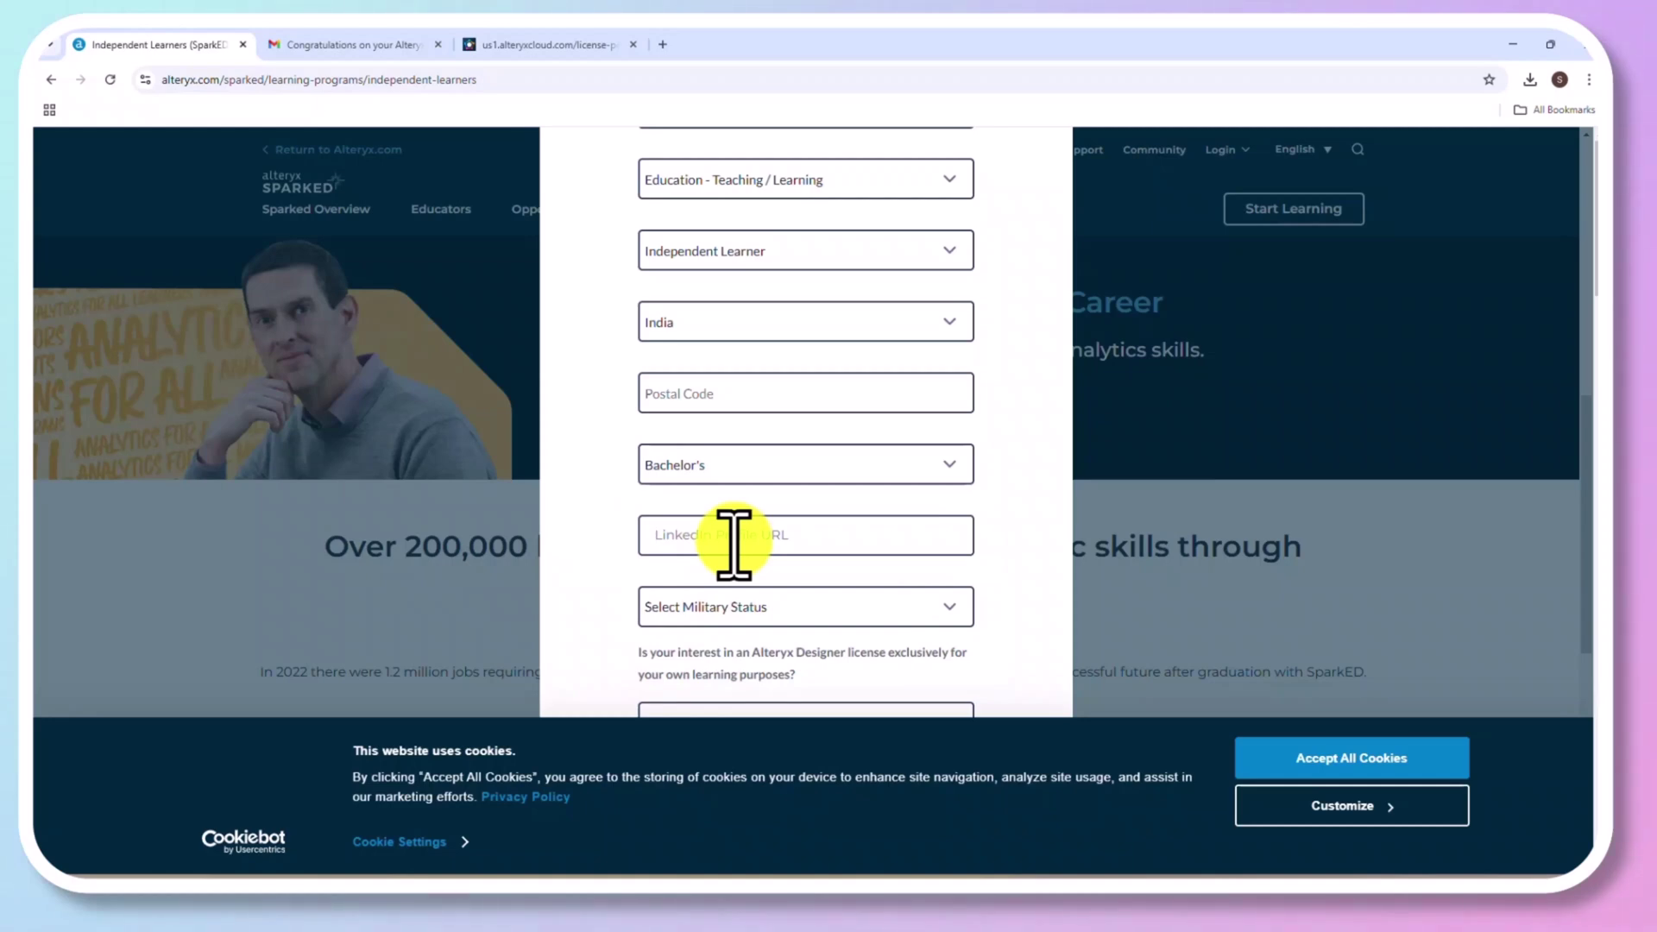
Step: Choose Not in the Military, Yes for learning-only use, and a 4-6 Months timeframe
{"action": "left_click", "coordinate": [747, 609]}
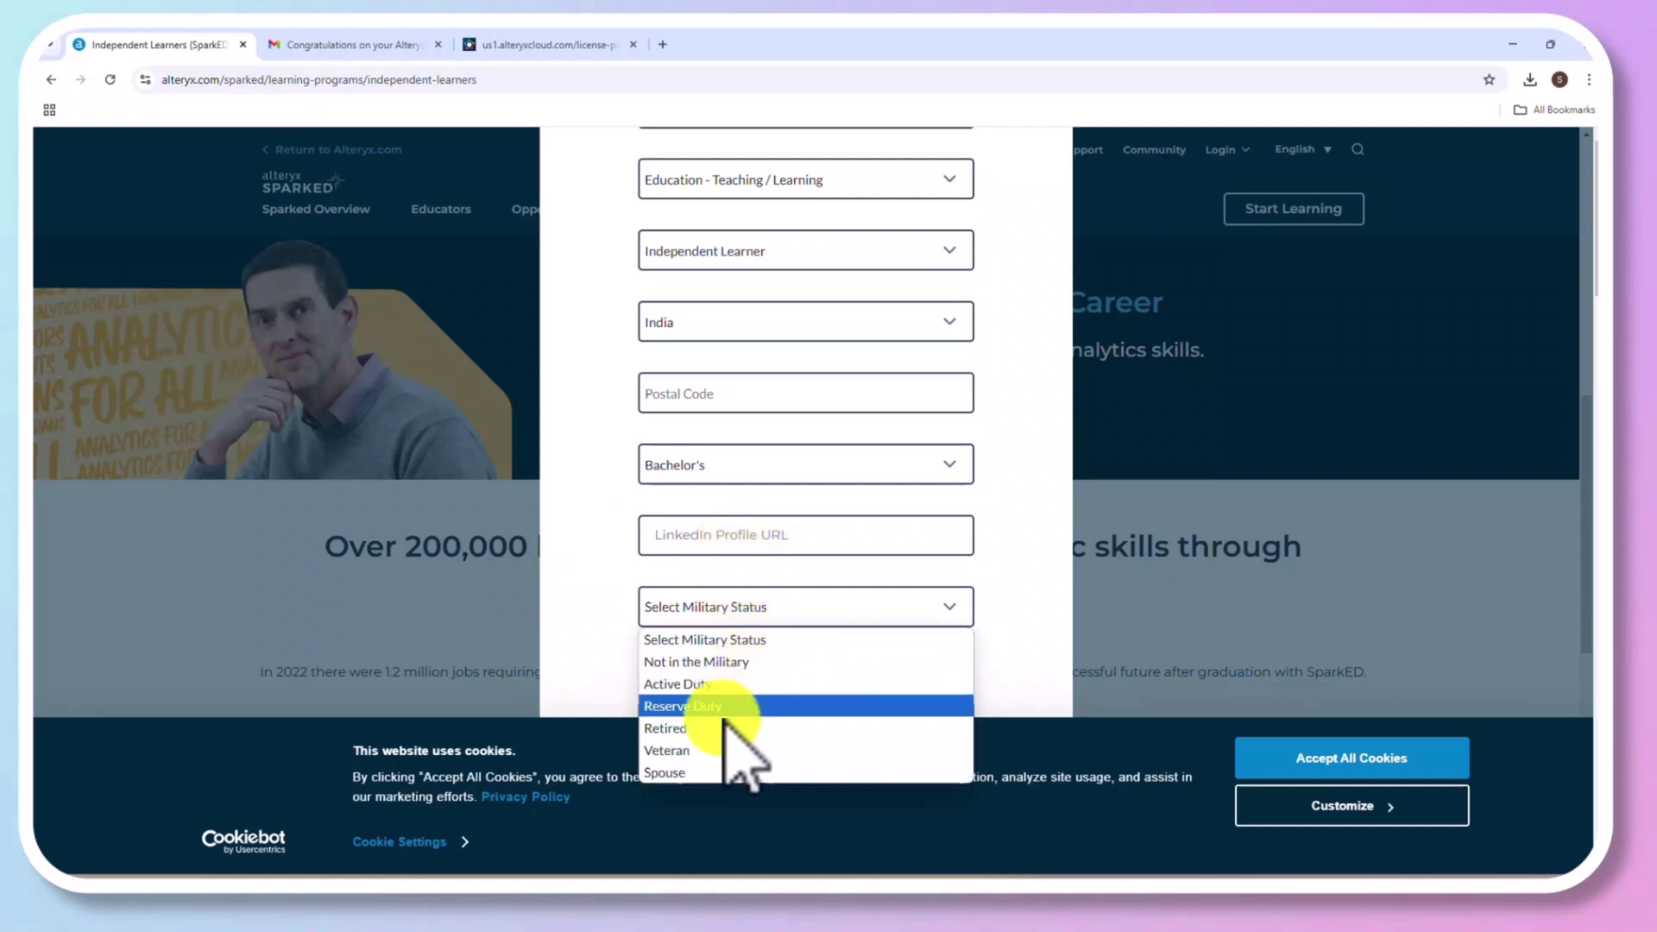
{"action": "left_click", "coordinate": [716, 662]}
{"action": "scroll", "coordinate": [777, 622], "scroll_direction": "down", "scroll_amount": 2}
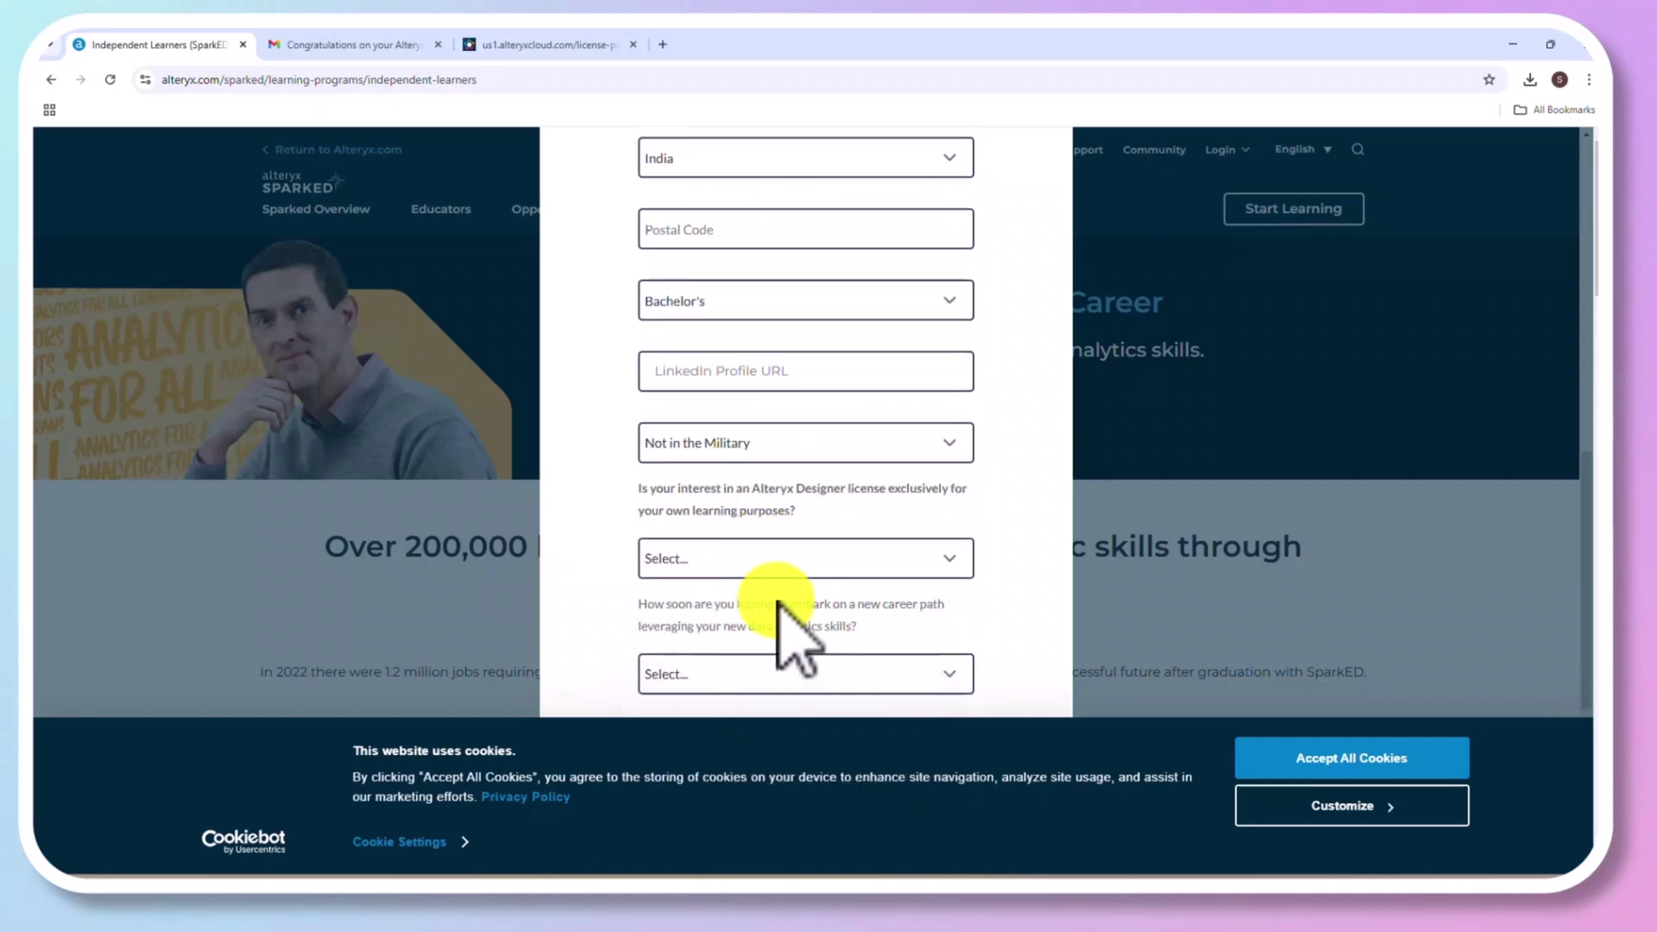
{"action": "left_click", "coordinate": [751, 561]}
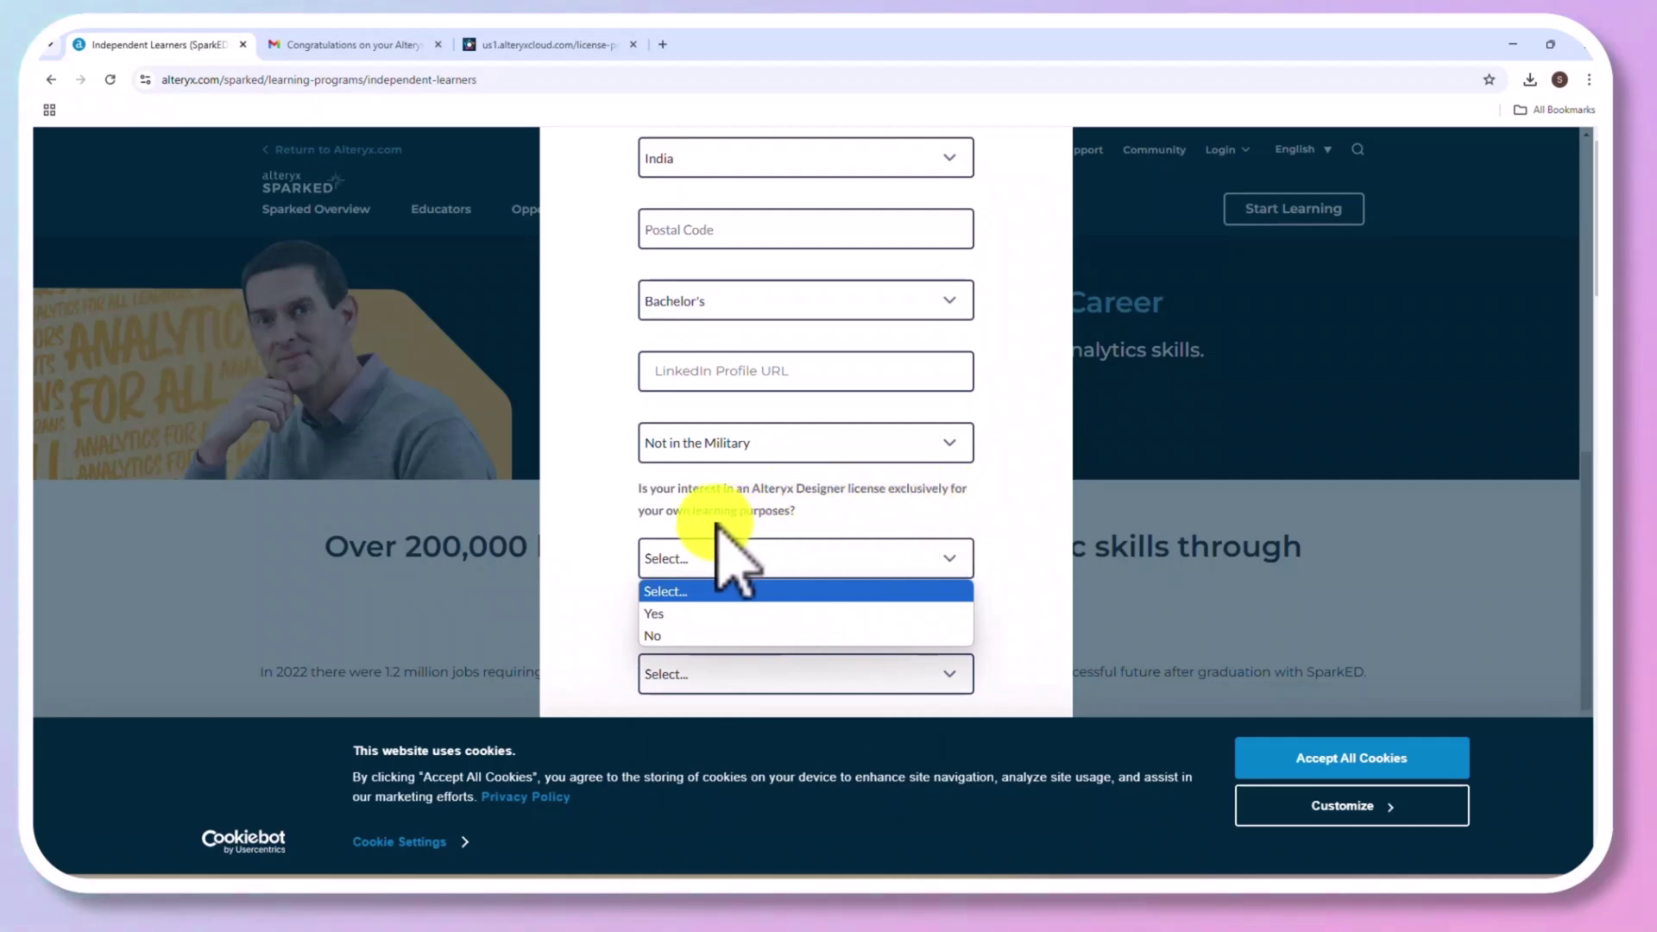
{"action": "left_click", "coordinate": [676, 614]}
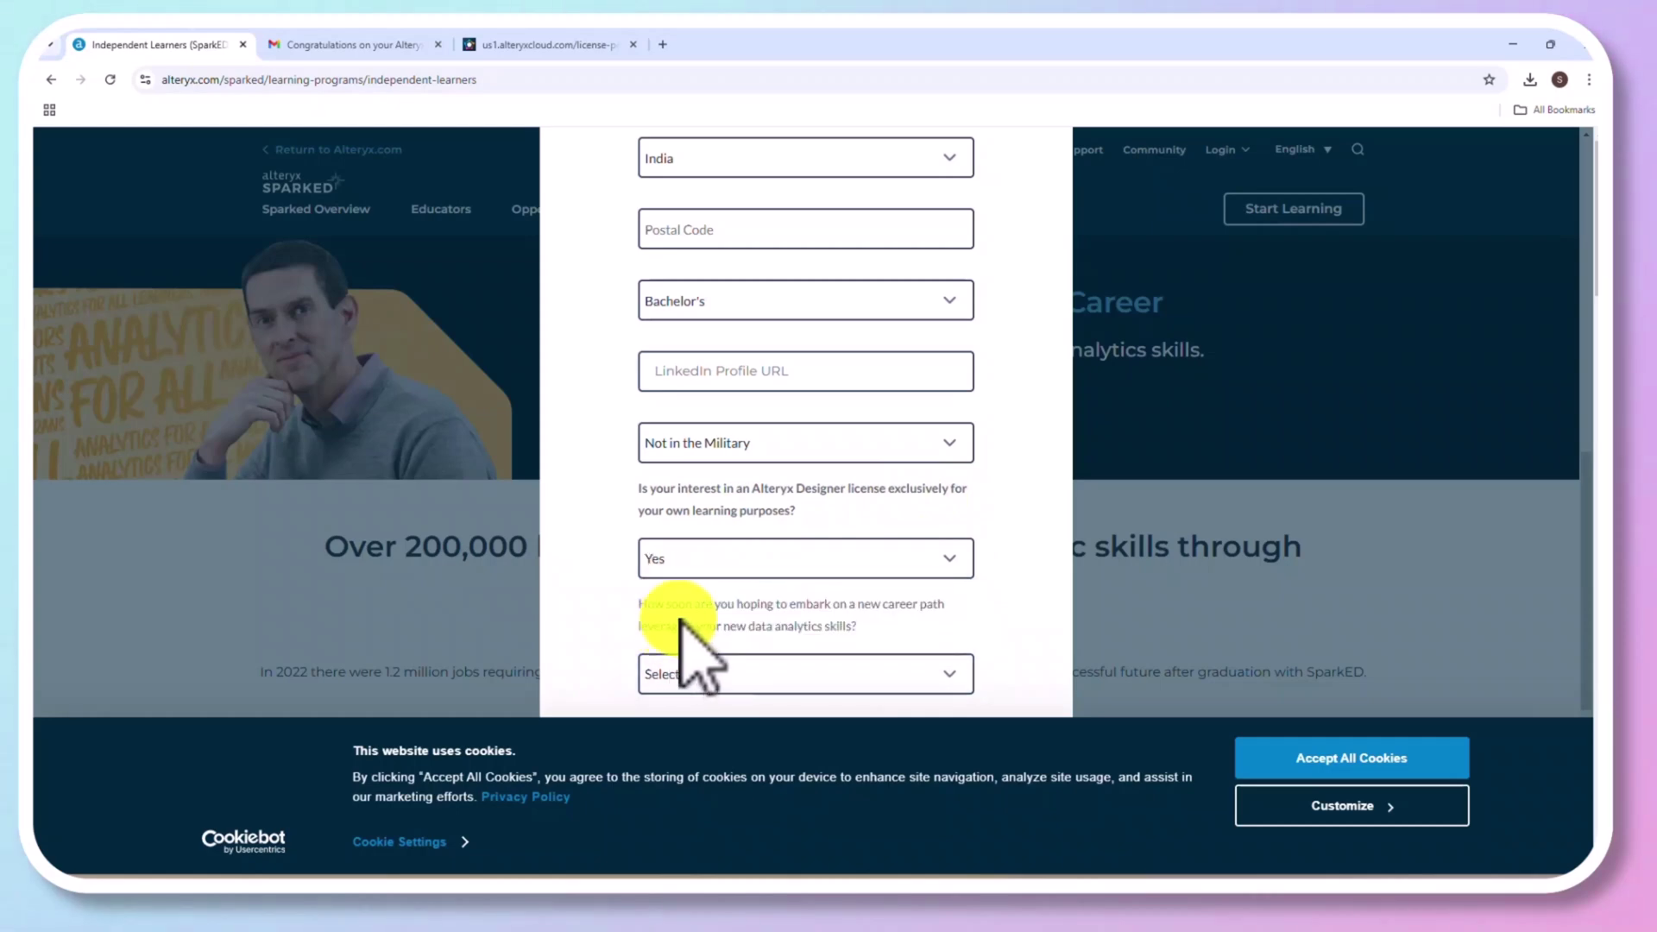
{"action": "scroll", "coordinate": [679, 619], "scroll_direction": "down", "scroll_amount": 1}
{"action": "left_click", "coordinate": [696, 594]}
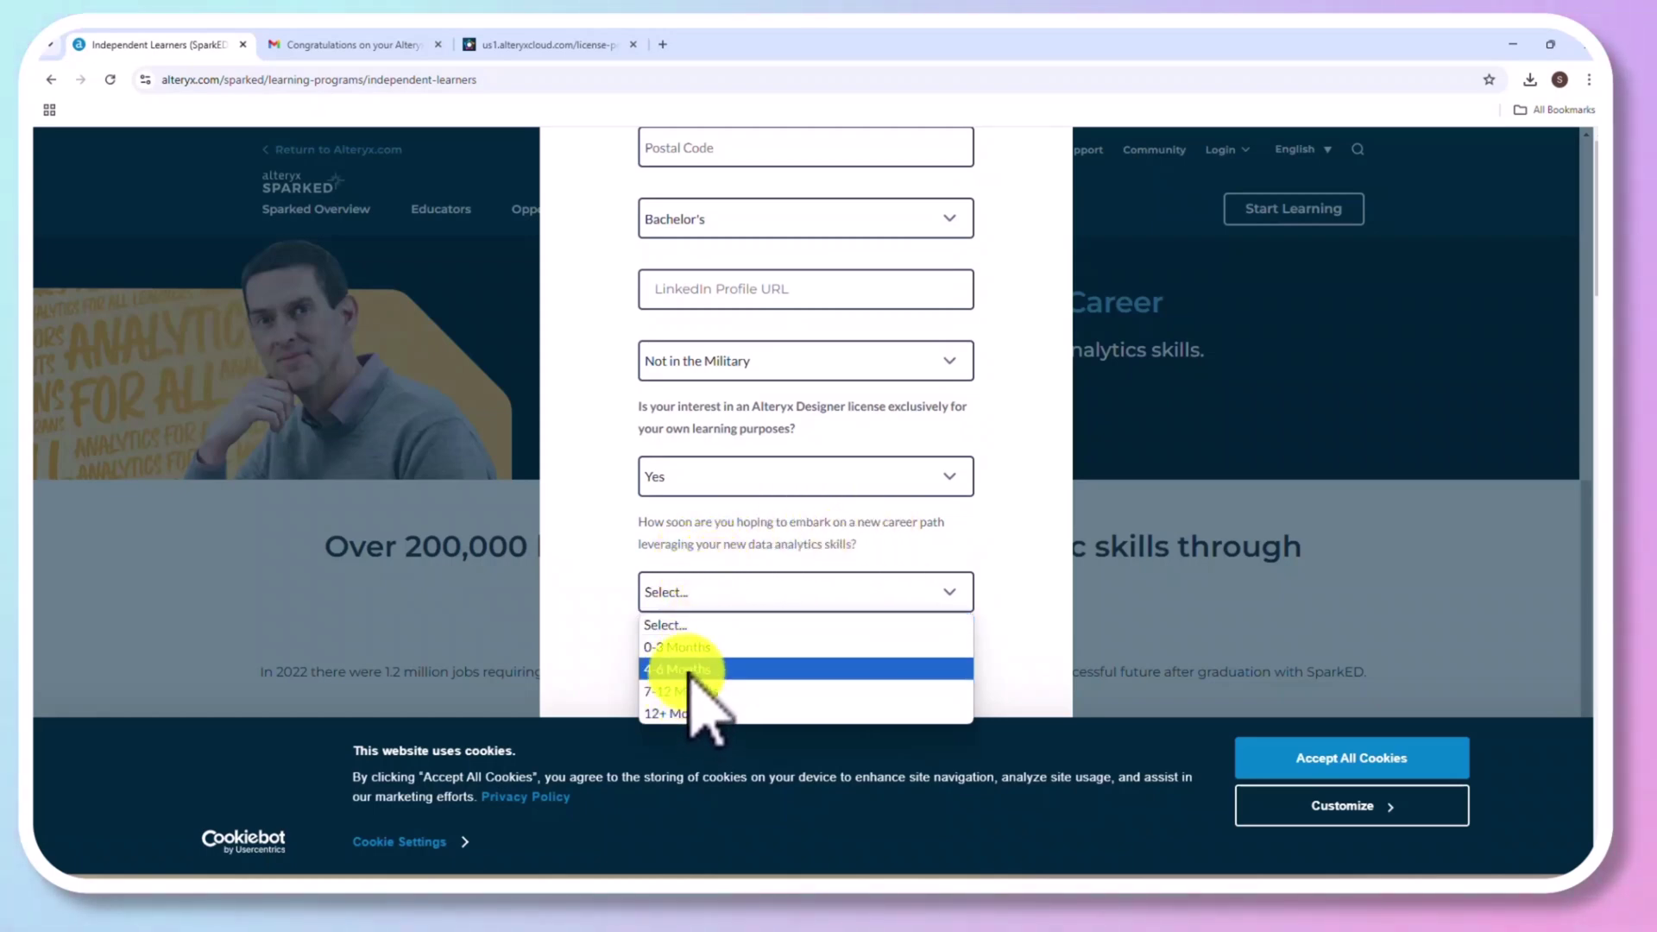
{"action": "left_click", "coordinate": [691, 670]}
Step: Pass the reCAPTCHA check and accept all cookies
{"action": "scroll", "coordinate": [699, 681], "scroll_direction": "down", "scroll_amount": 4}
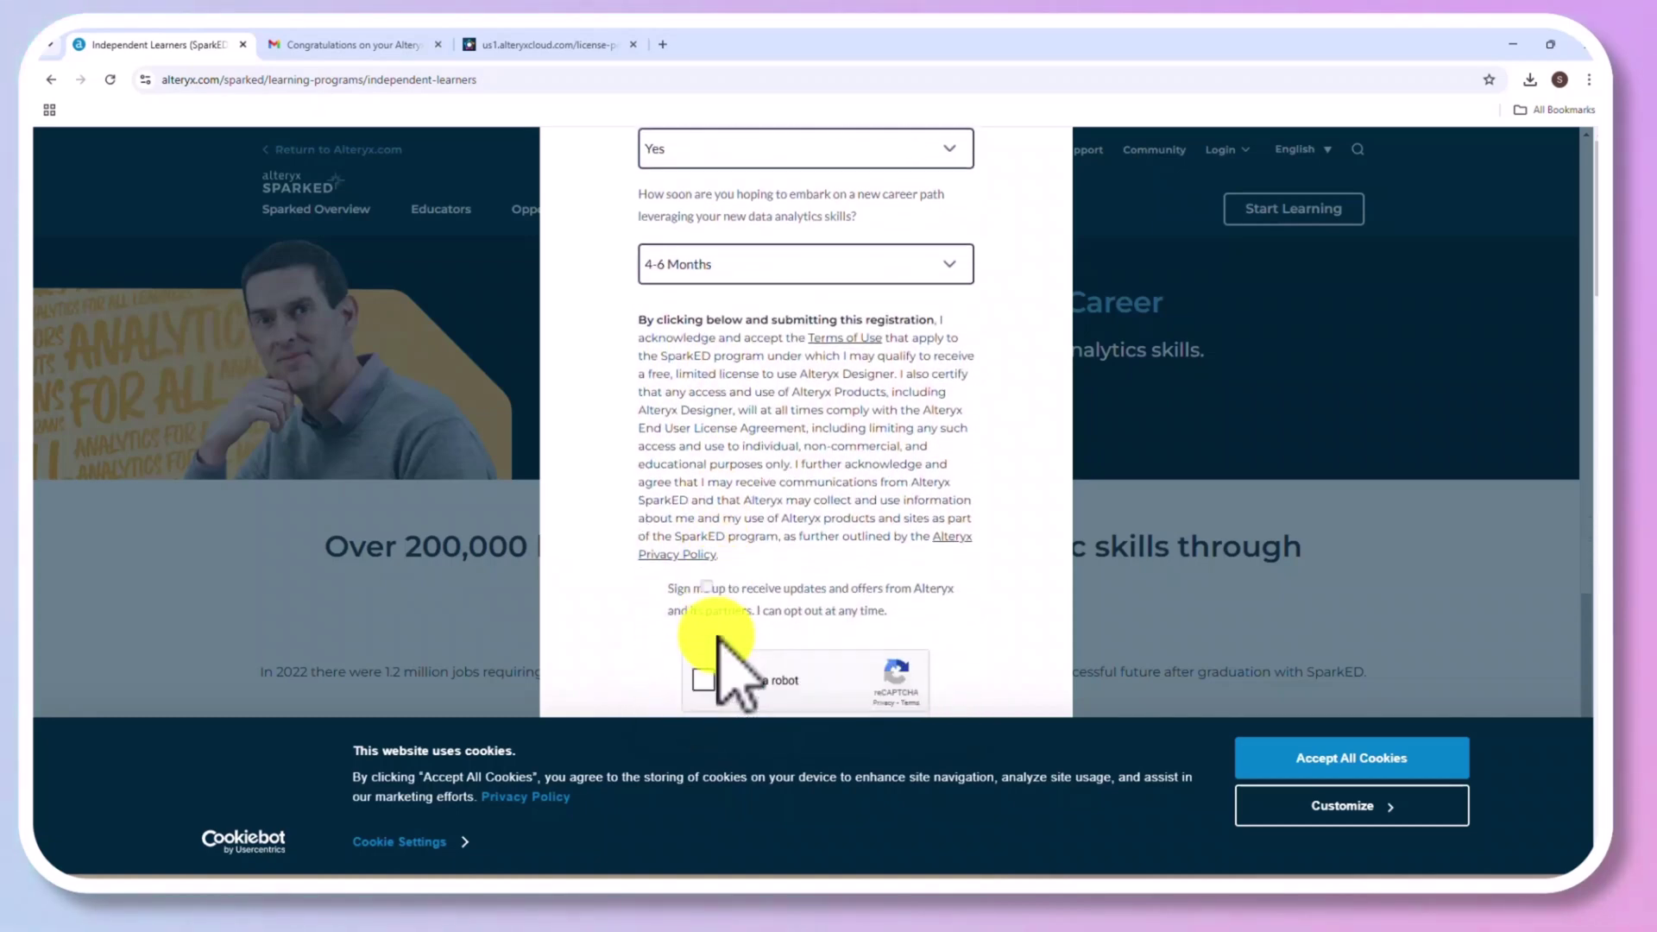
{"action": "left_click", "coordinate": [703, 680]}
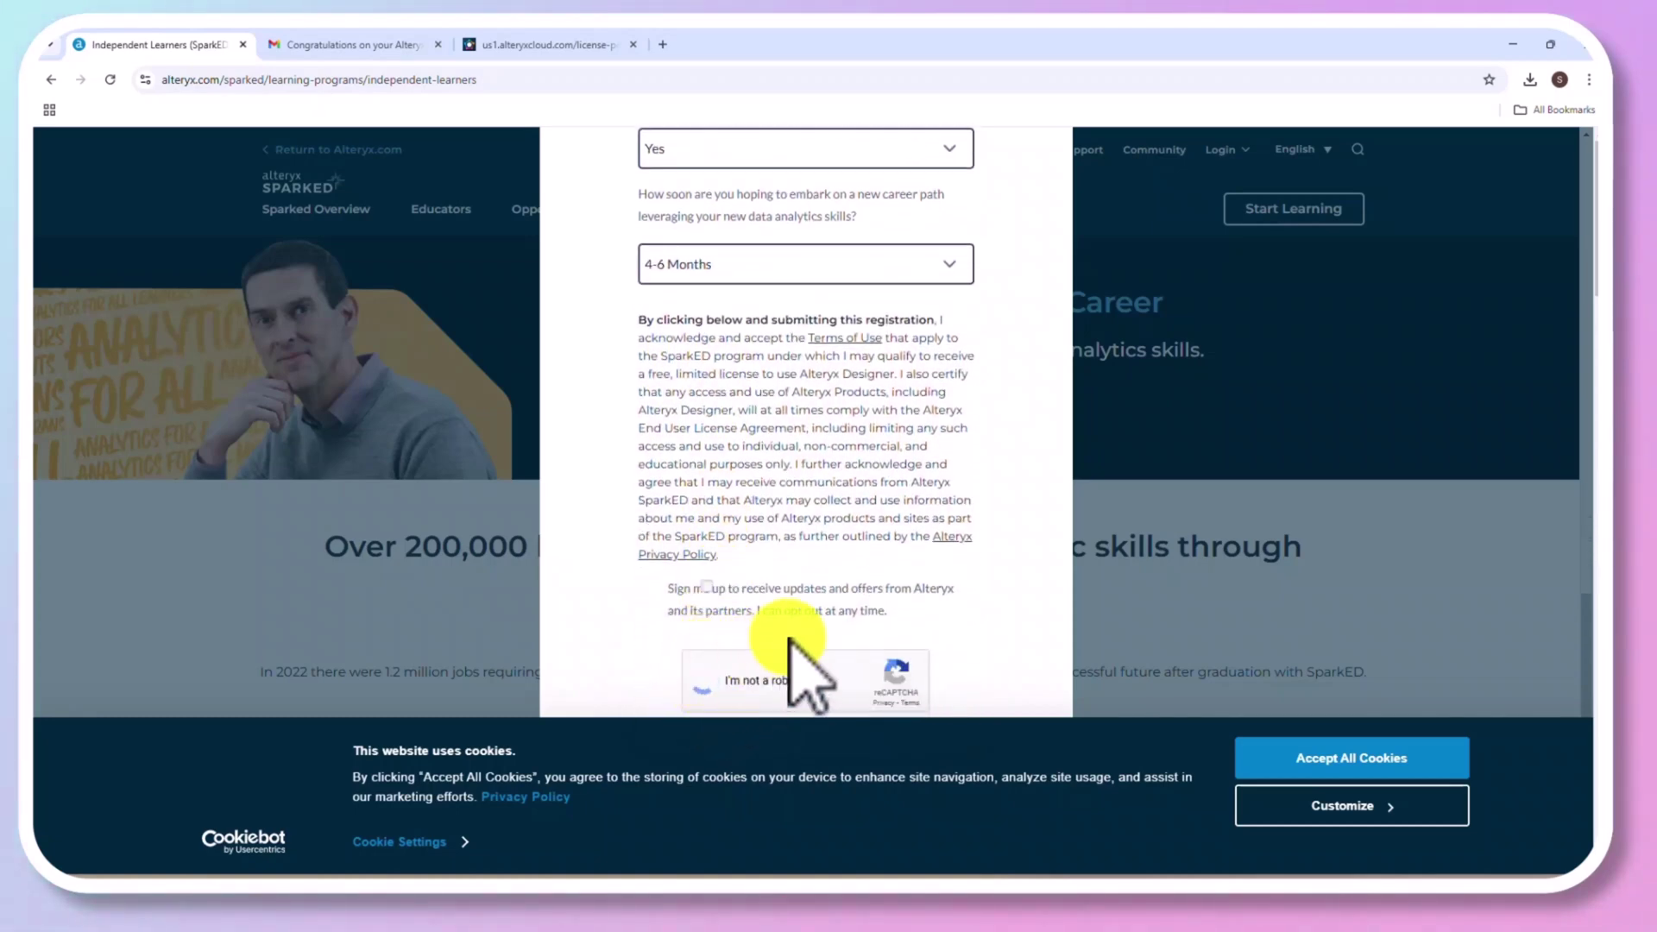
{"action": "scroll", "coordinate": [789, 640], "scroll_direction": "down", "scroll_amount": 1}
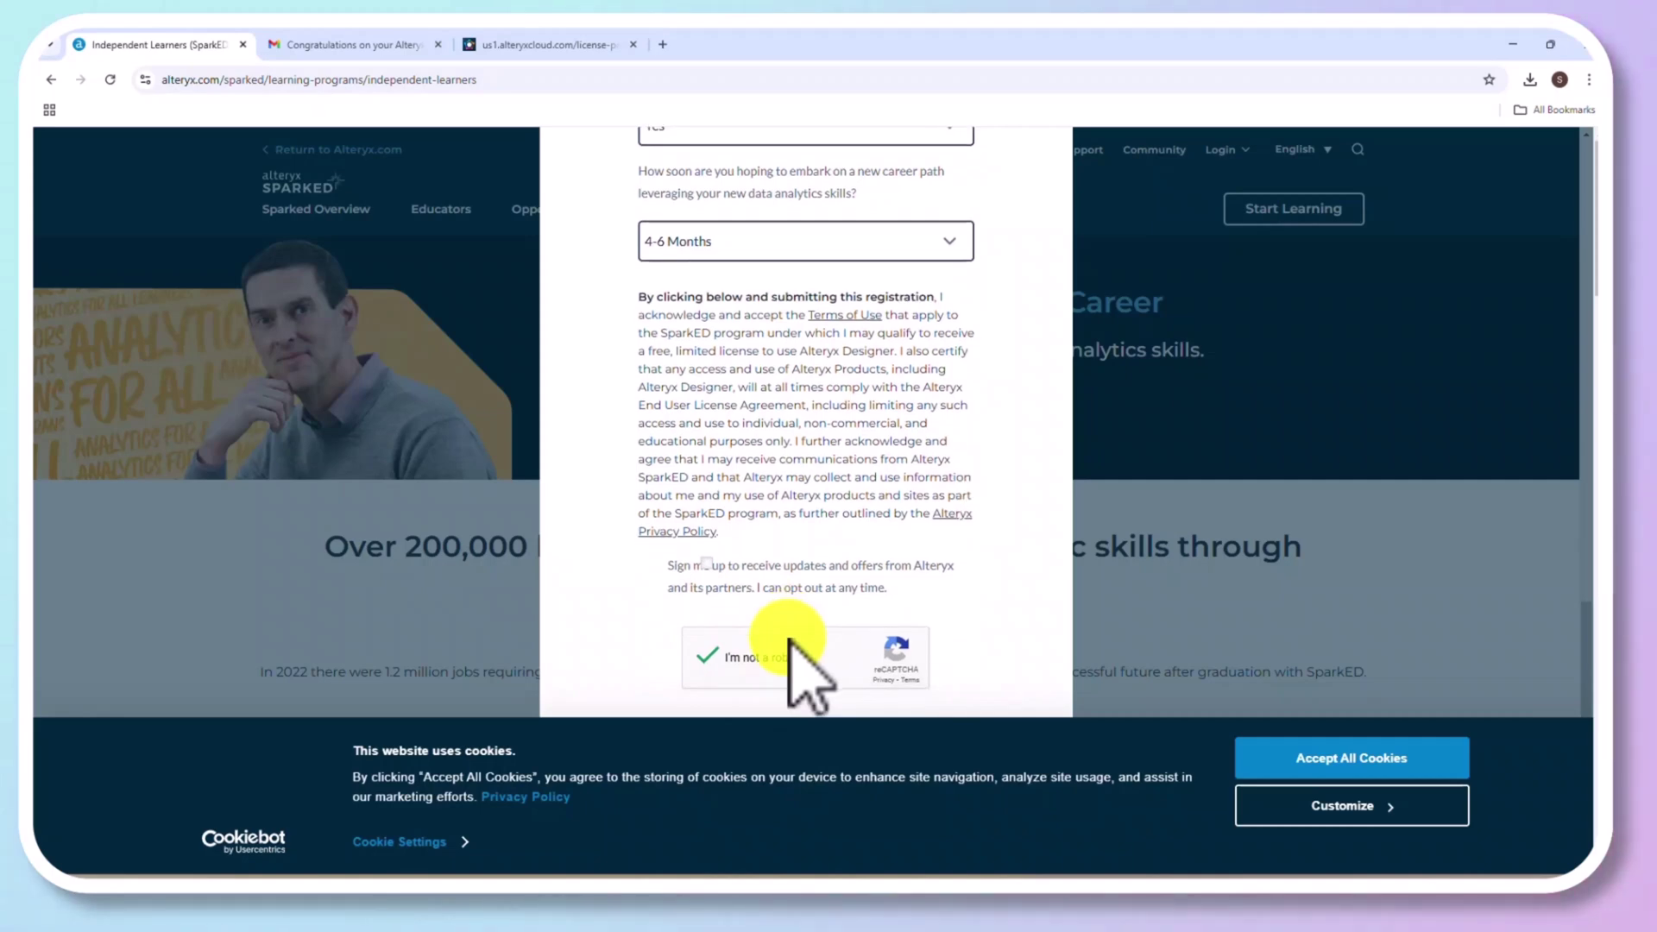
{"action": "scroll", "coordinate": [789, 640], "scroll_direction": "down", "scroll_amount": 3}
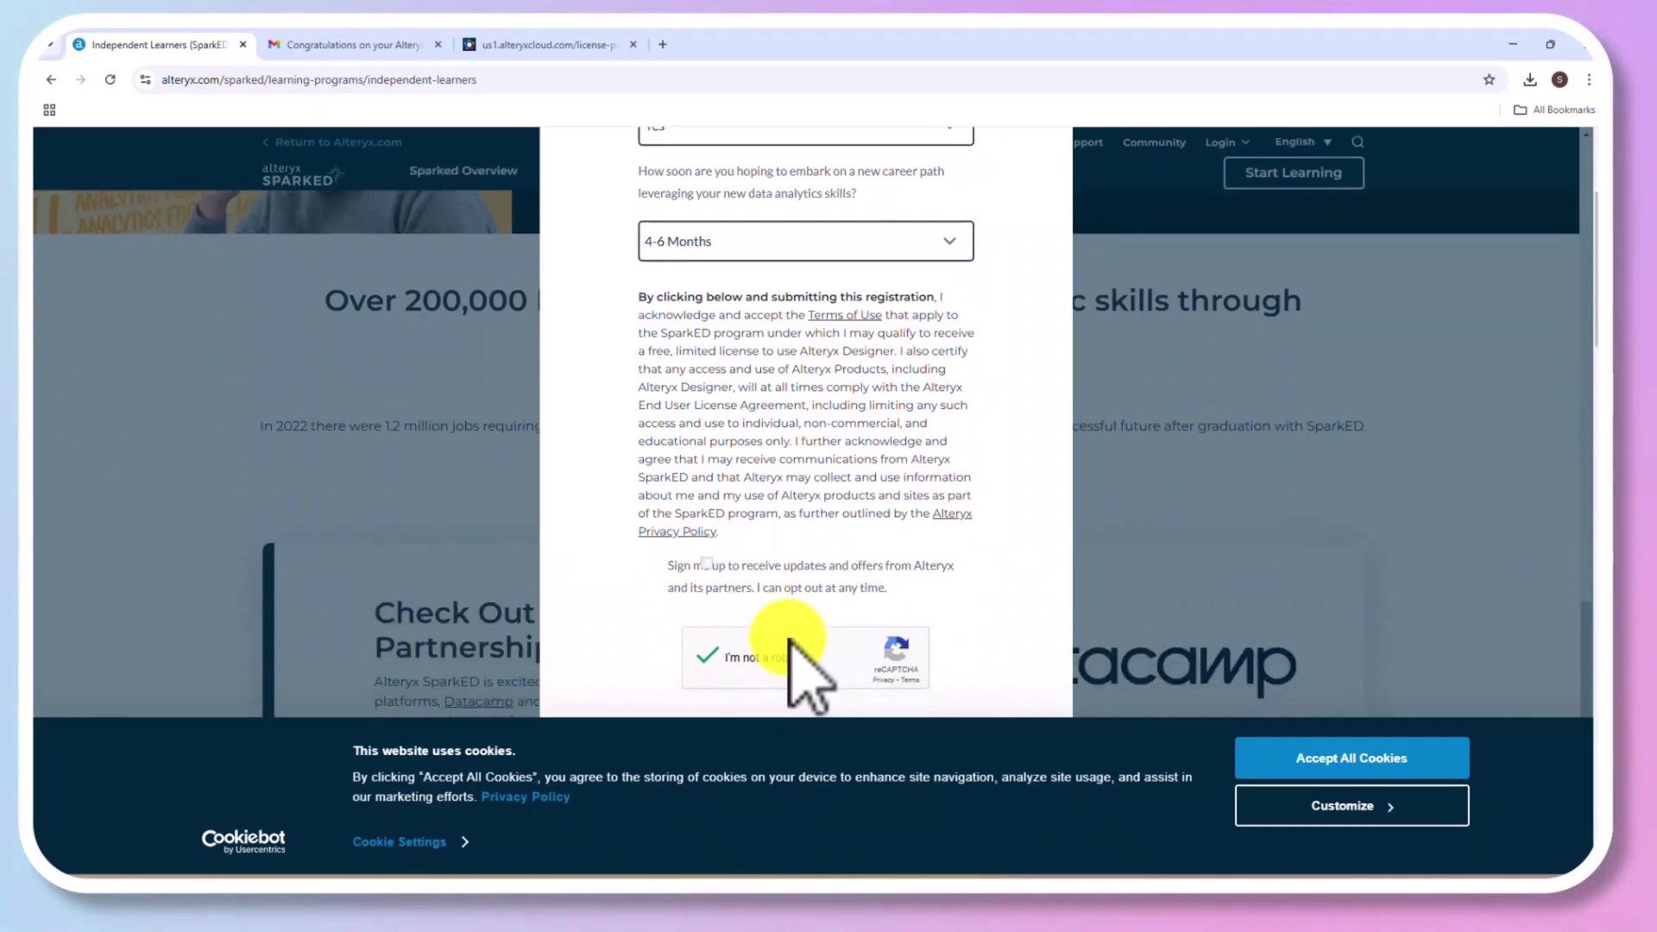
{"action": "scroll", "coordinate": [759, 665], "scroll_direction": "down", "scroll_amount": 4}
{"action": "left_click", "coordinate": [1418, 758]}
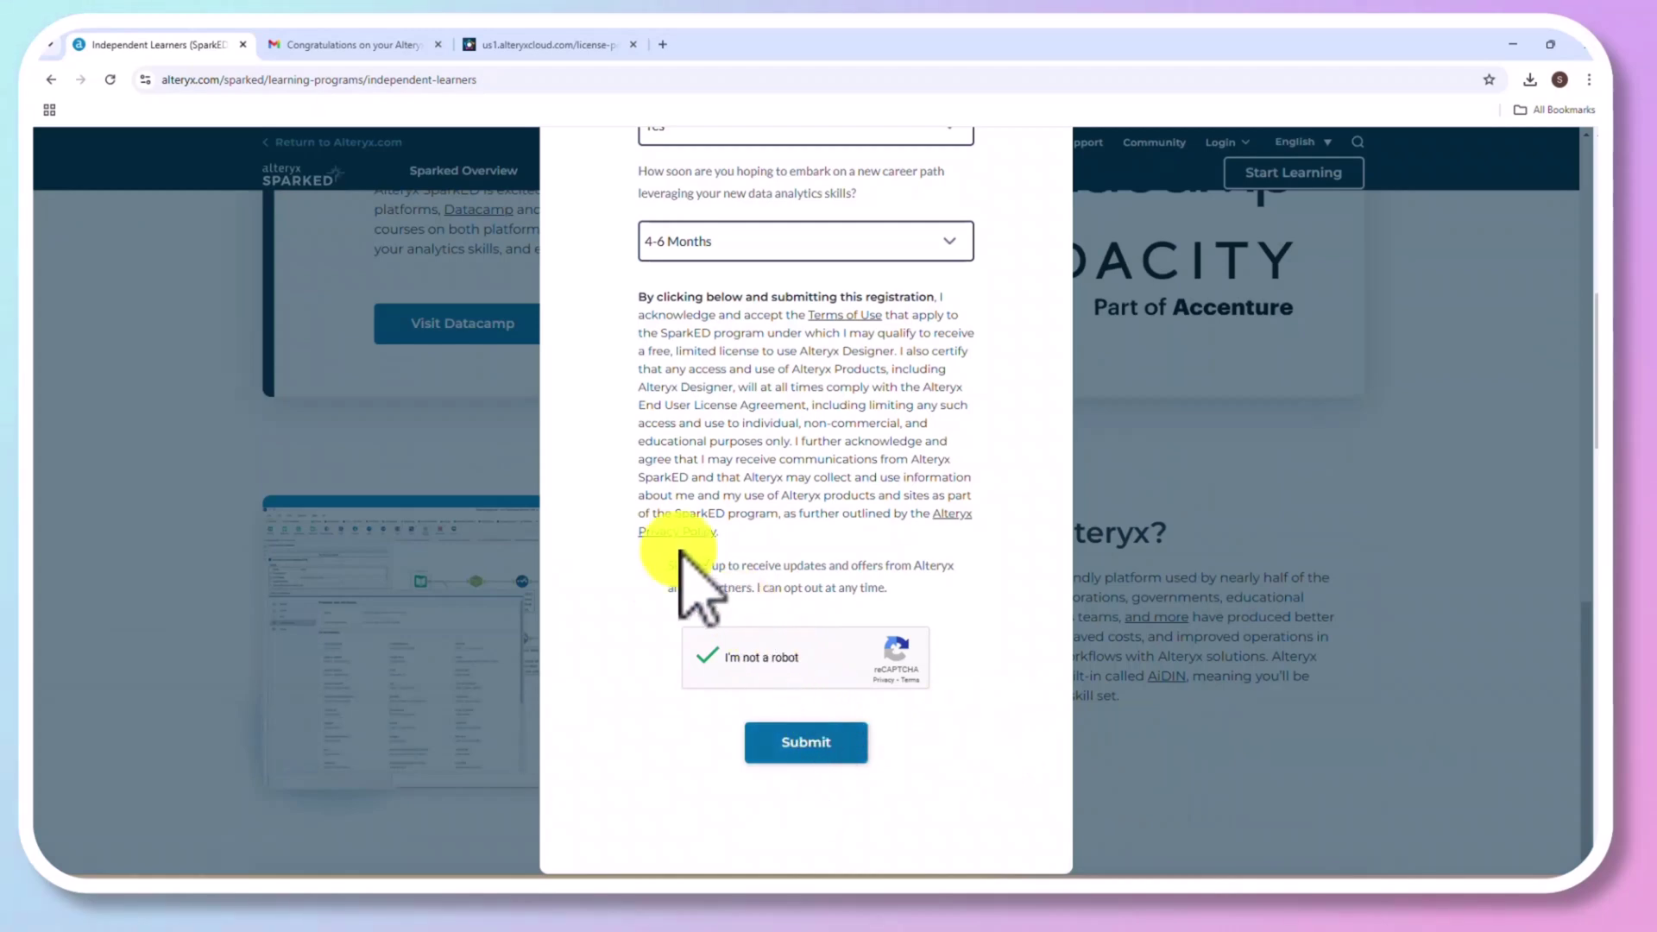
Step: Read the 'Get started with Alteryx Designer' email in Gmail, then return to the inbox
{"action": "left_click", "coordinate": [355, 45]}
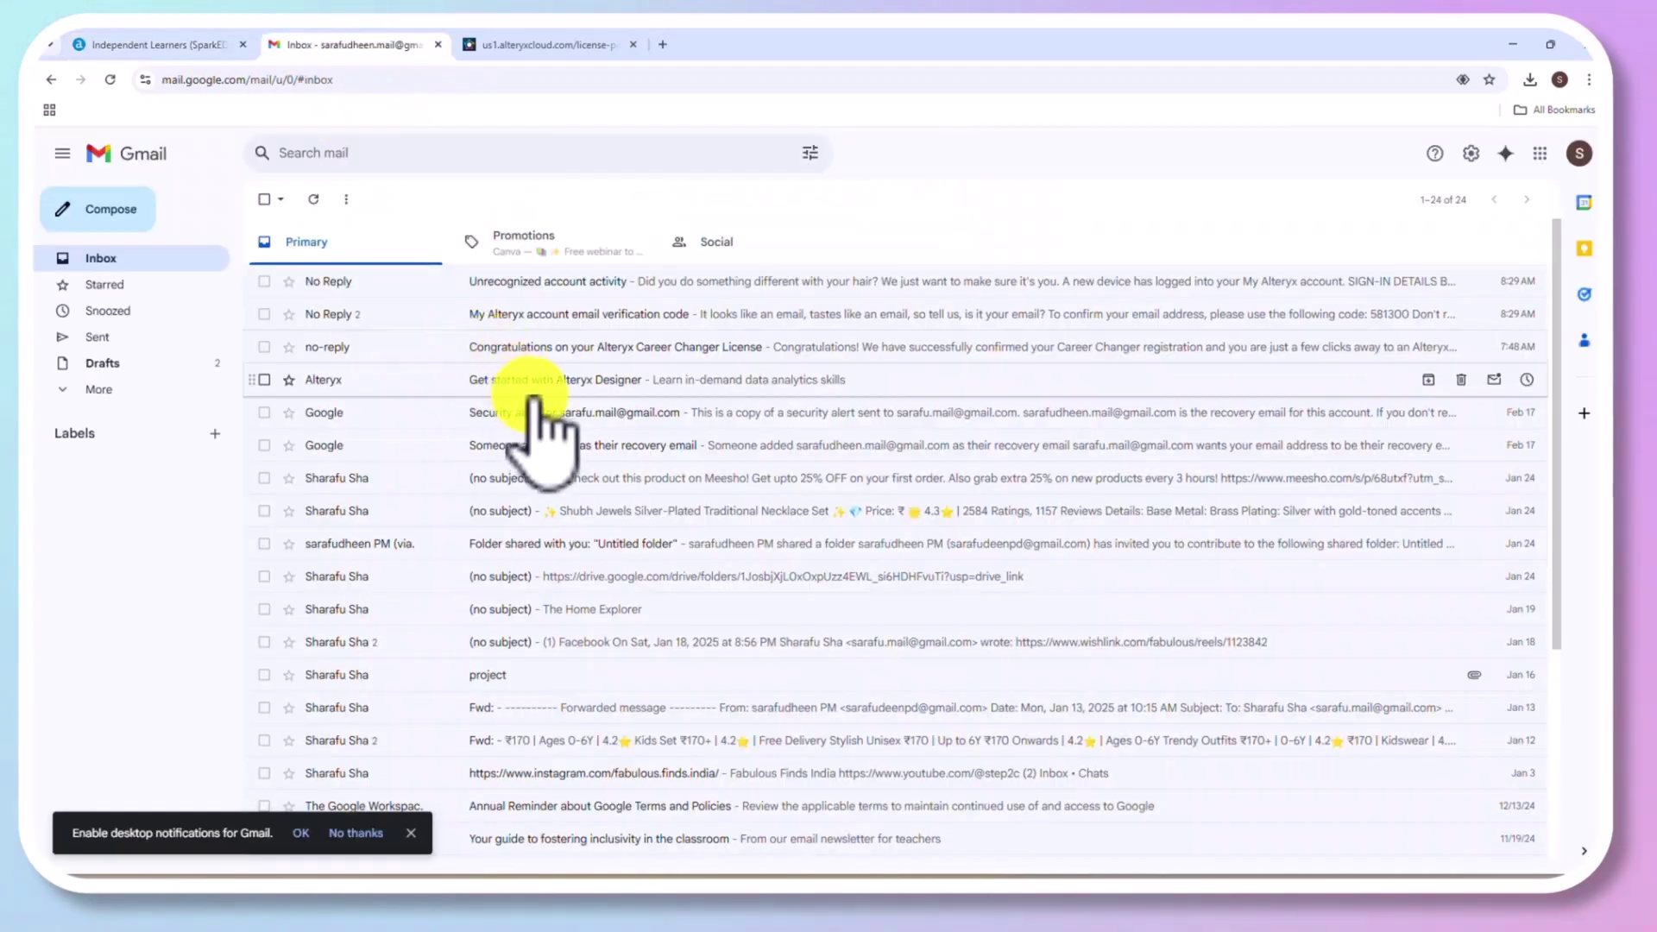
{"action": "left_click", "coordinate": [587, 384]}
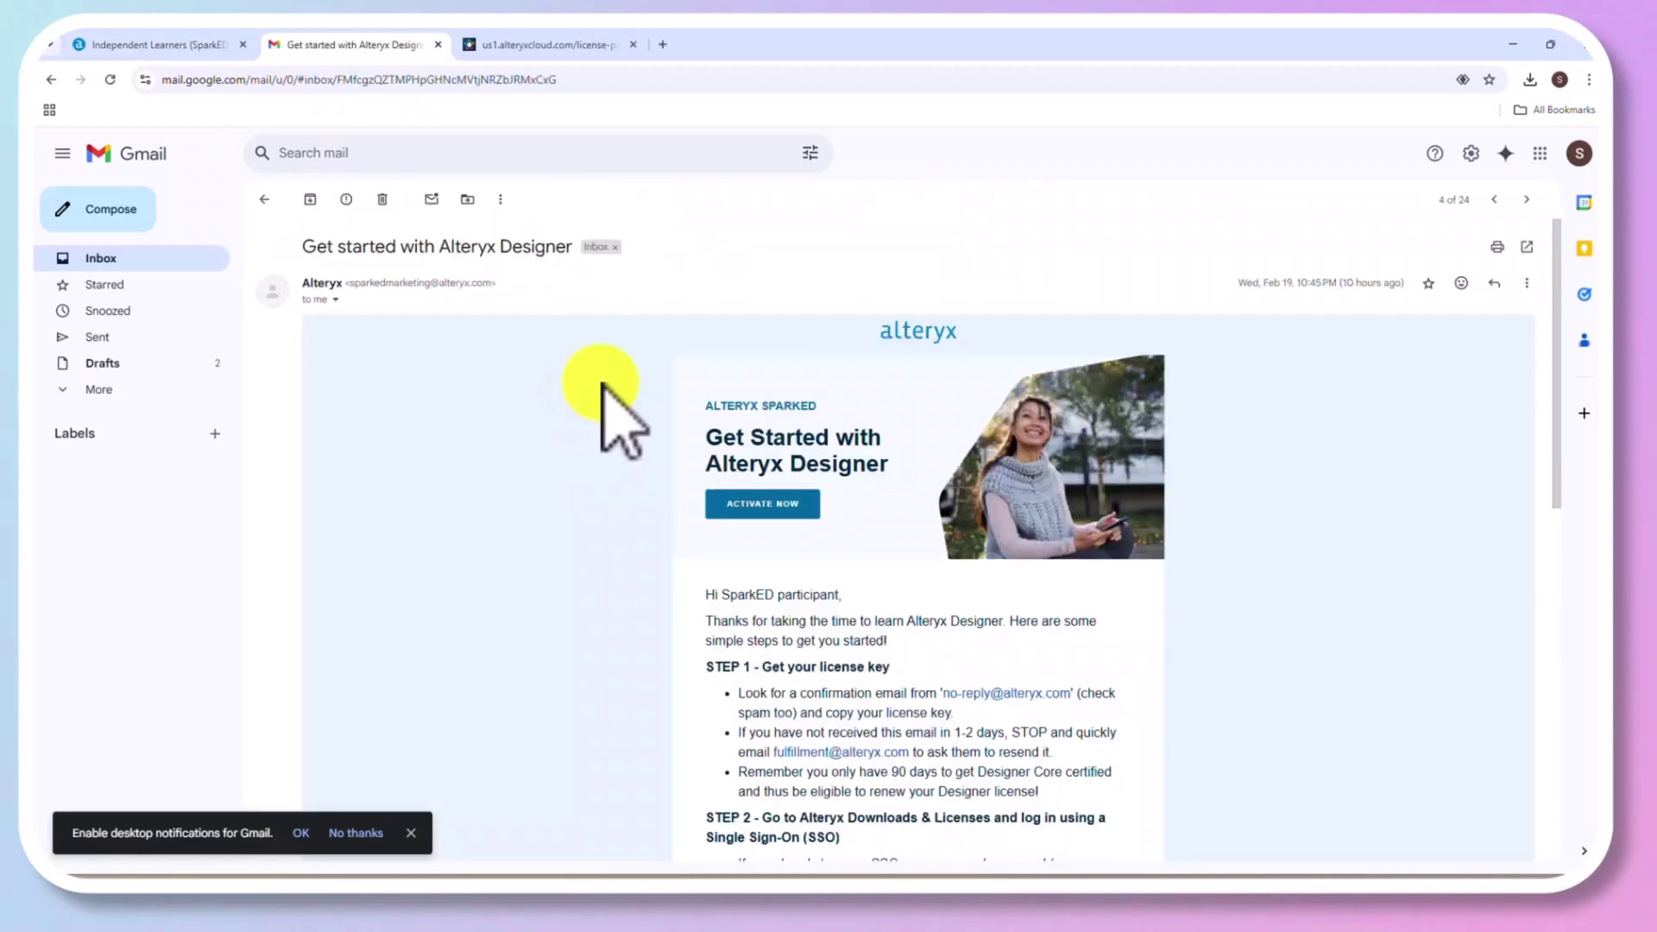
{"action": "scroll", "coordinate": [601, 384], "scroll_direction": "down", "scroll_amount": 2}
{"action": "scroll", "coordinate": [602, 384], "scroll_direction": "down", "scroll_amount": 3}
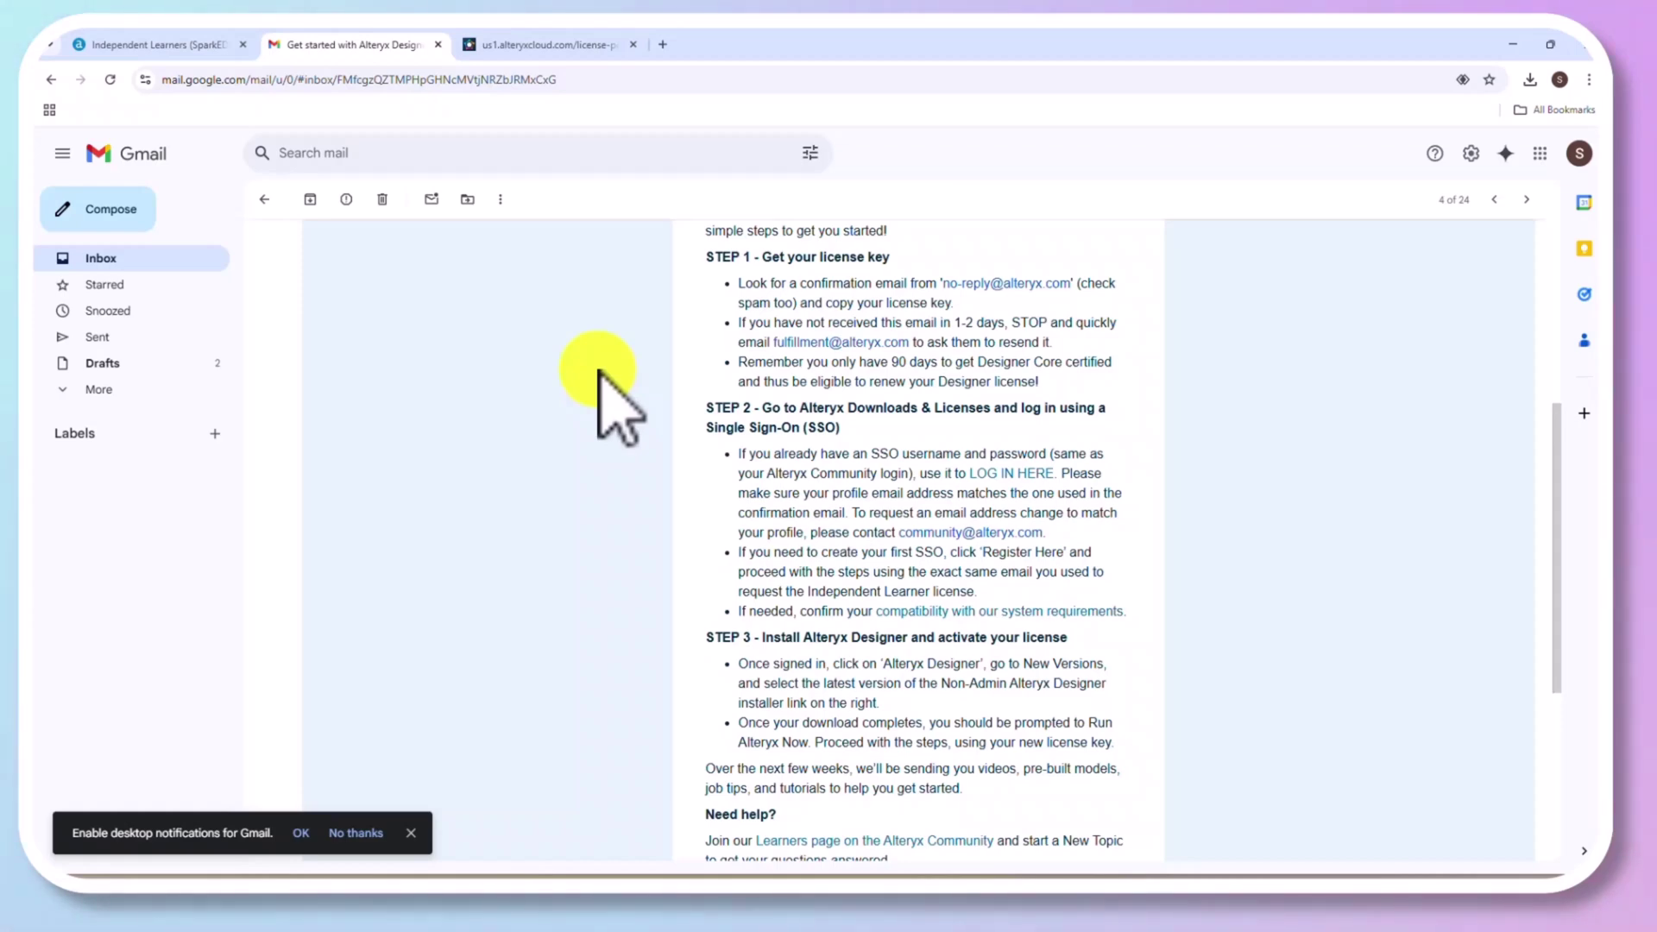
{"action": "scroll", "coordinate": [600, 372], "scroll_direction": "down", "scroll_amount": 5}
{"action": "scroll", "coordinate": [600, 371], "scroll_direction": "up", "scroll_amount": 6}
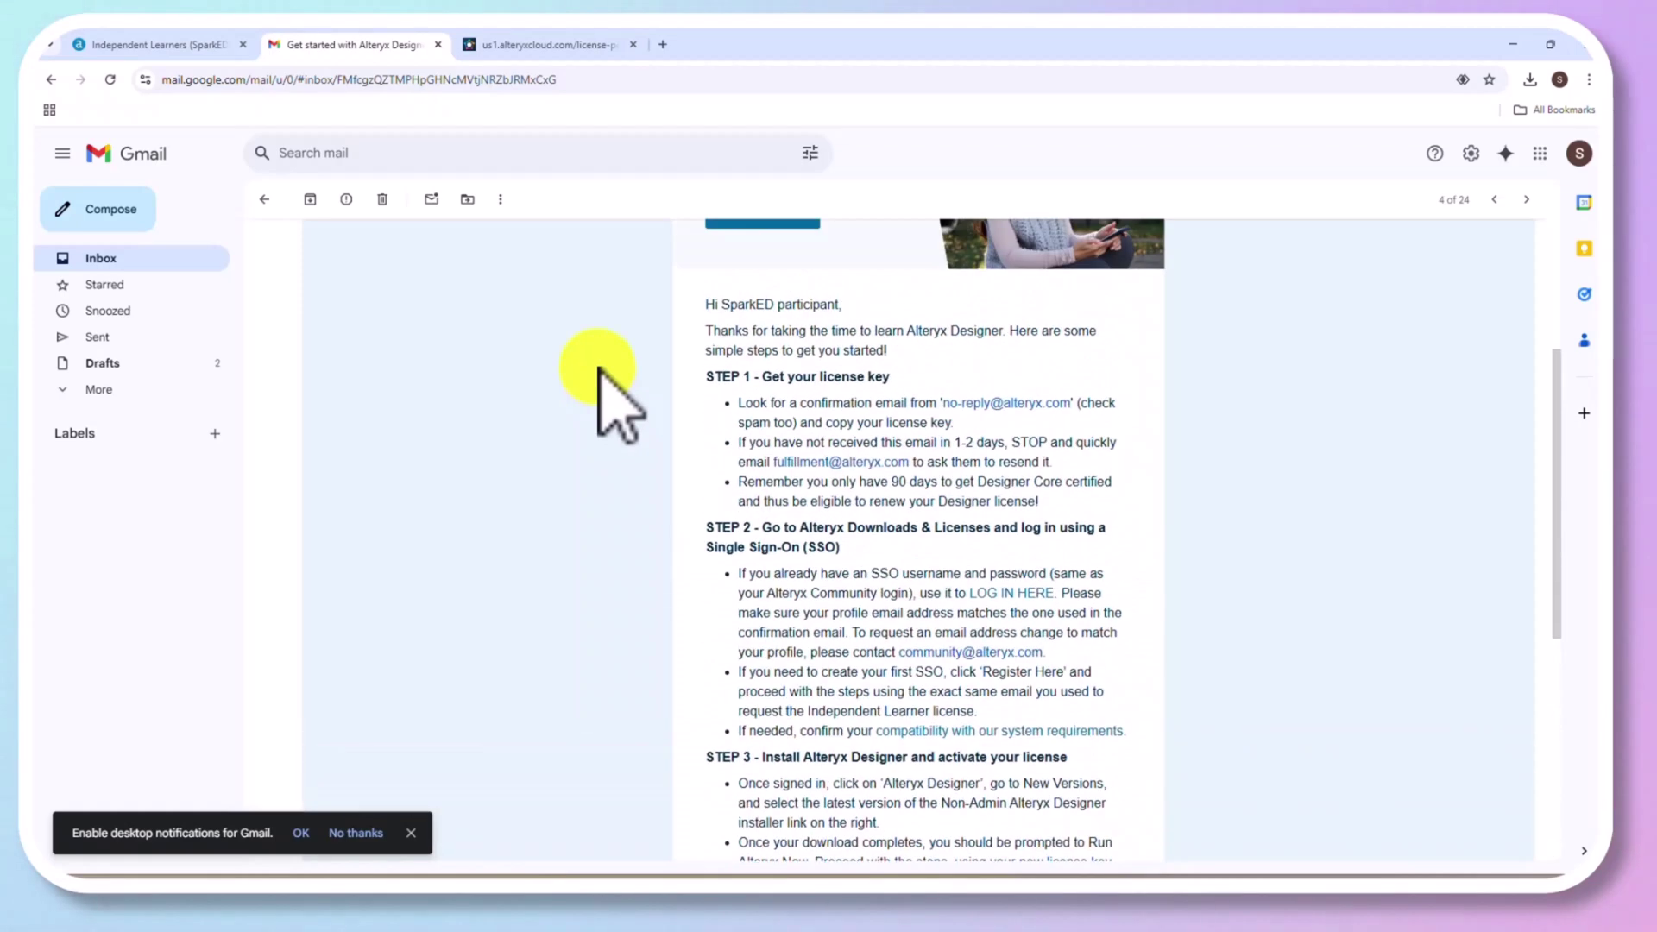
{"action": "scroll", "coordinate": [600, 371], "scroll_direction": "up", "scroll_amount": 3}
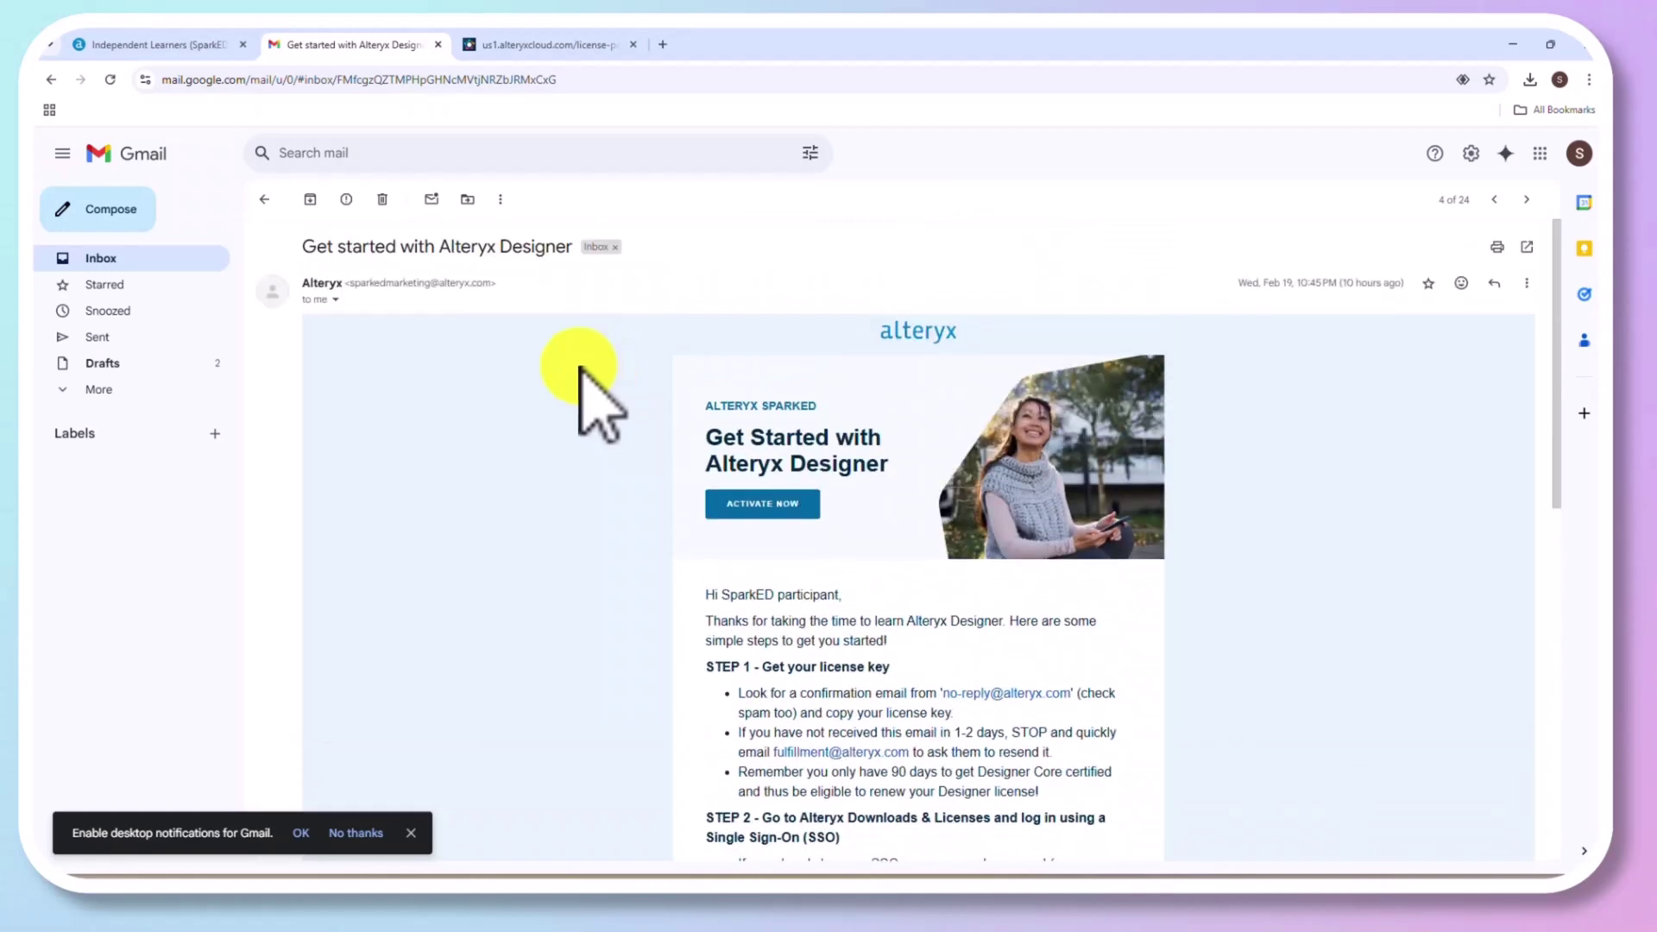
{"action": "left_click", "coordinate": [271, 203]}
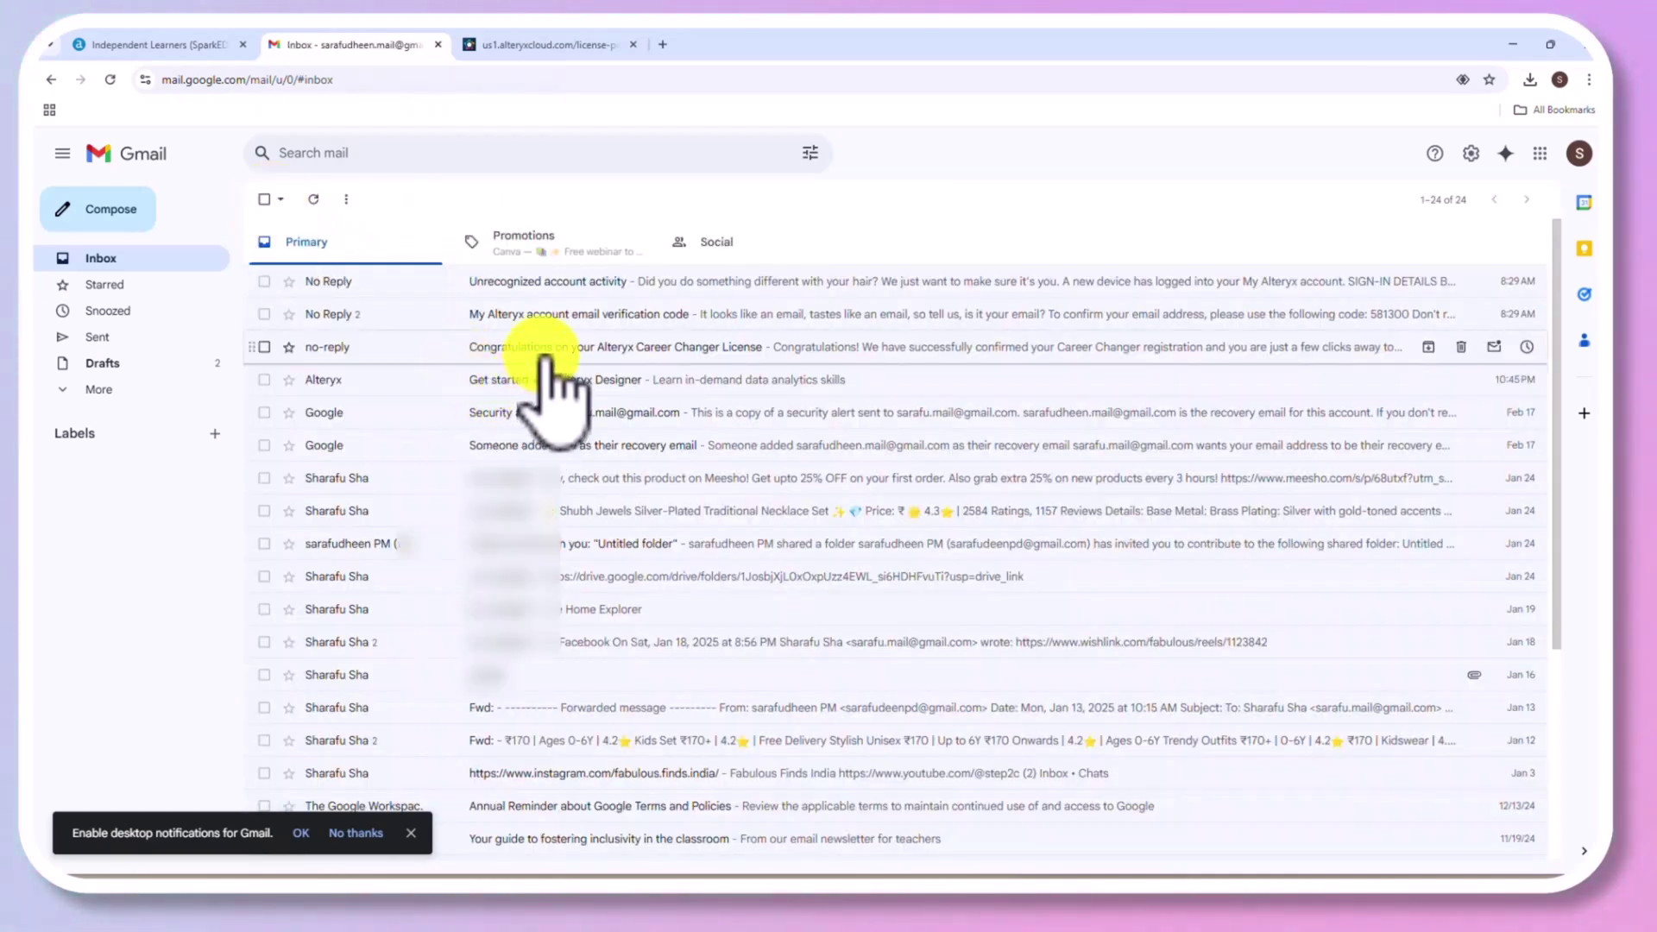
Step: In the Career Changer License email, select the first license key, then return to the inbox
{"action": "left_click", "coordinate": [546, 350]}
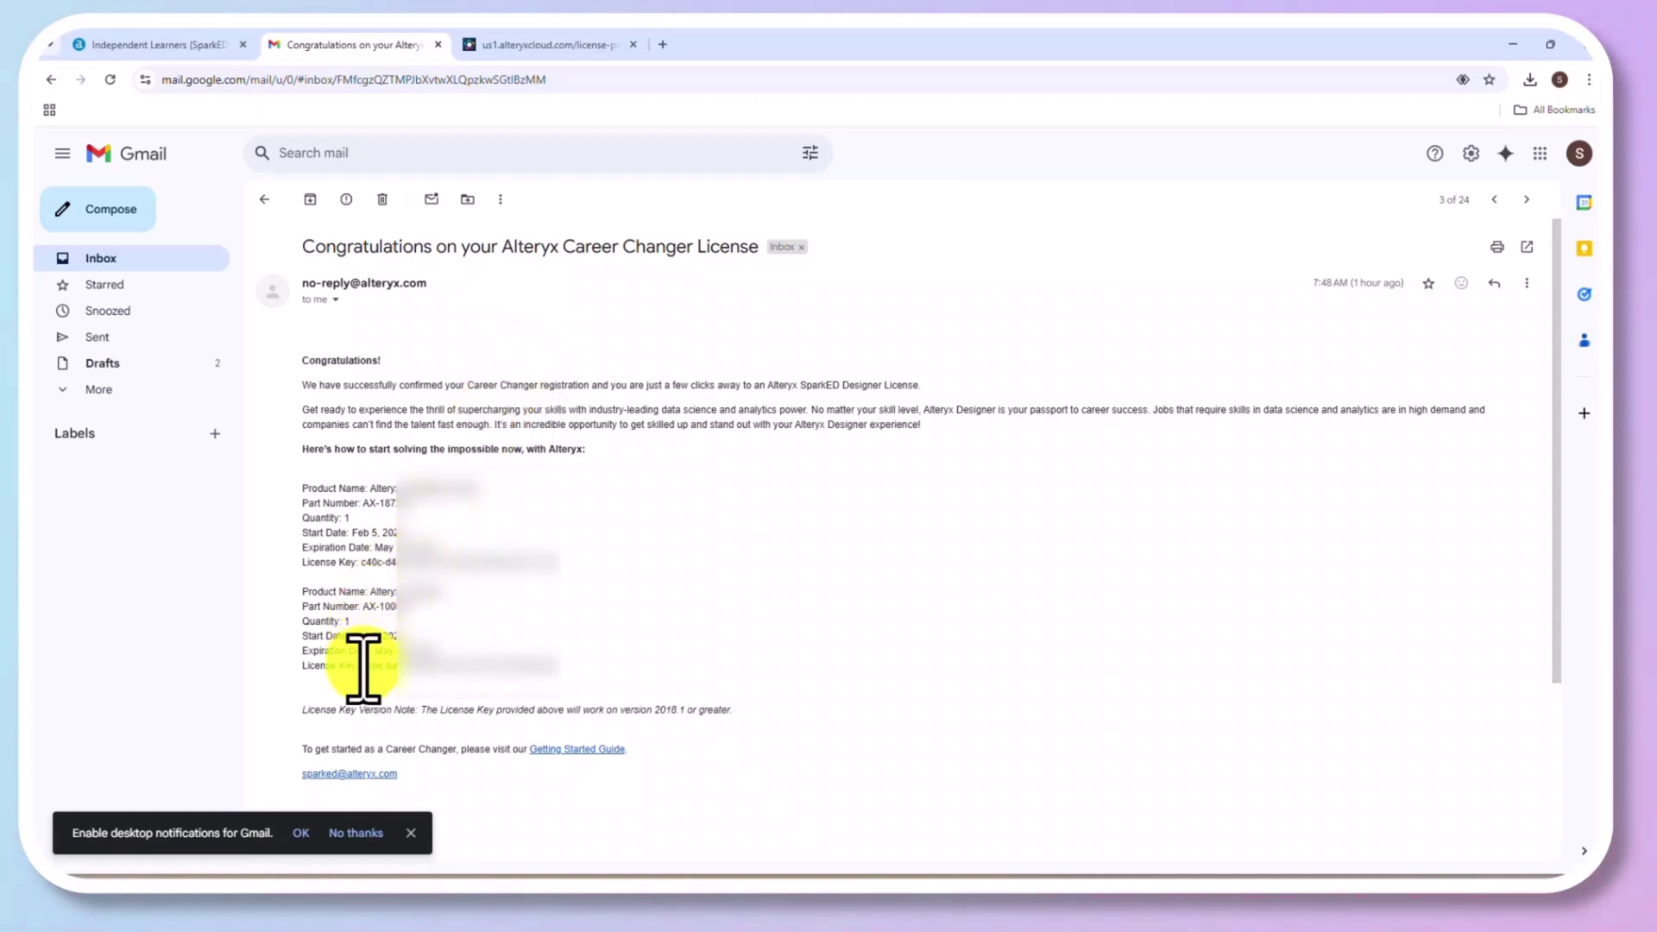
{"action": "left_click_drag", "start_coordinate": [361, 665], "coordinate": [561, 664]}
{"action": "left_click", "coordinate": [500, 652]}
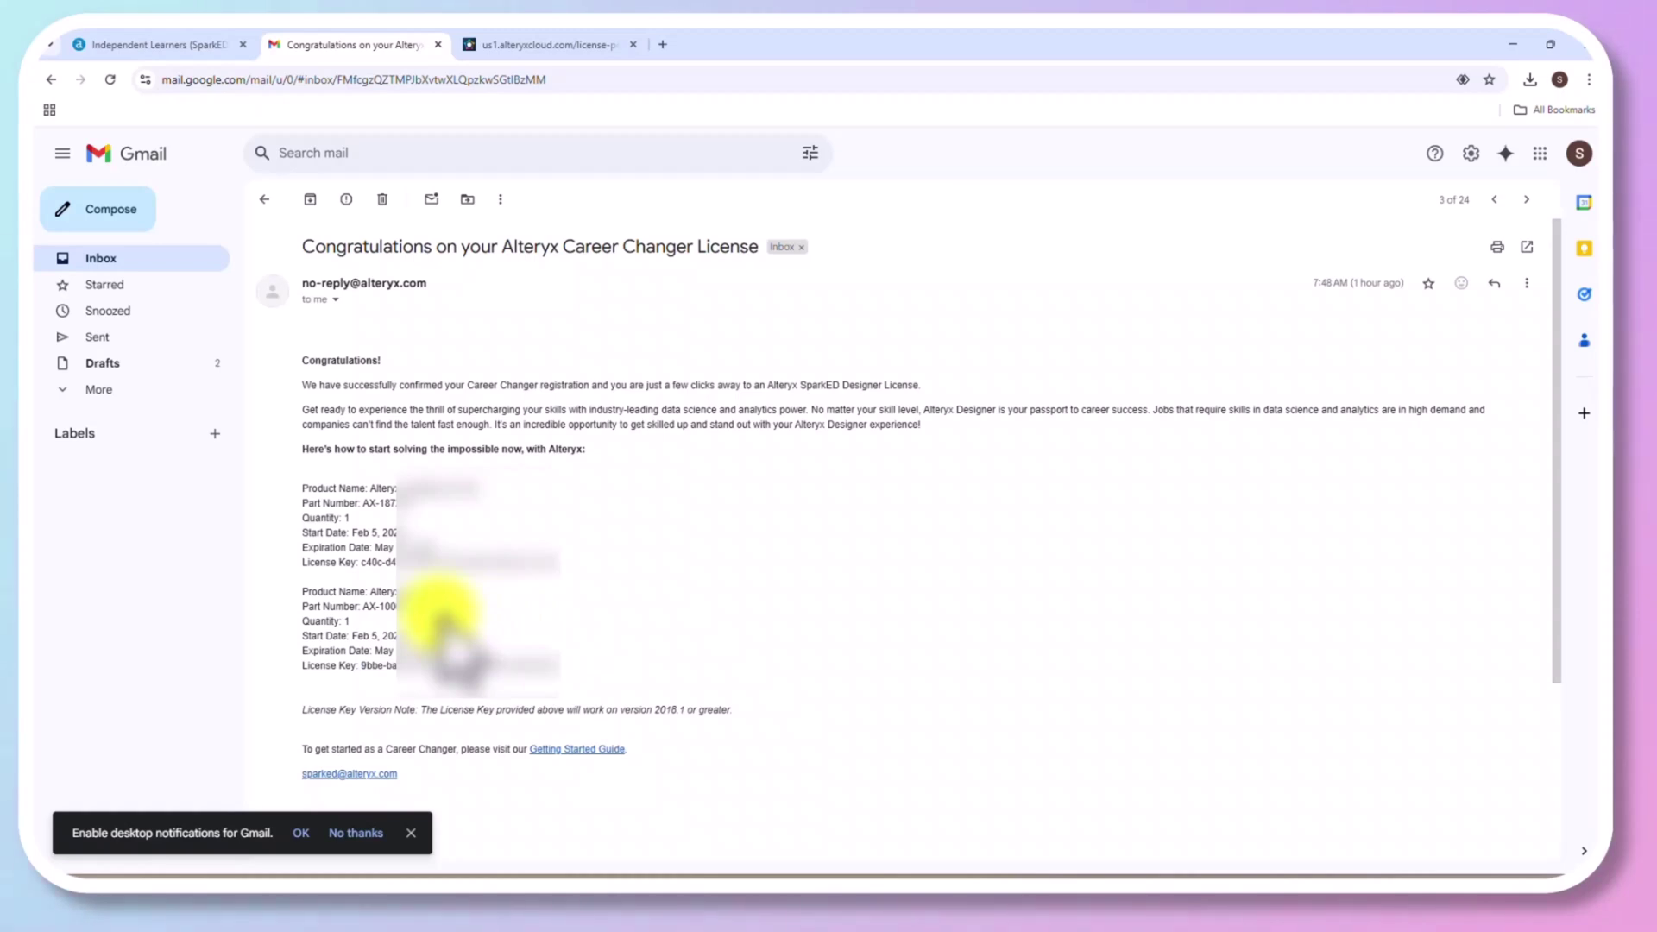
{"action": "left_click_drag", "start_coordinate": [361, 562], "coordinate": [565, 568]}
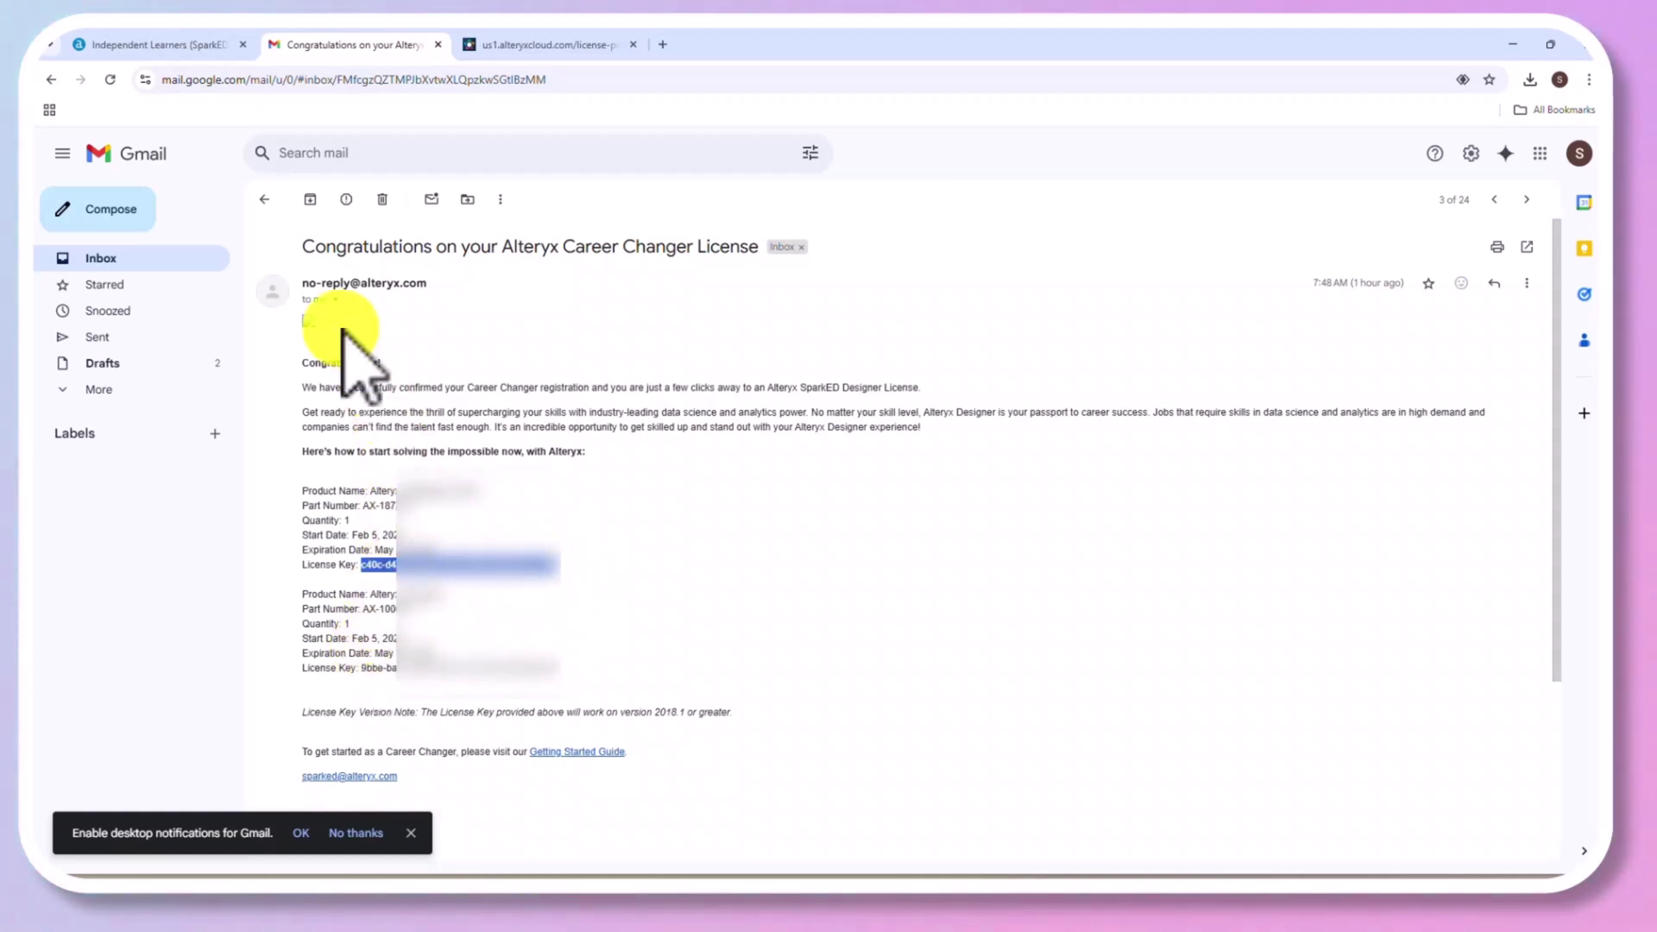
{"action": "left_click", "coordinate": [264, 200]}
Step: Follow the email's activation link to the MyAlteryx registration page, then switch back to Gmail
{"action": "left_click", "coordinate": [552, 380]}
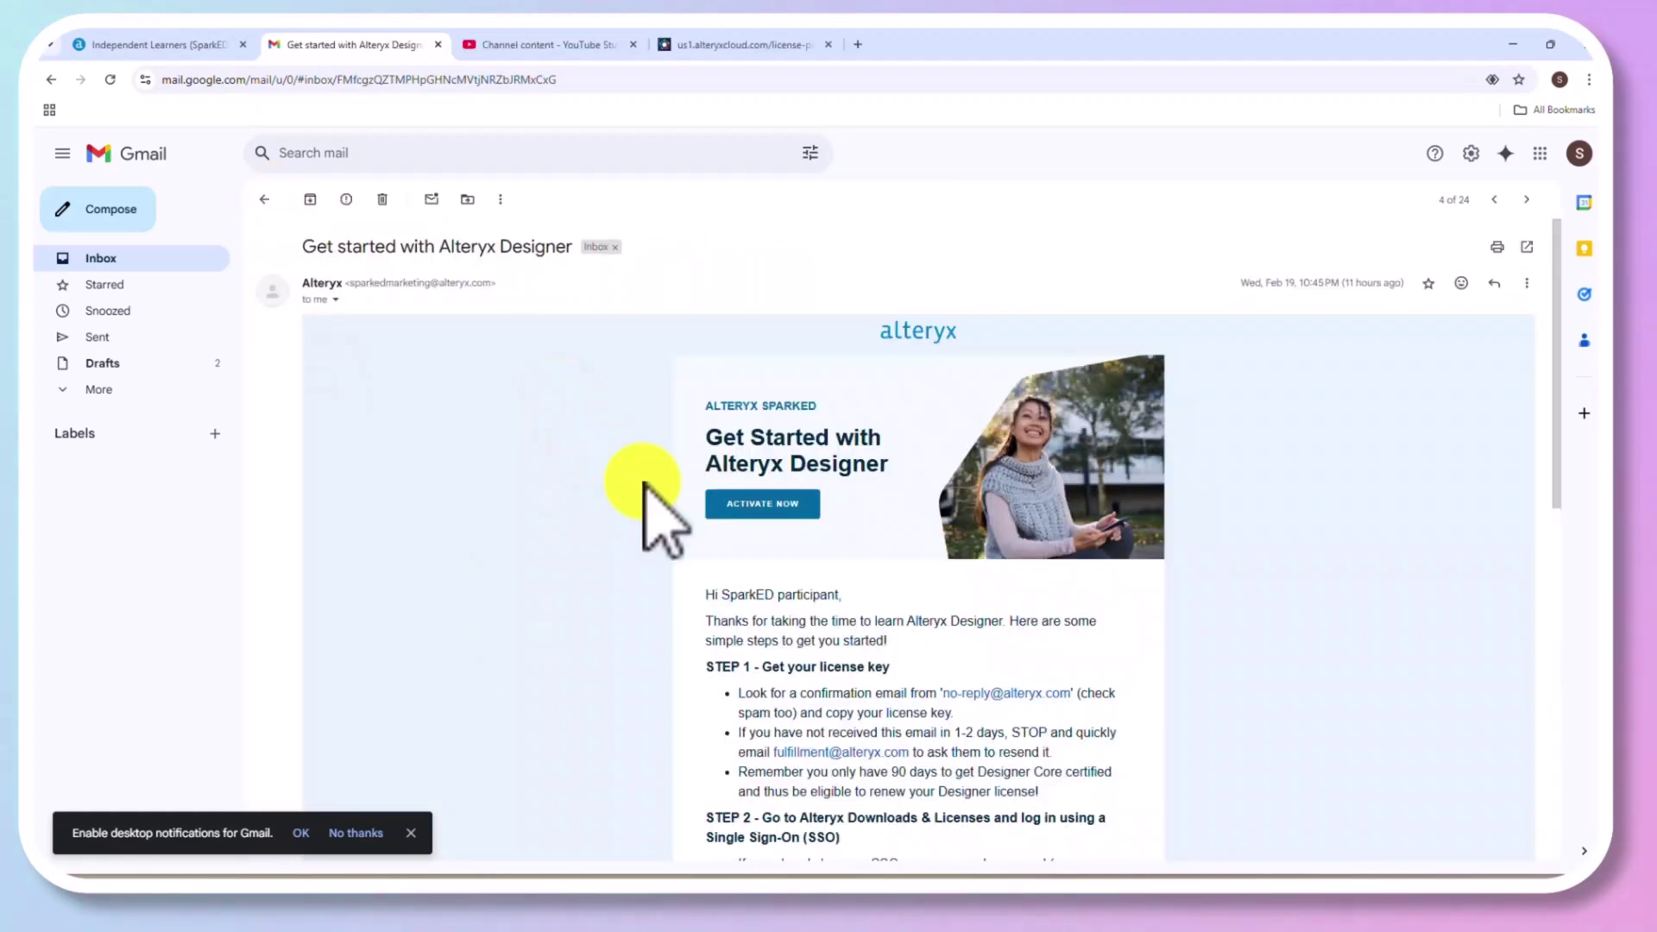
{"action": "left_click", "coordinate": [764, 505]}
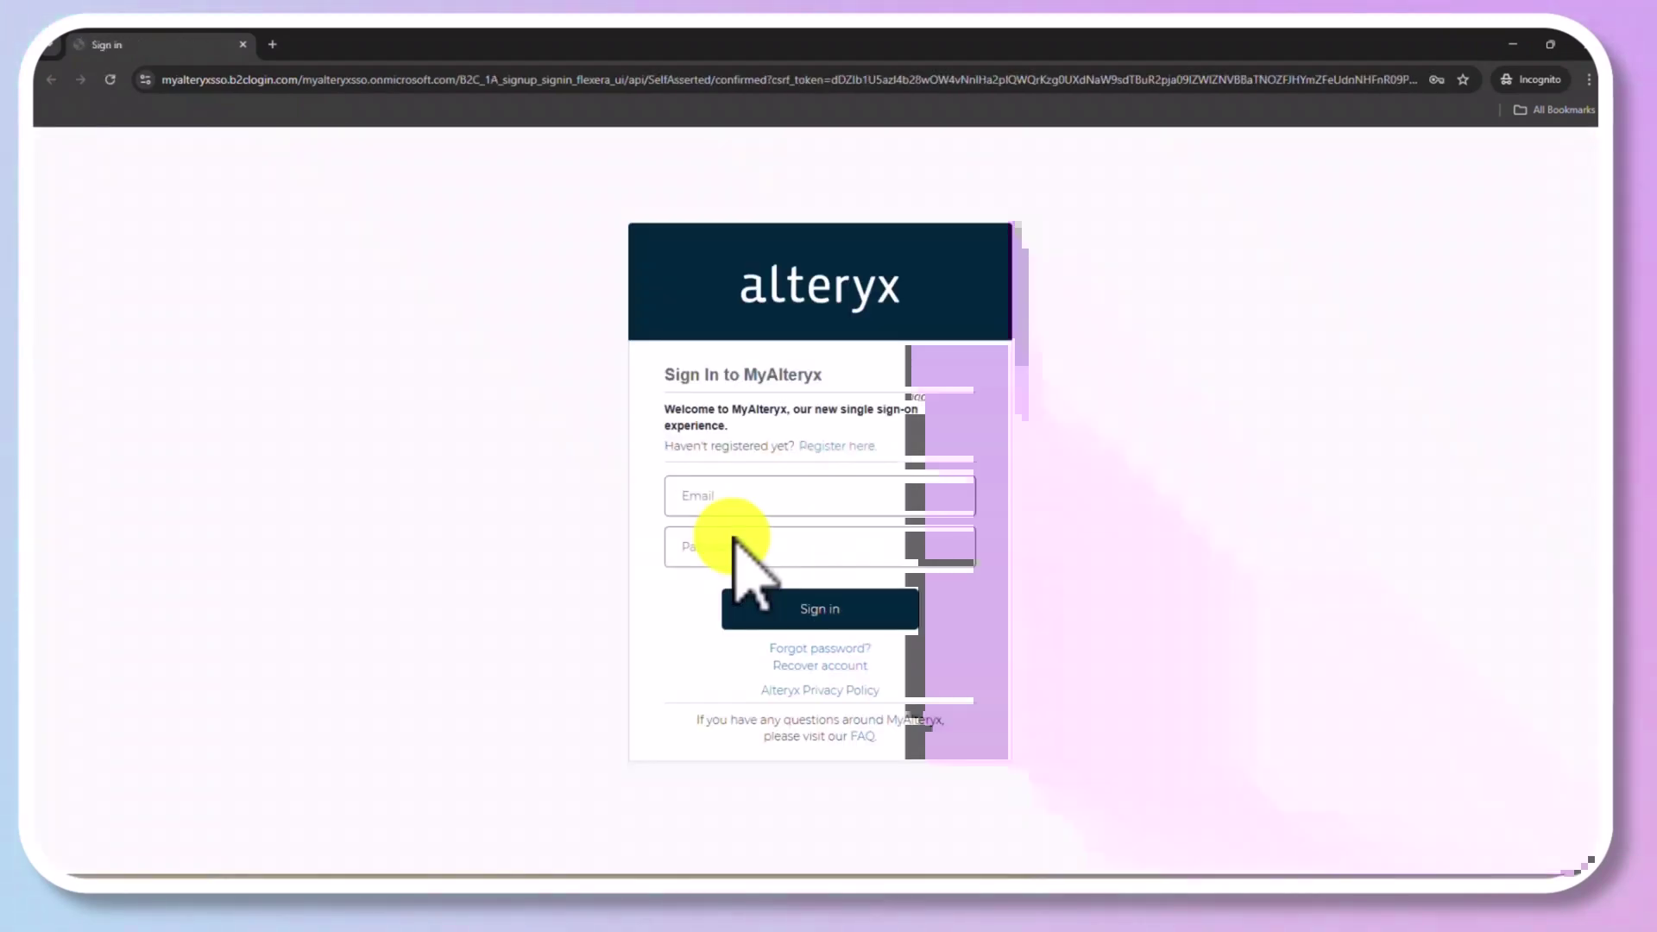
{"action": "left_click", "coordinate": [847, 447]}
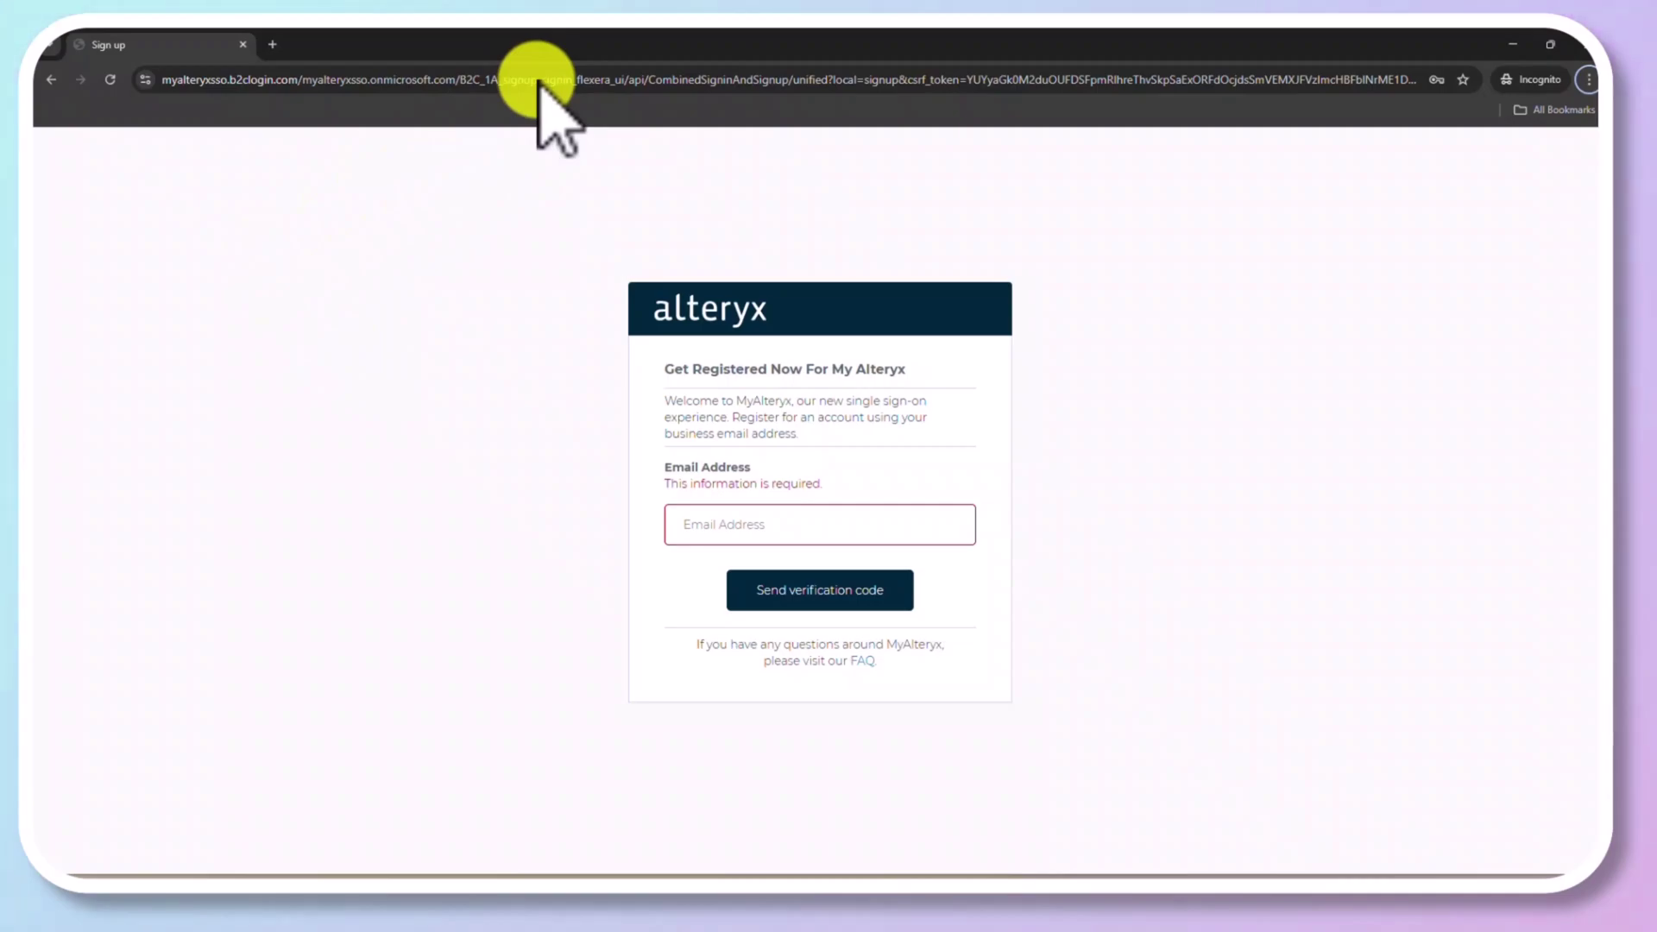
{"action": "key", "text": "alt+Tab"}
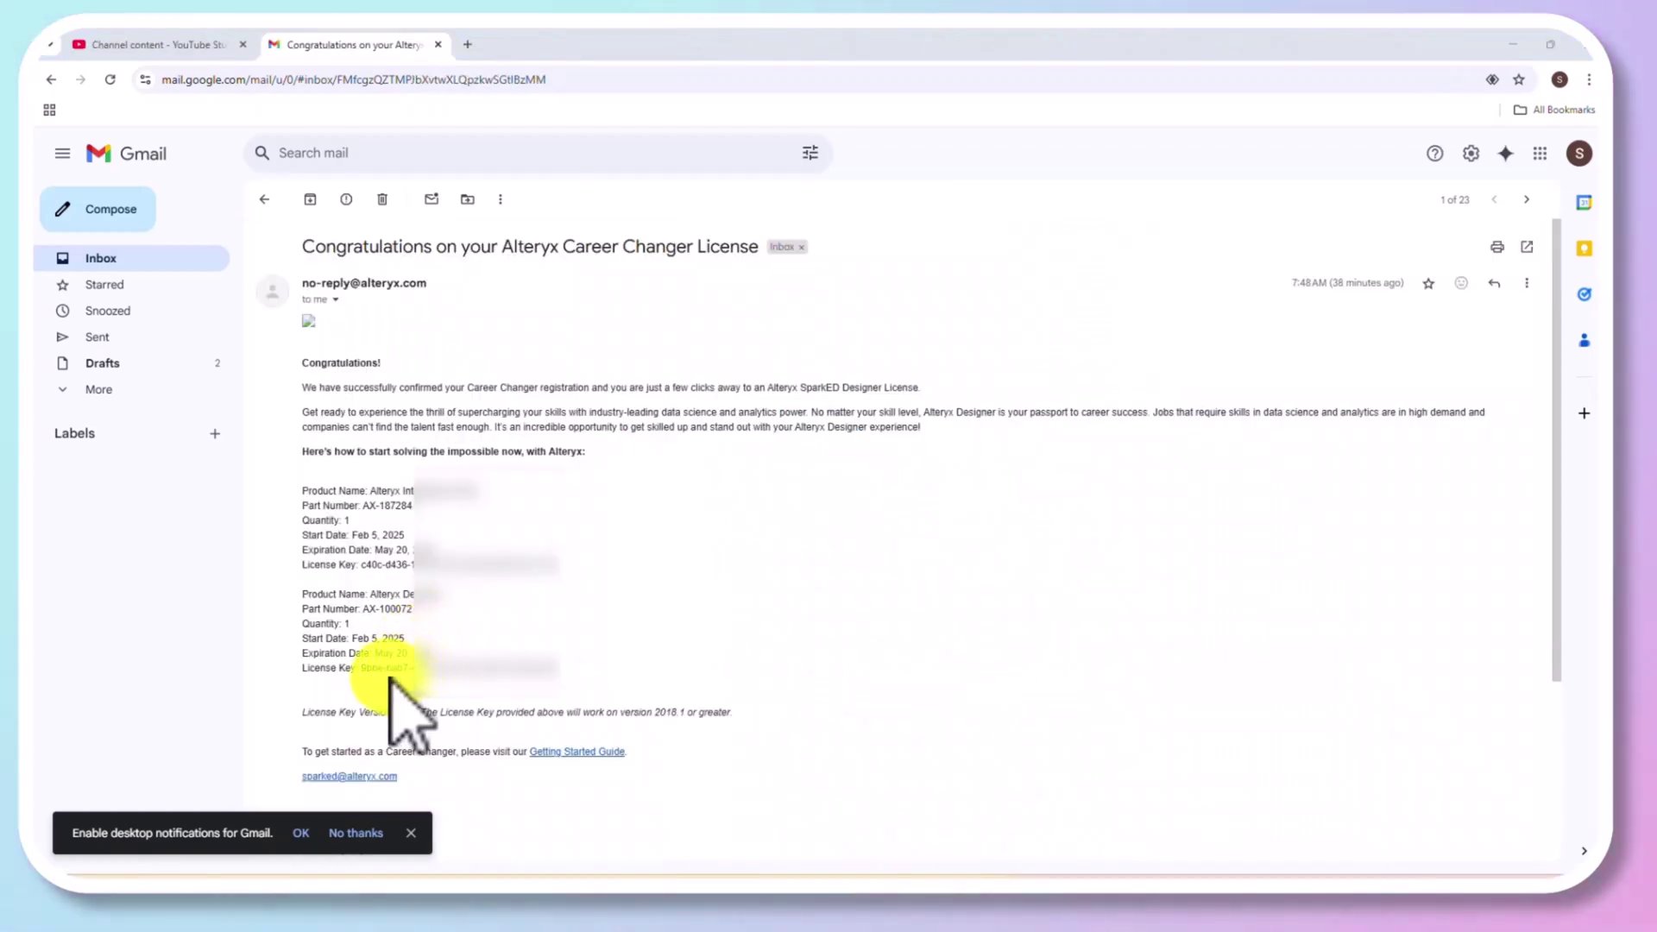
Step: Copy the Alteryx Designer license key and load the Getting Started Guide in a new tab
{"action": "left_click_drag", "start_coordinate": [360, 669], "coordinate": [544, 665]}
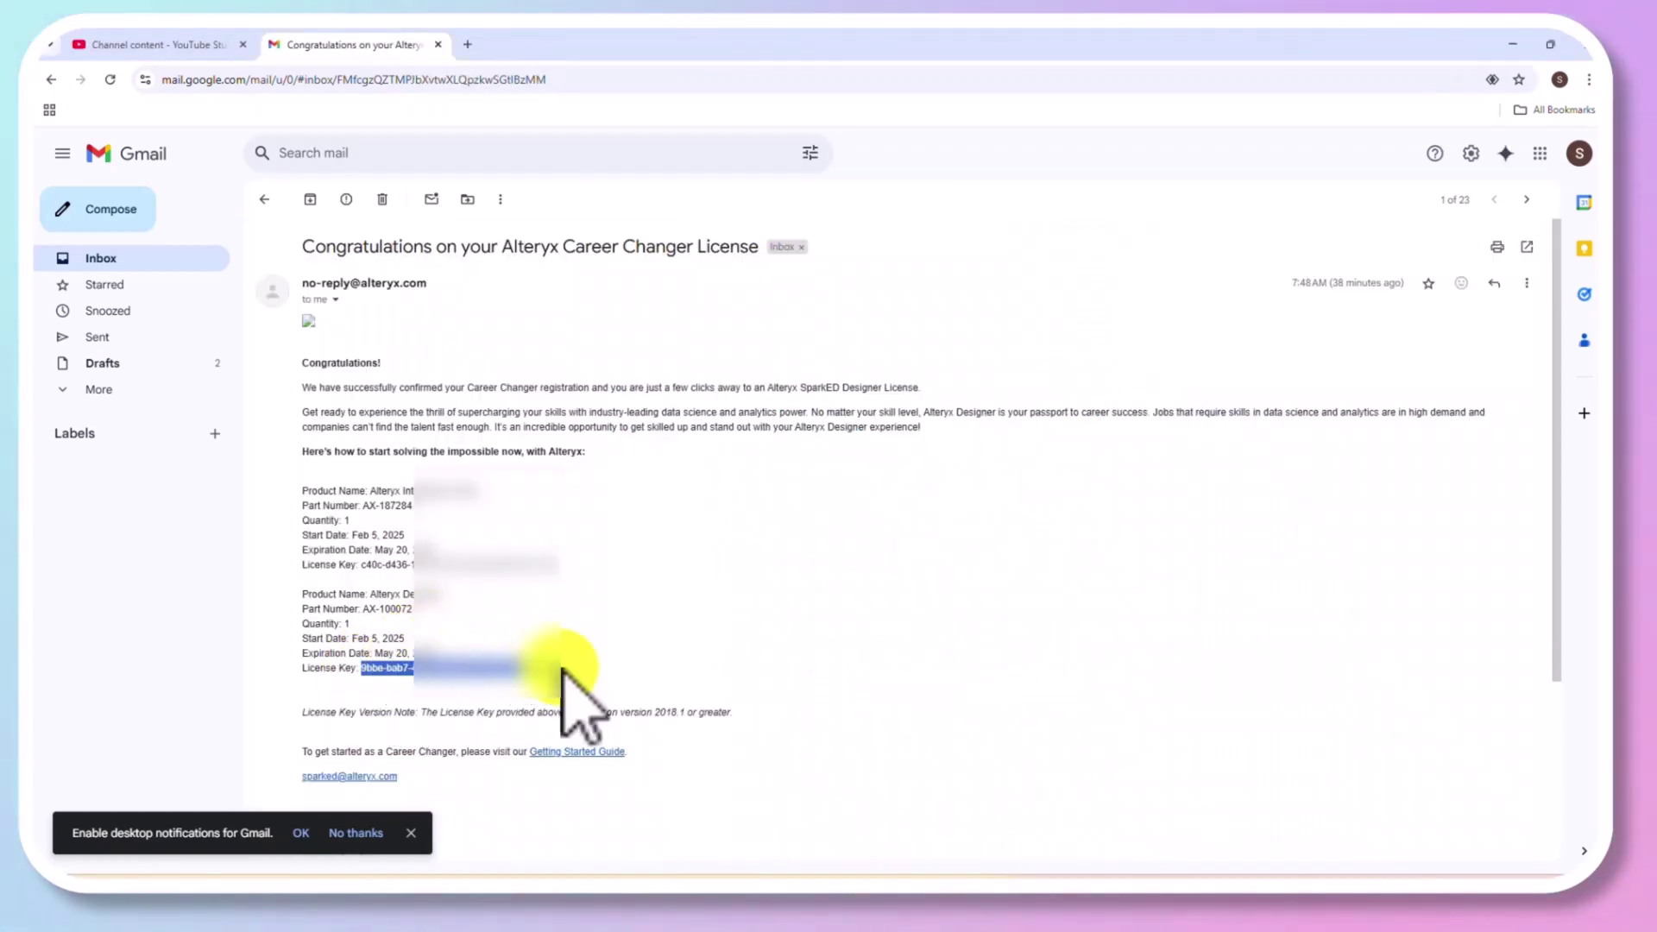
{"action": "right_click", "coordinate": [572, 677]}
{"action": "left_click", "coordinate": [573, 688]}
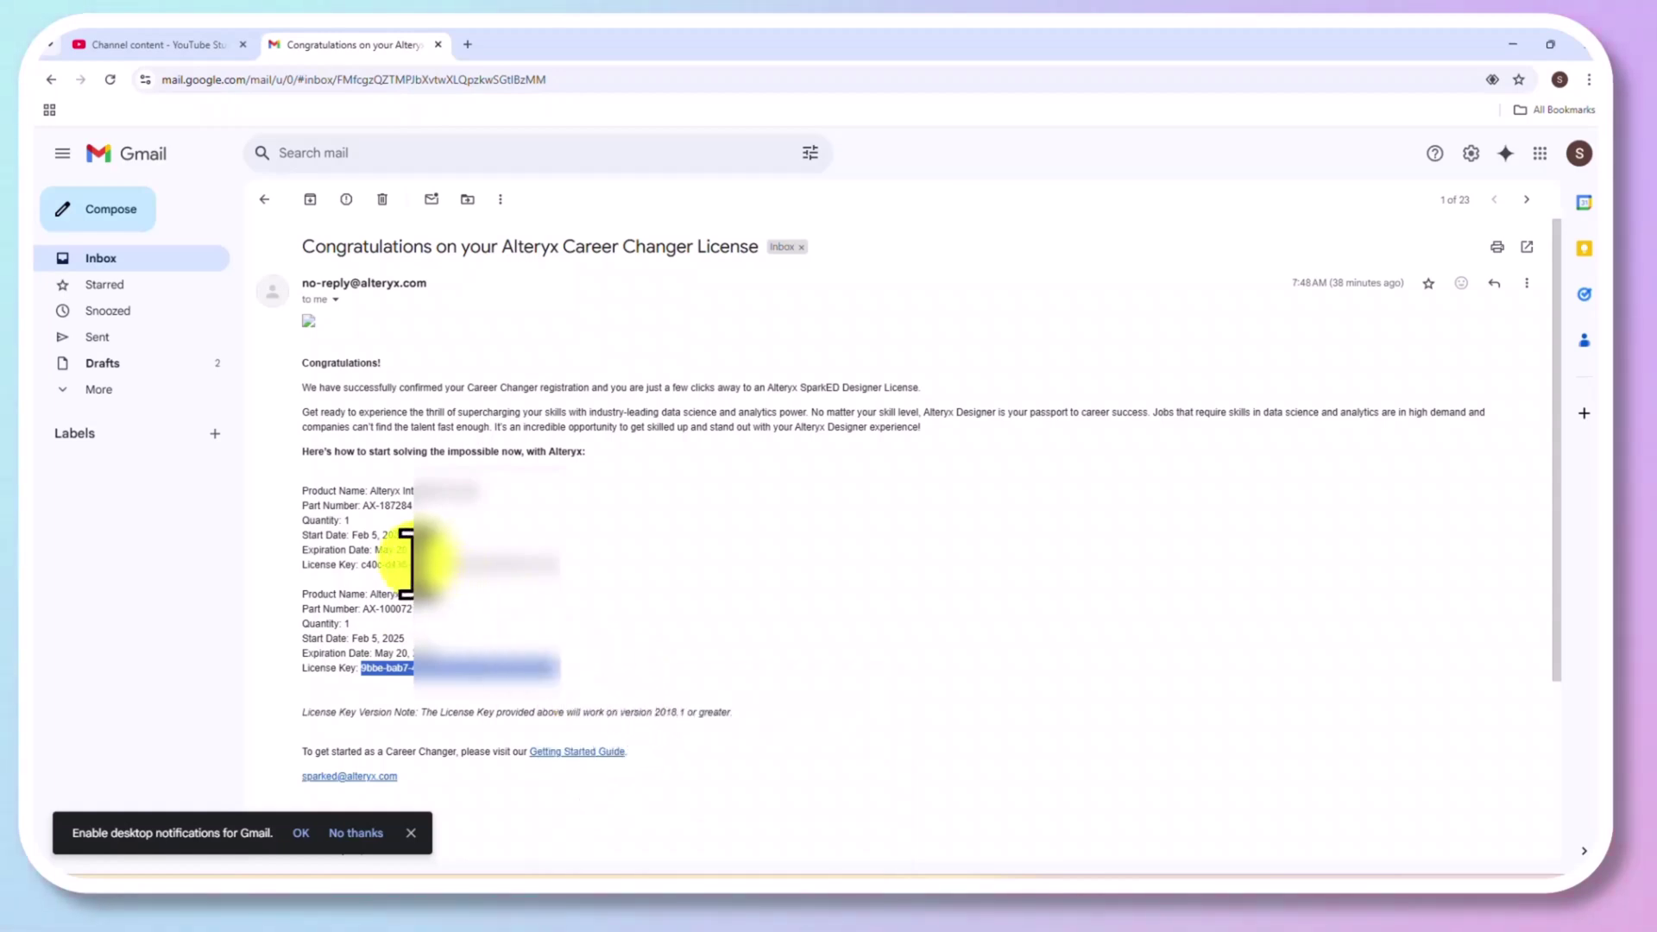
{"action": "right_click", "coordinate": [595, 756]}
{"action": "left_click", "coordinate": [636, 589]}
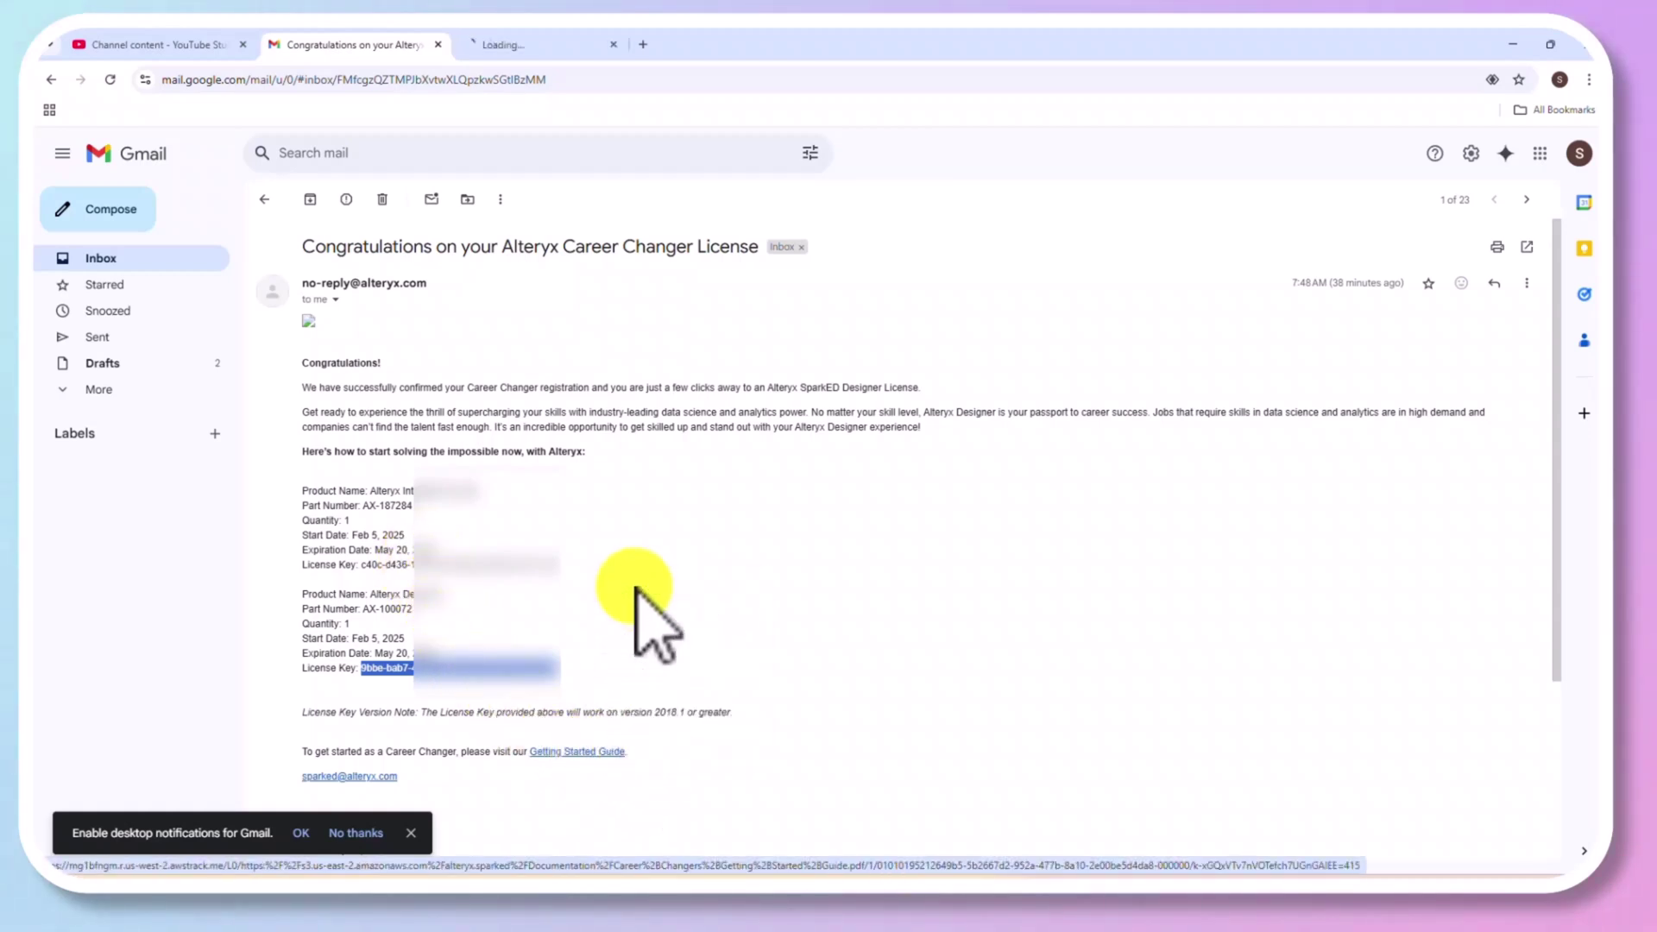
Step: In the Getting Started Guide PDF, follow the Install Alteryx Designer 'Here' link to MyAlteryx sign-in
{"action": "left_click", "coordinate": [531, 50]}
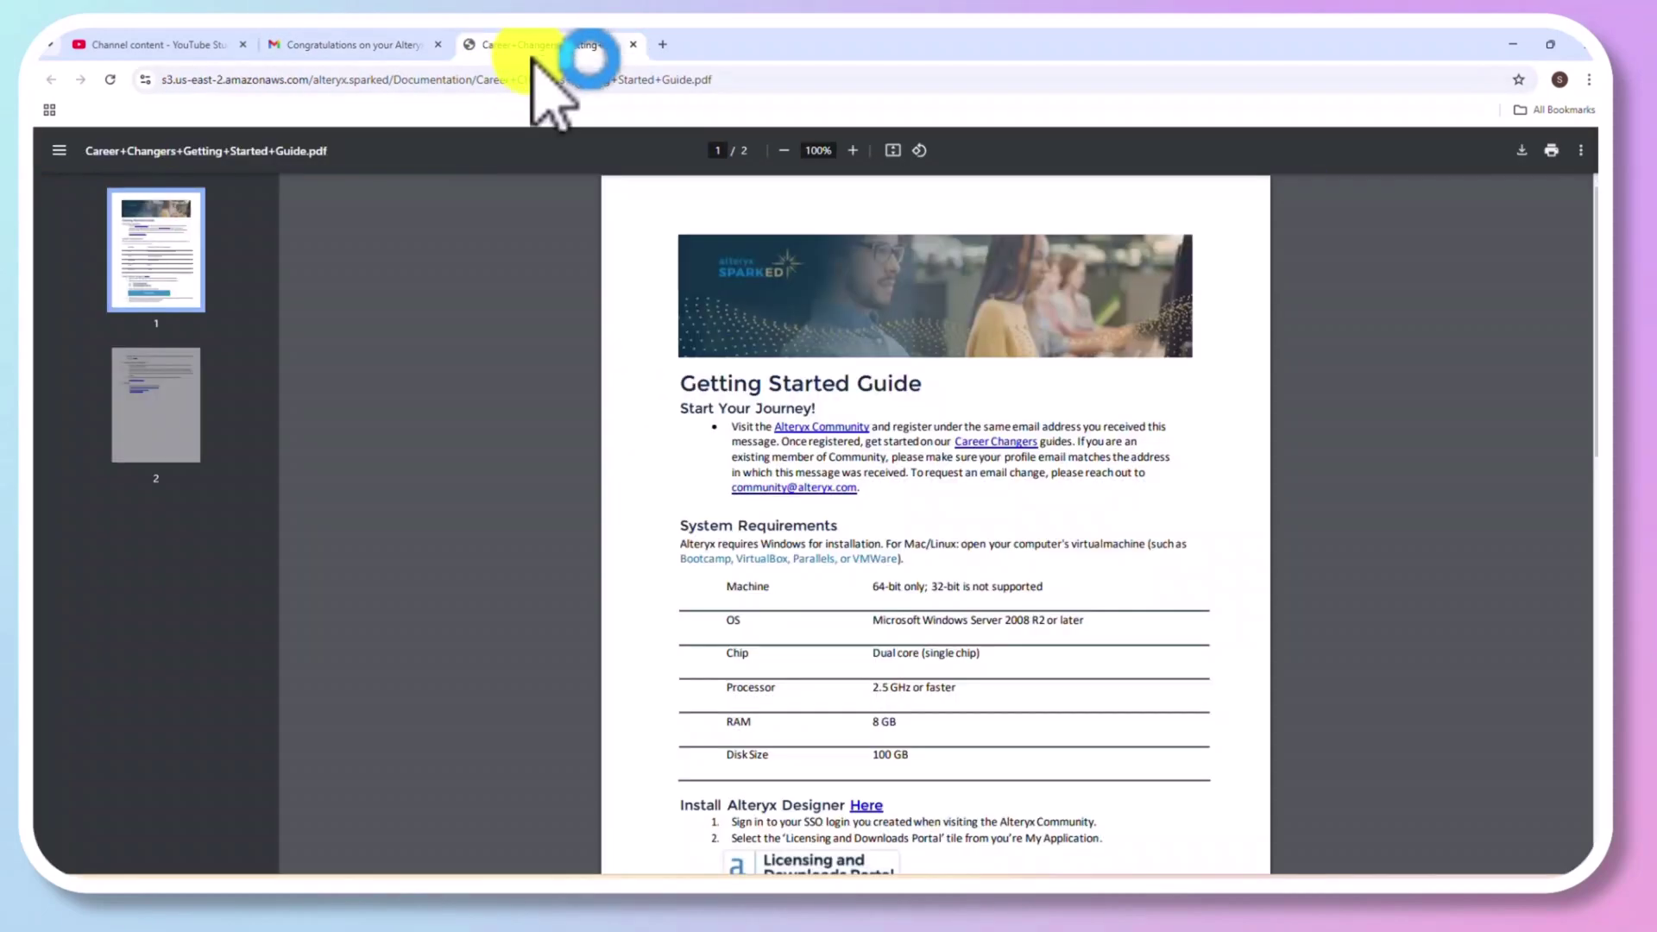
{"action": "scroll", "coordinate": [978, 379], "scroll_direction": "down", "scroll_amount": 4}
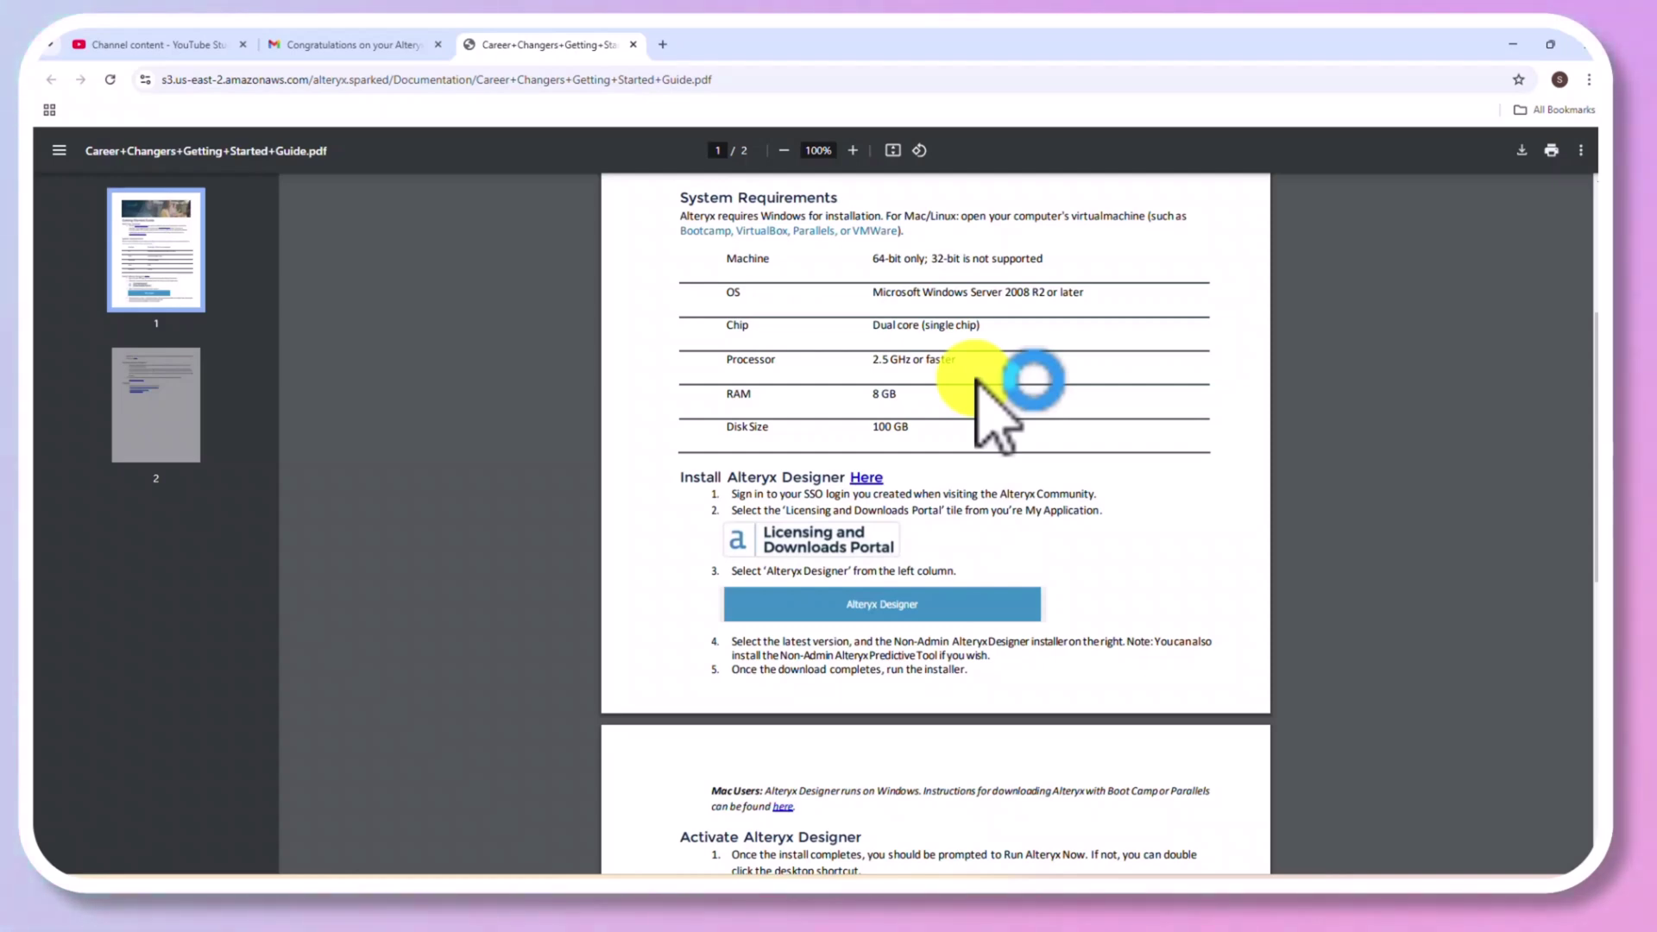
{"action": "scroll", "coordinate": [977, 379], "scroll_direction": "down", "scroll_amount": 2}
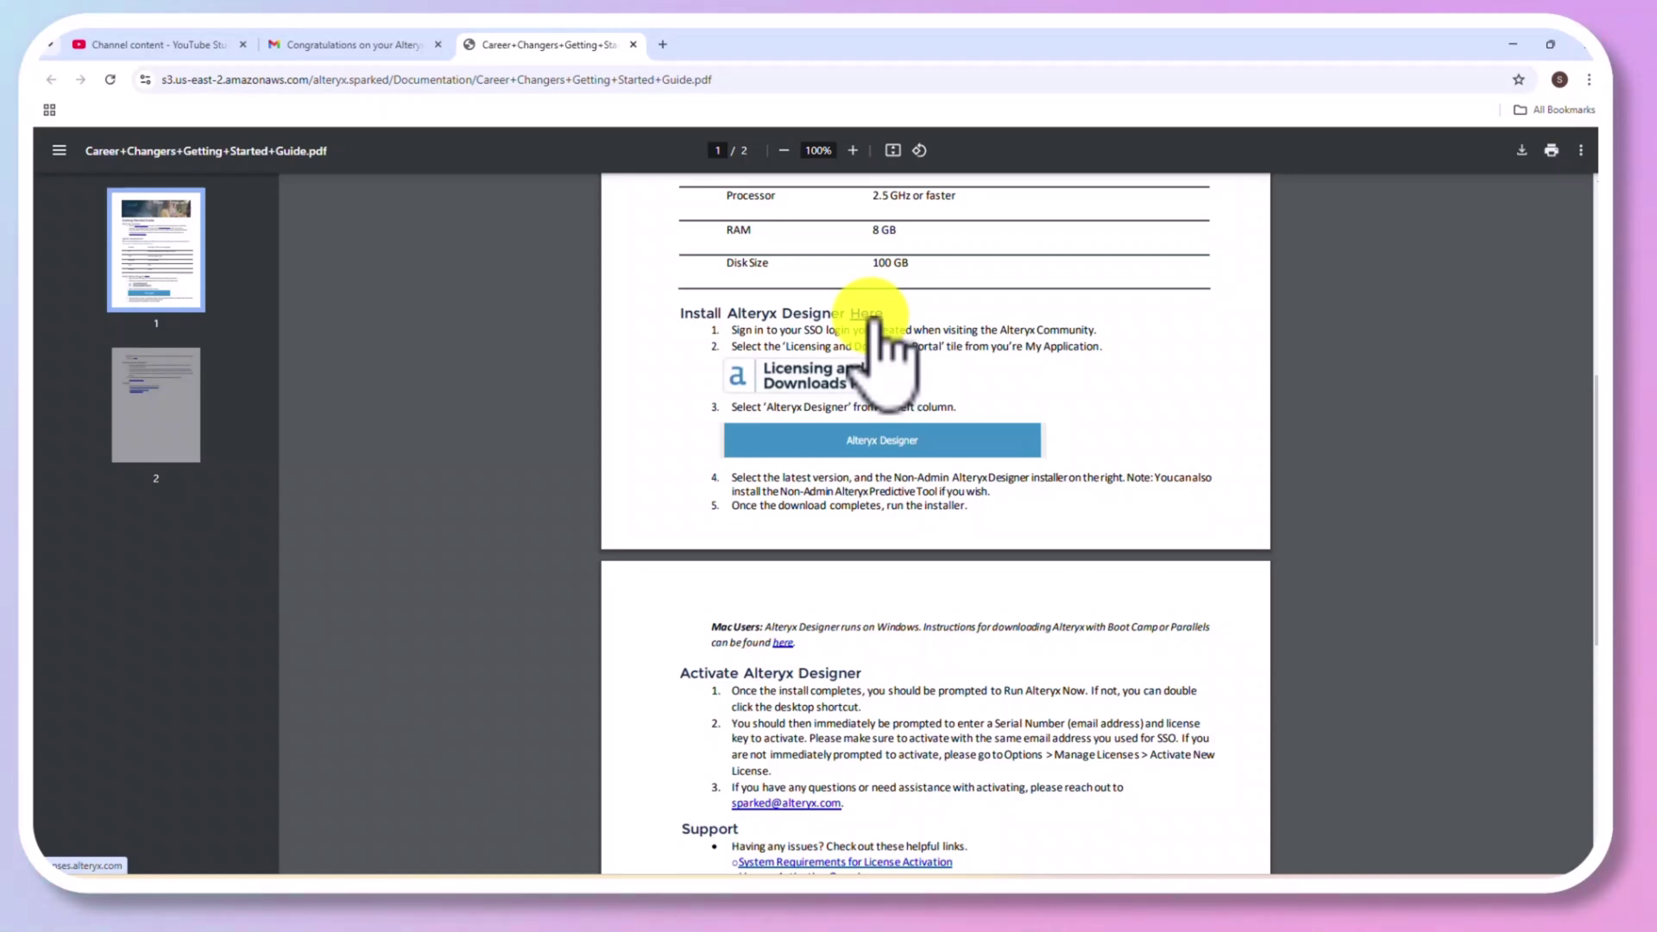
{"action": "left_click", "coordinate": [874, 319]}
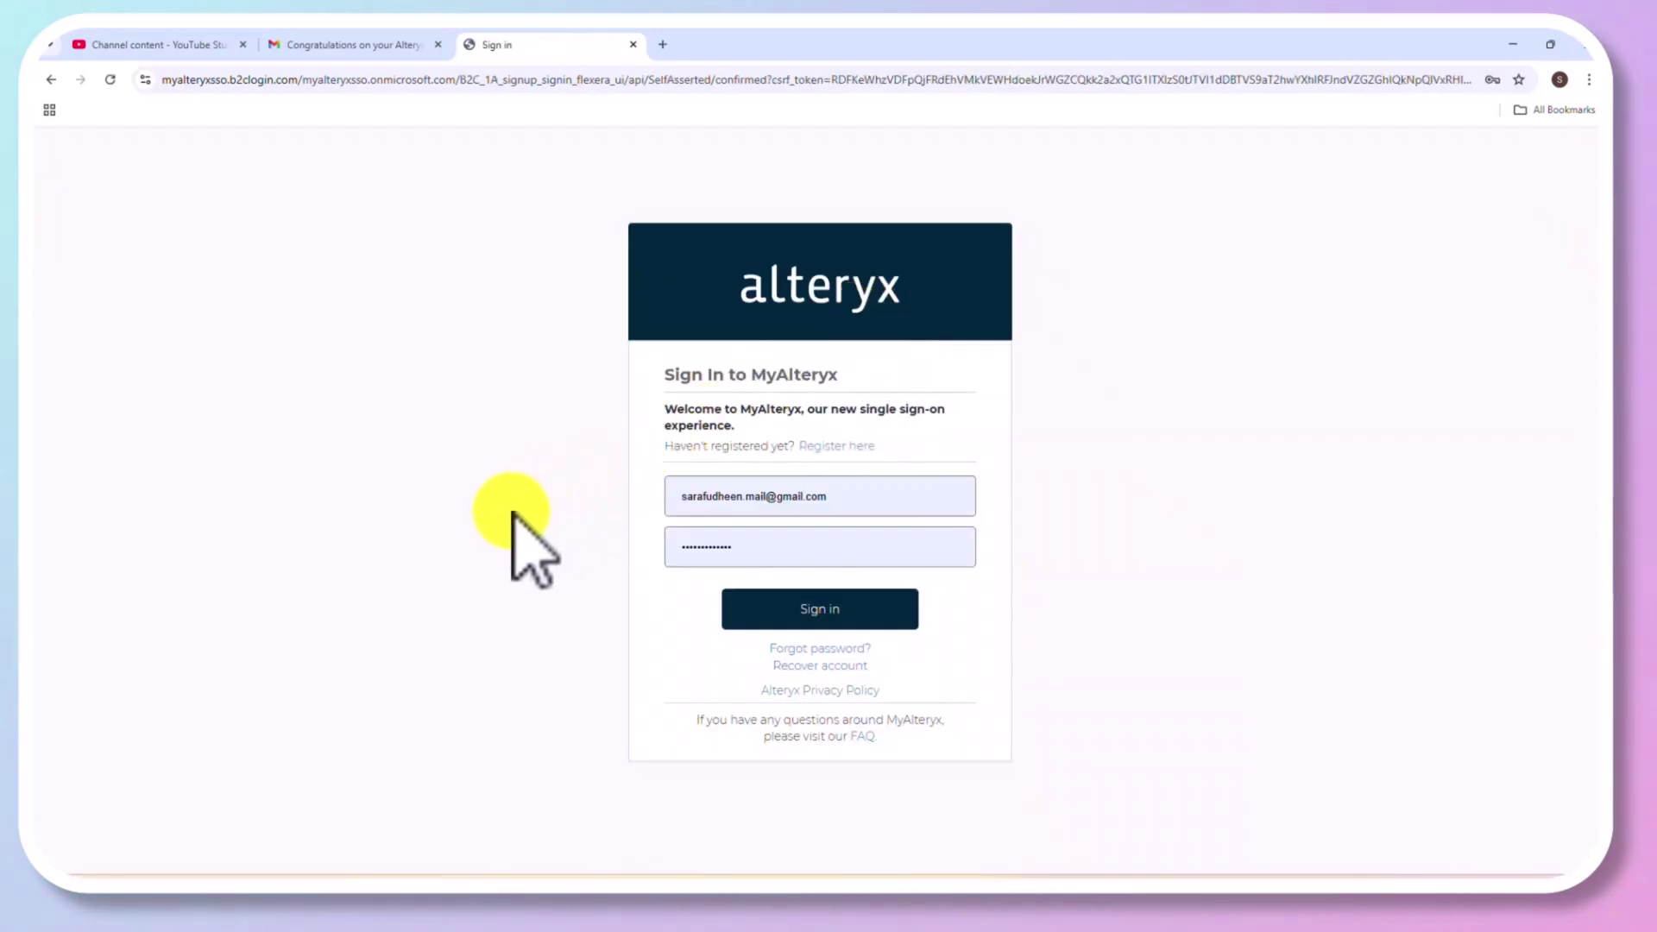
Step: Sign in with the saved credentials and submit the pasted license key with country India and job title Educator
{"action": "left_click", "coordinate": [815, 611]}
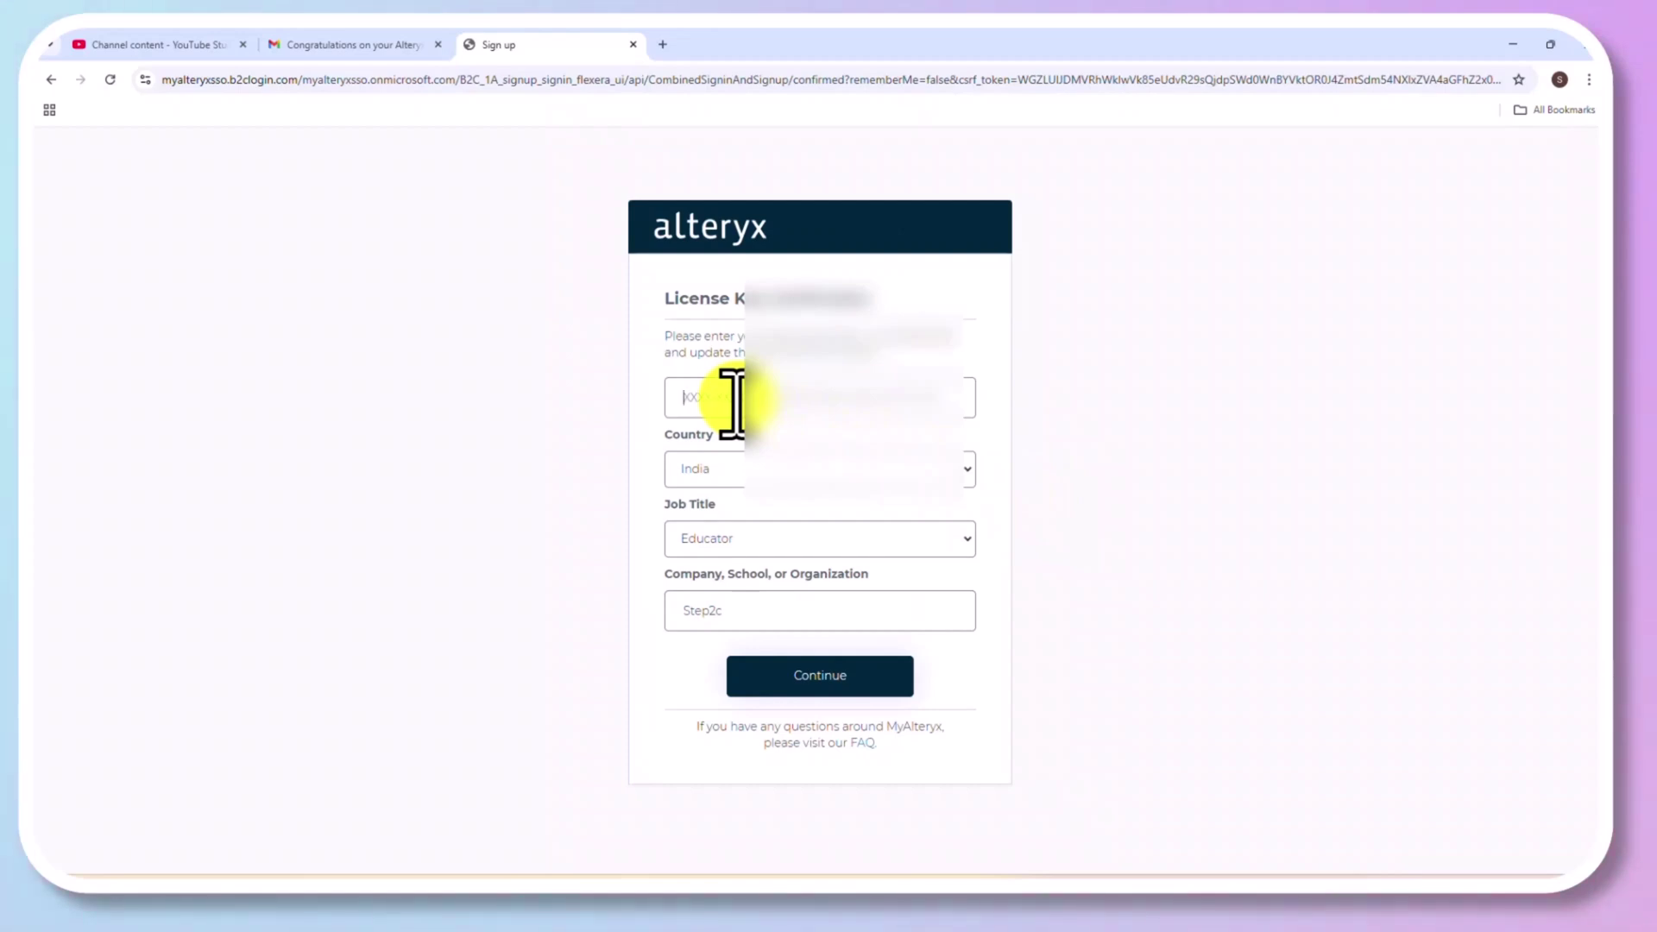
{"action": "key", "text": "ctrl+v"}
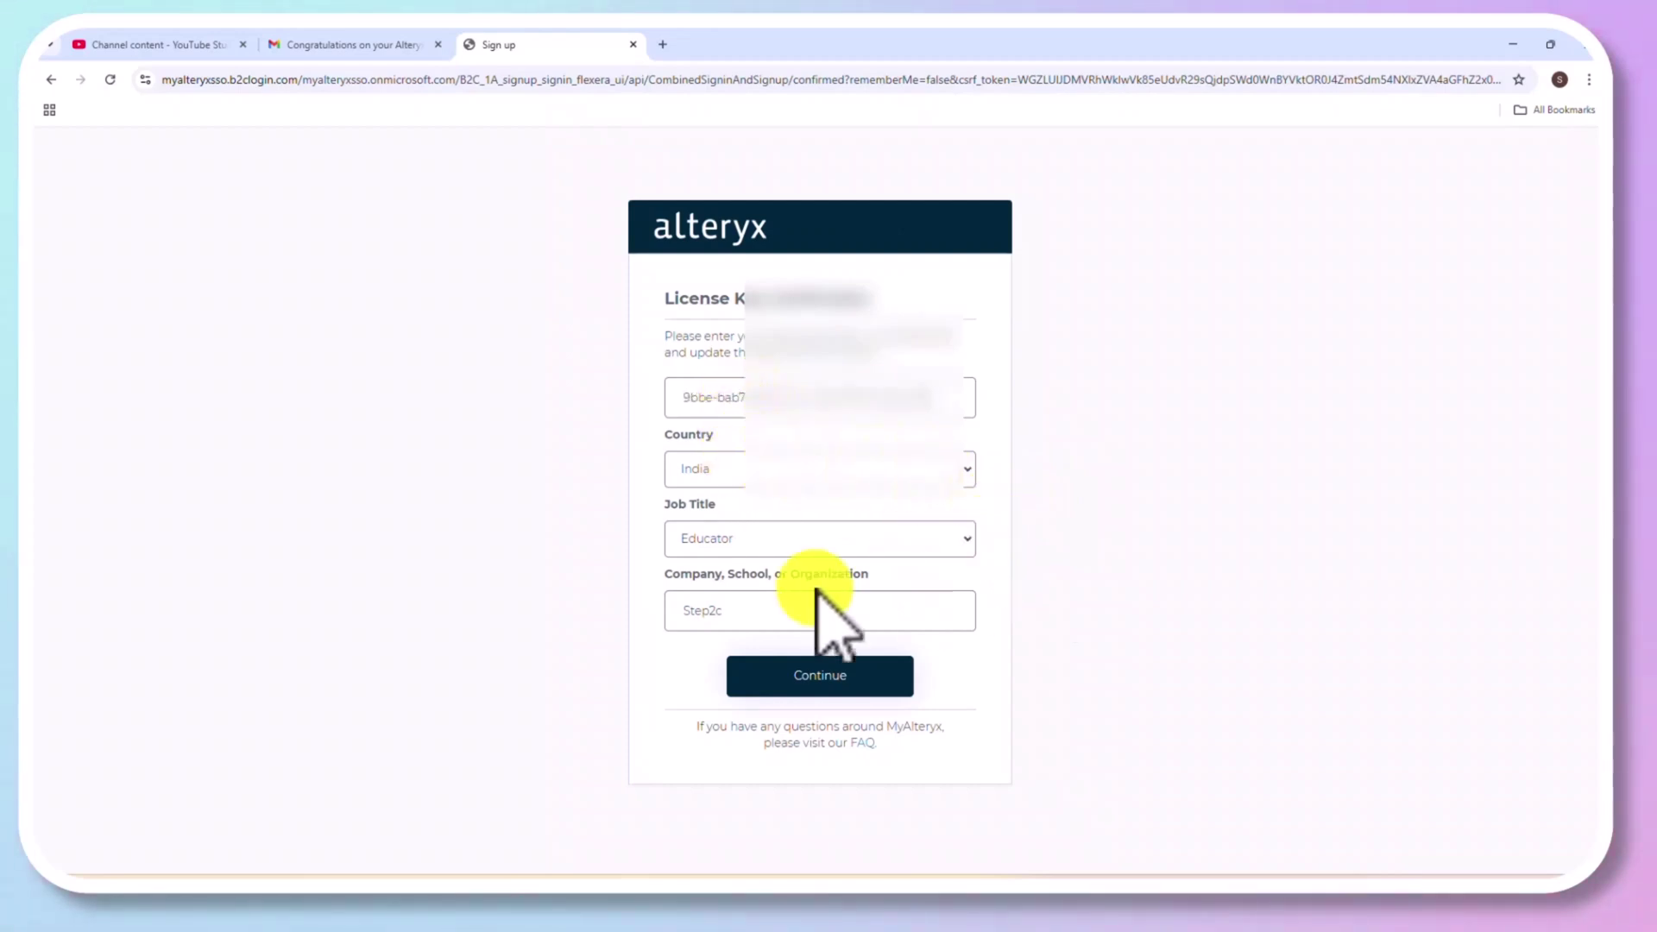
{"action": "left_click", "coordinate": [798, 682]}
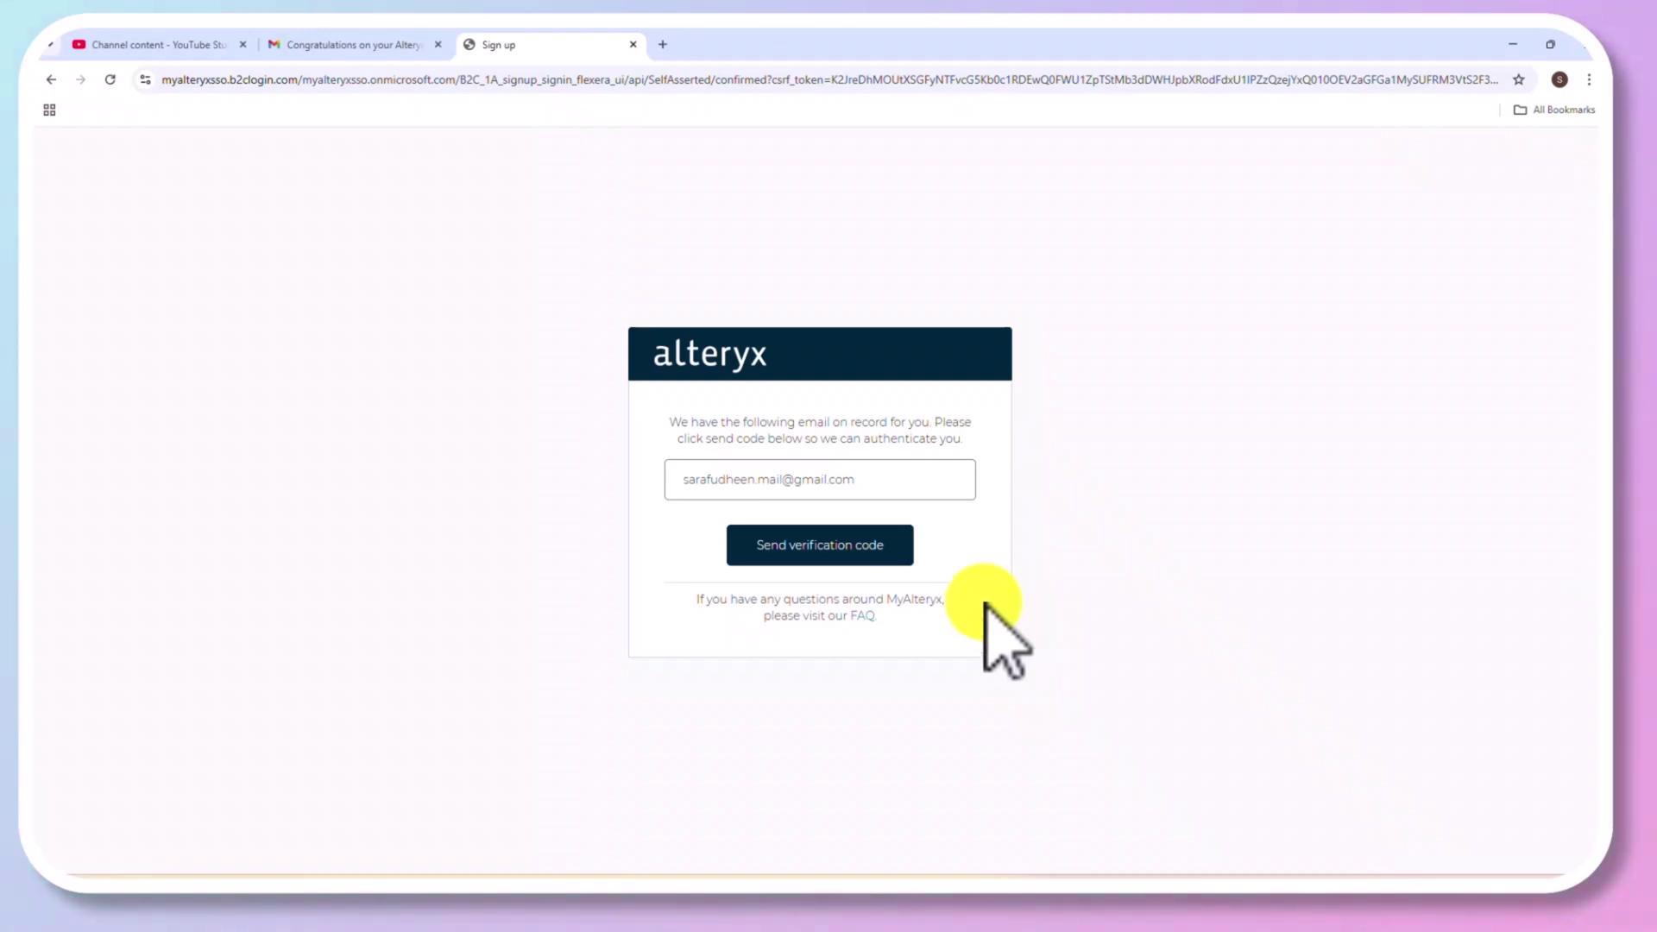
Step: Request a verification code and copy it from the Alteryx email in Gmail
{"action": "left_click", "coordinate": [819, 547]}
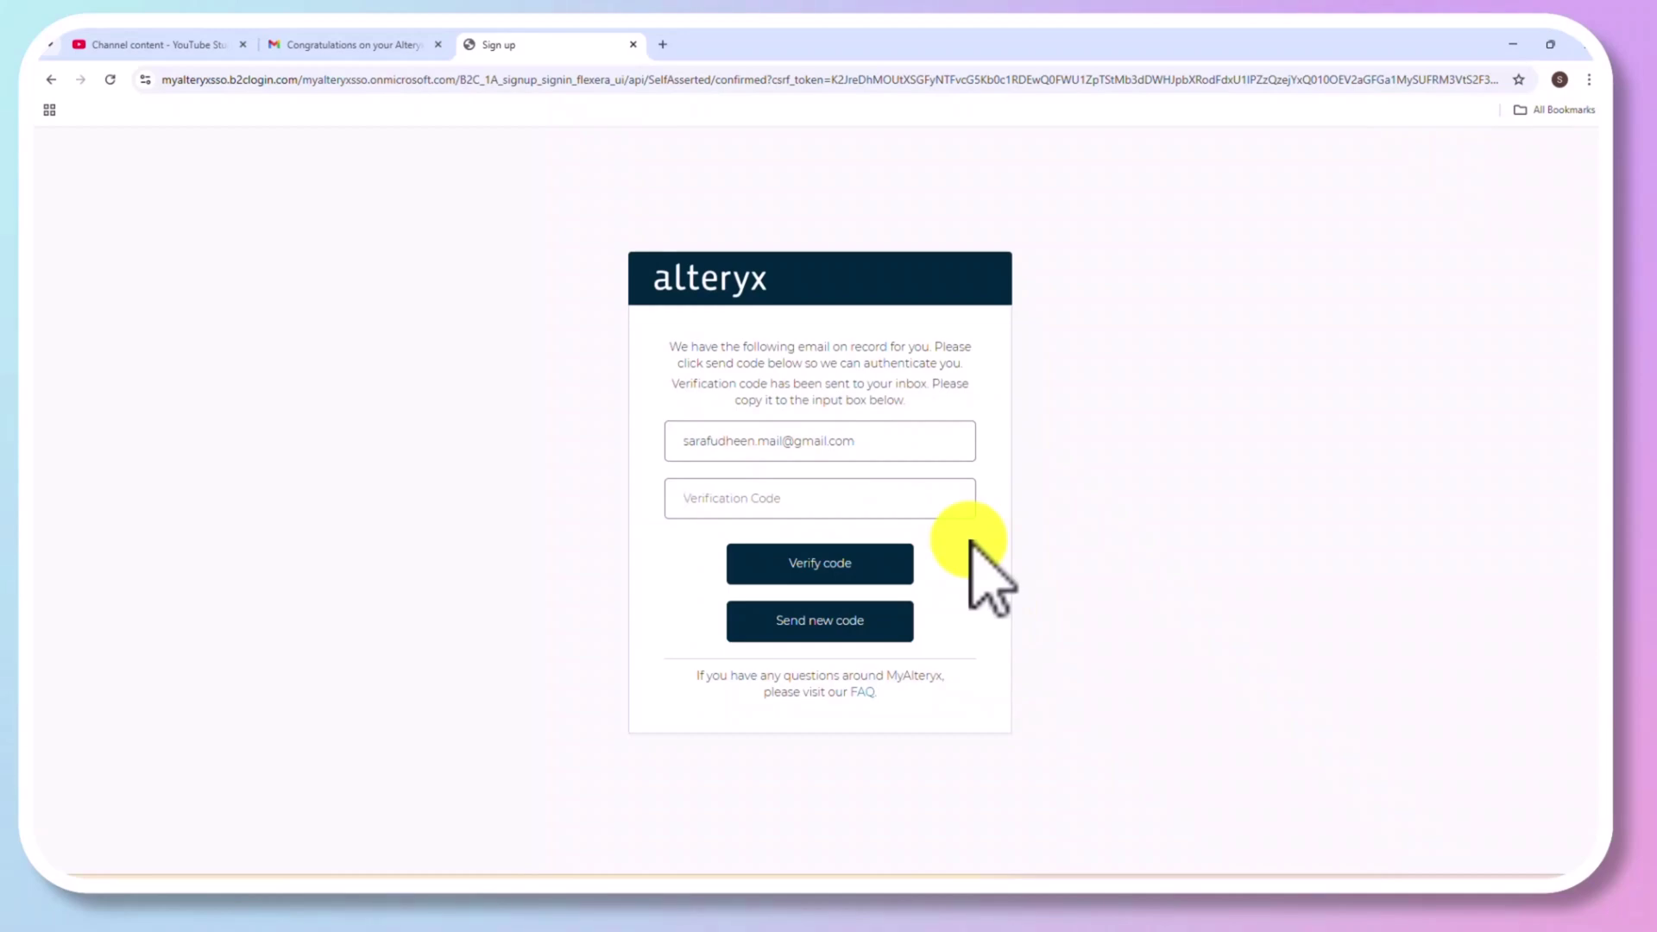
{"action": "left_click", "coordinate": [346, 45]}
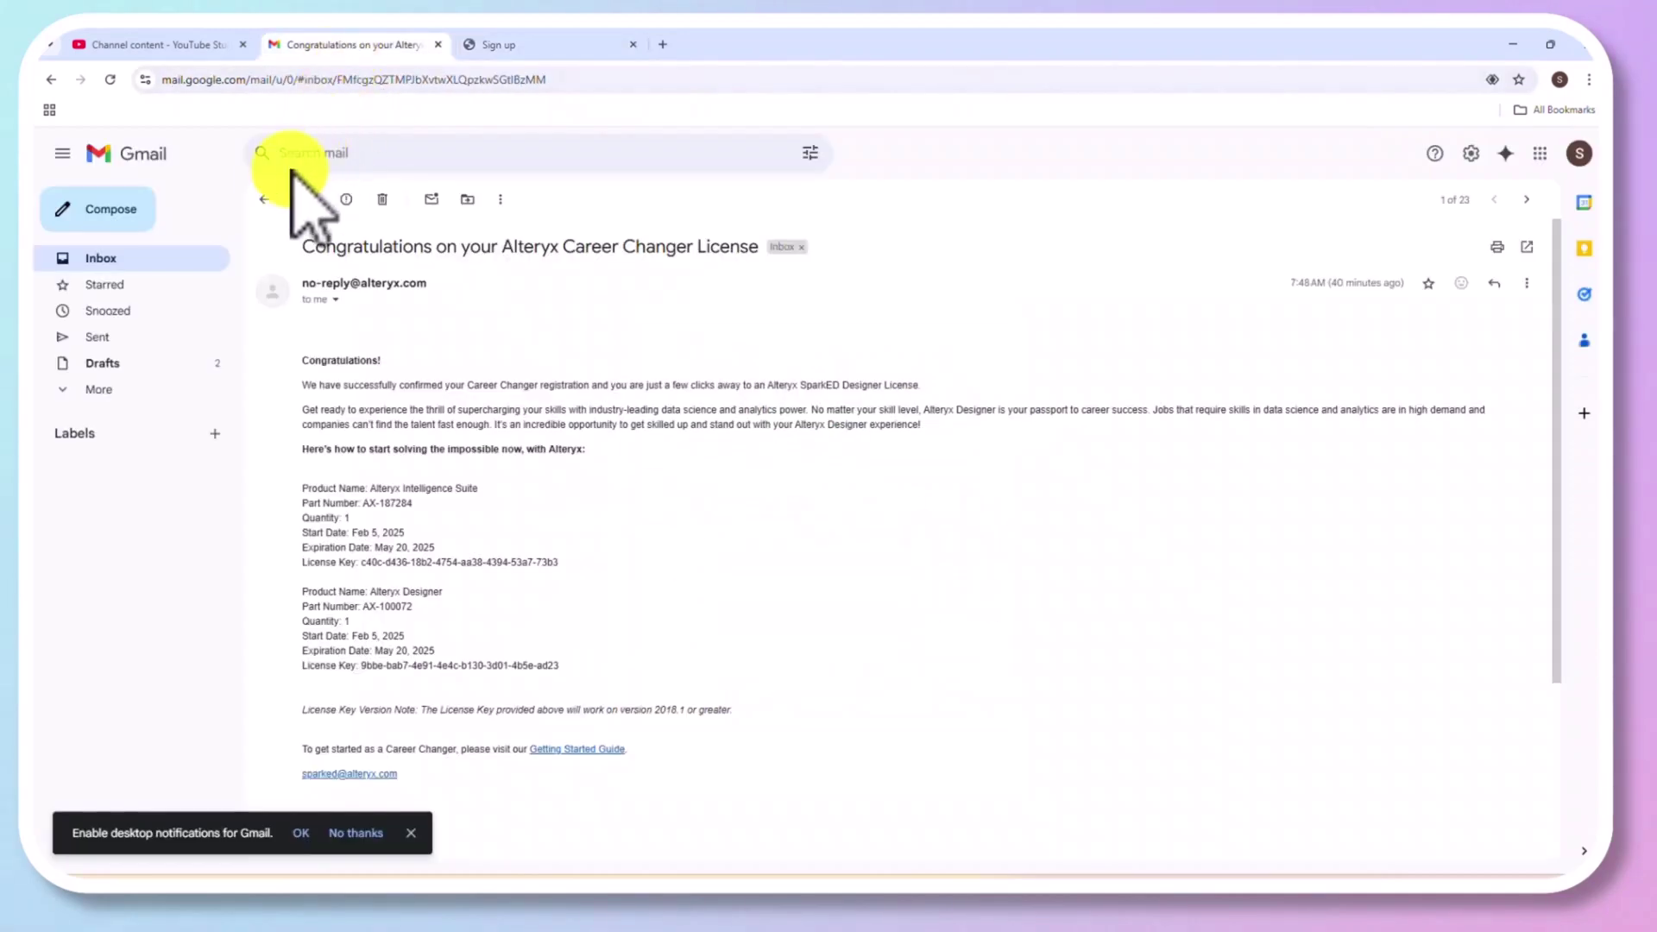
{"action": "left_click", "coordinate": [264, 199]}
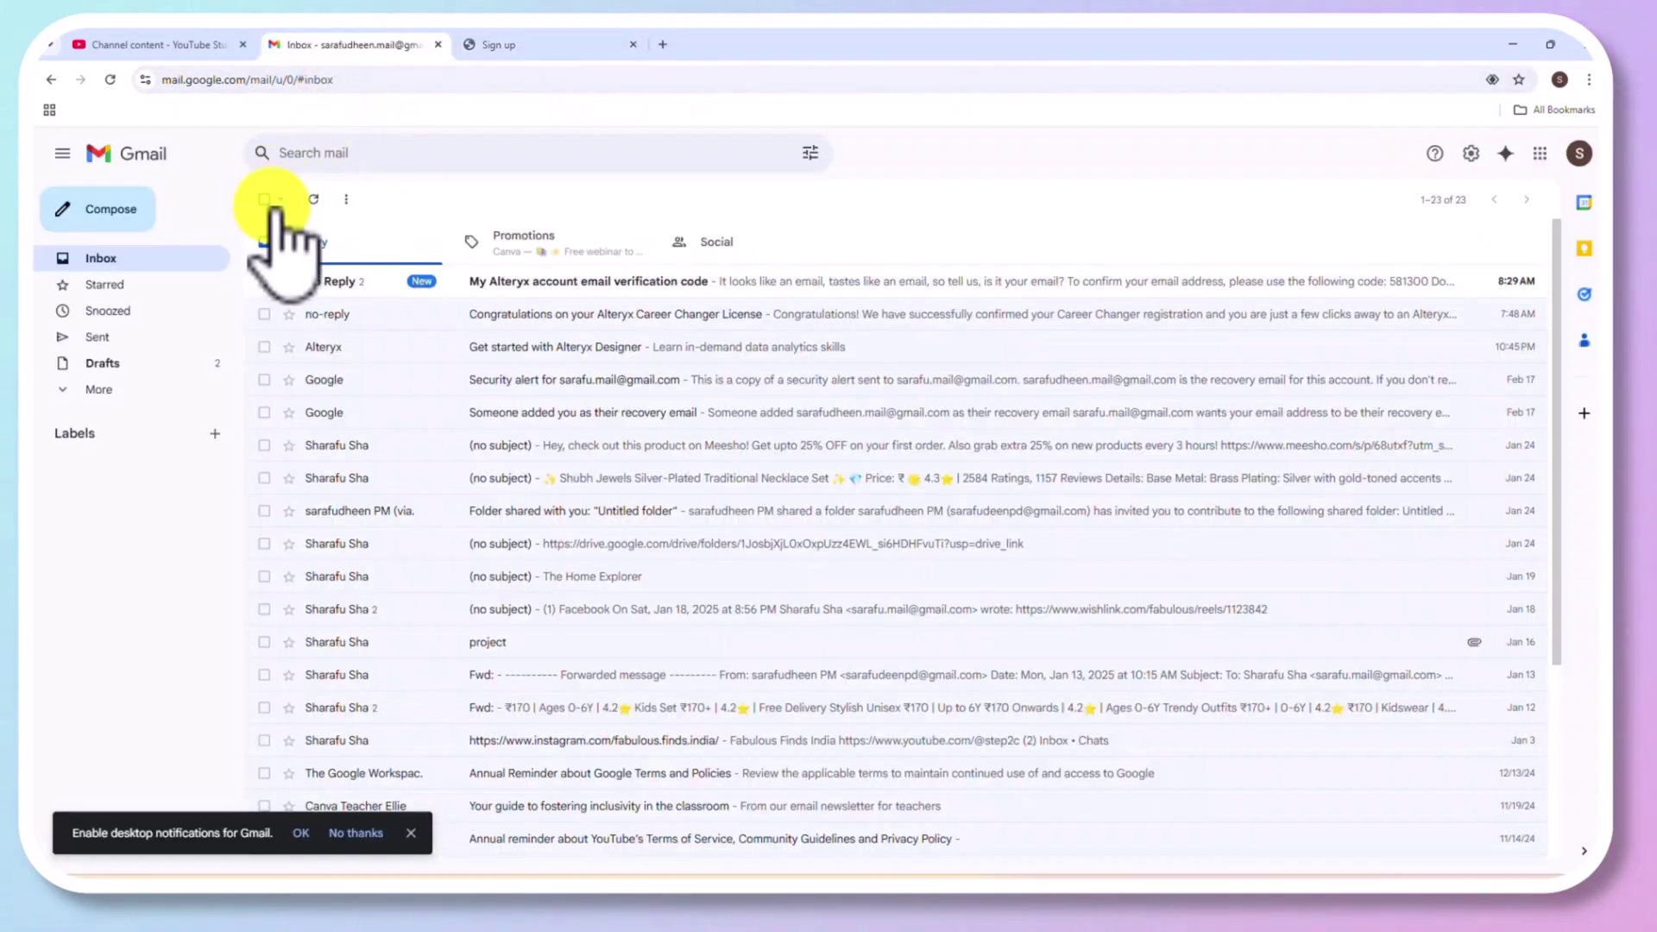
{"action": "left_click", "coordinate": [686, 289]}
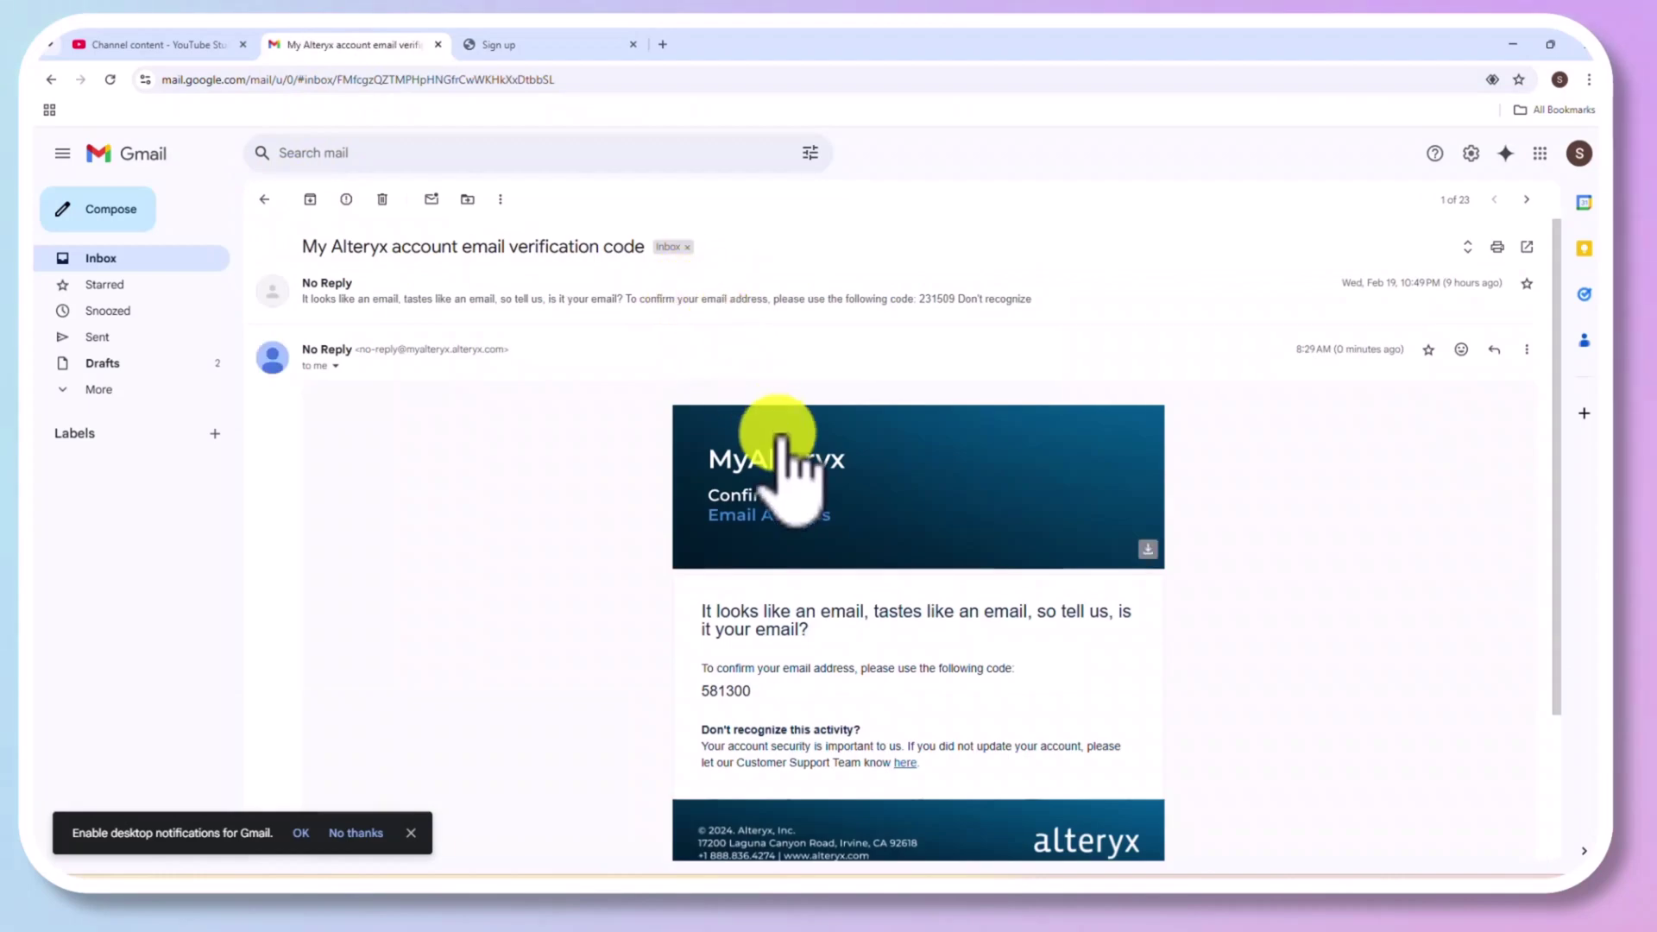
{"action": "double_click", "coordinate": [716, 690]}
{"action": "key", "text": "ctrl+c"}
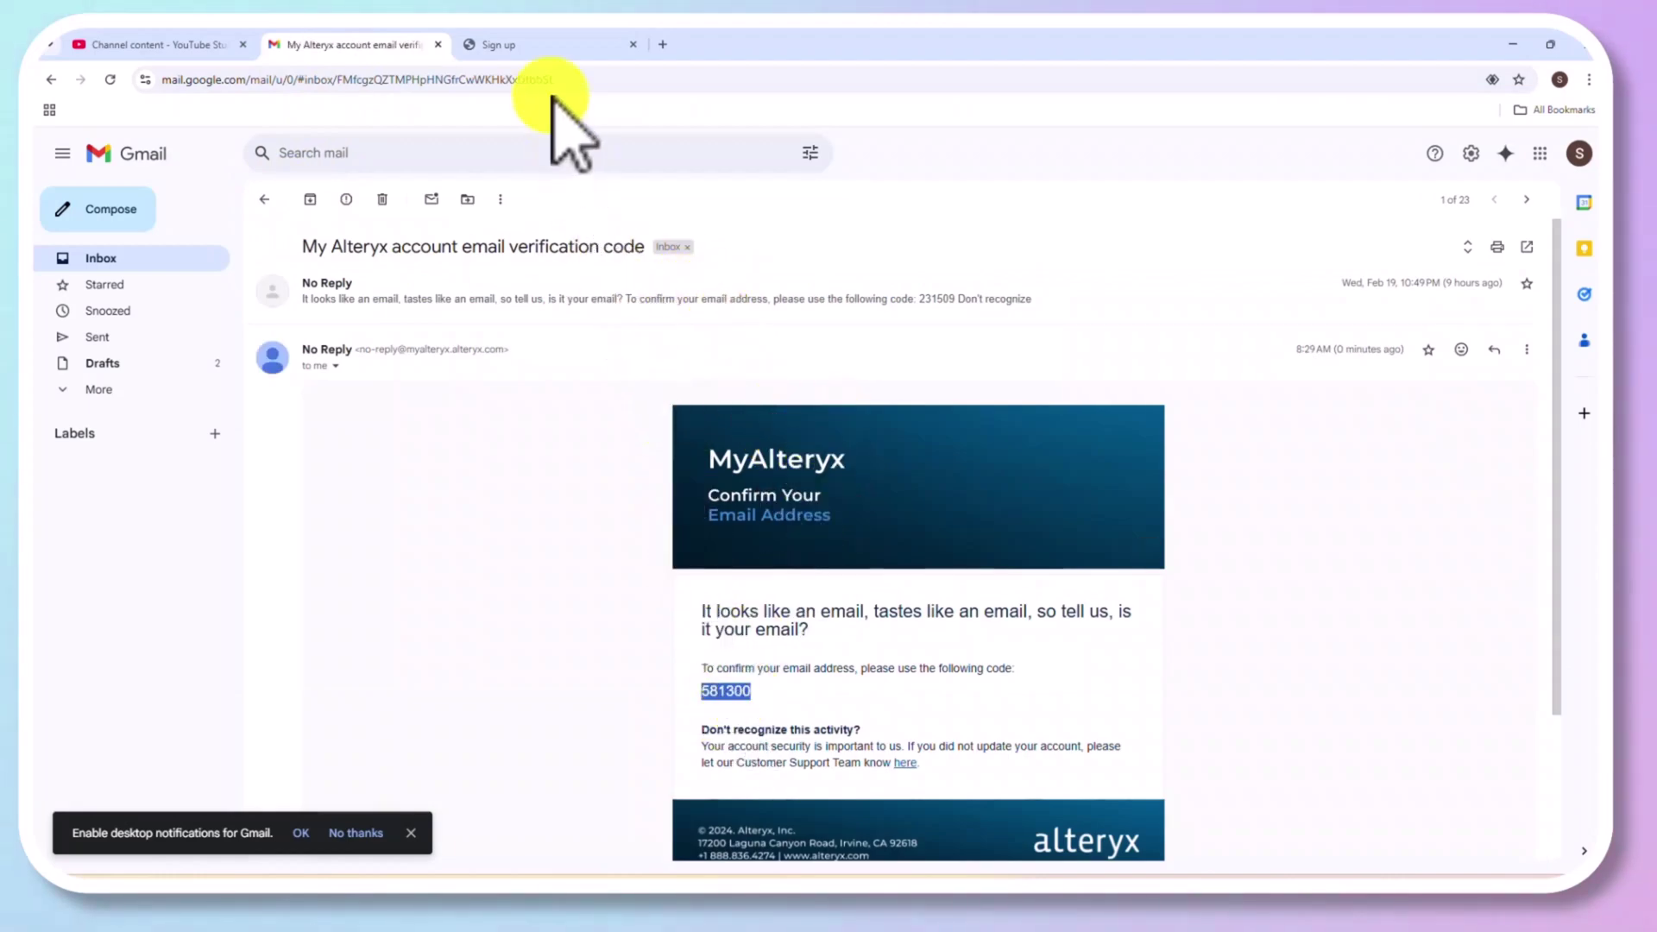
Step: Paste the verification code into the sign-up page's Verification Code field and verify it
{"action": "left_click", "coordinate": [552, 44]}
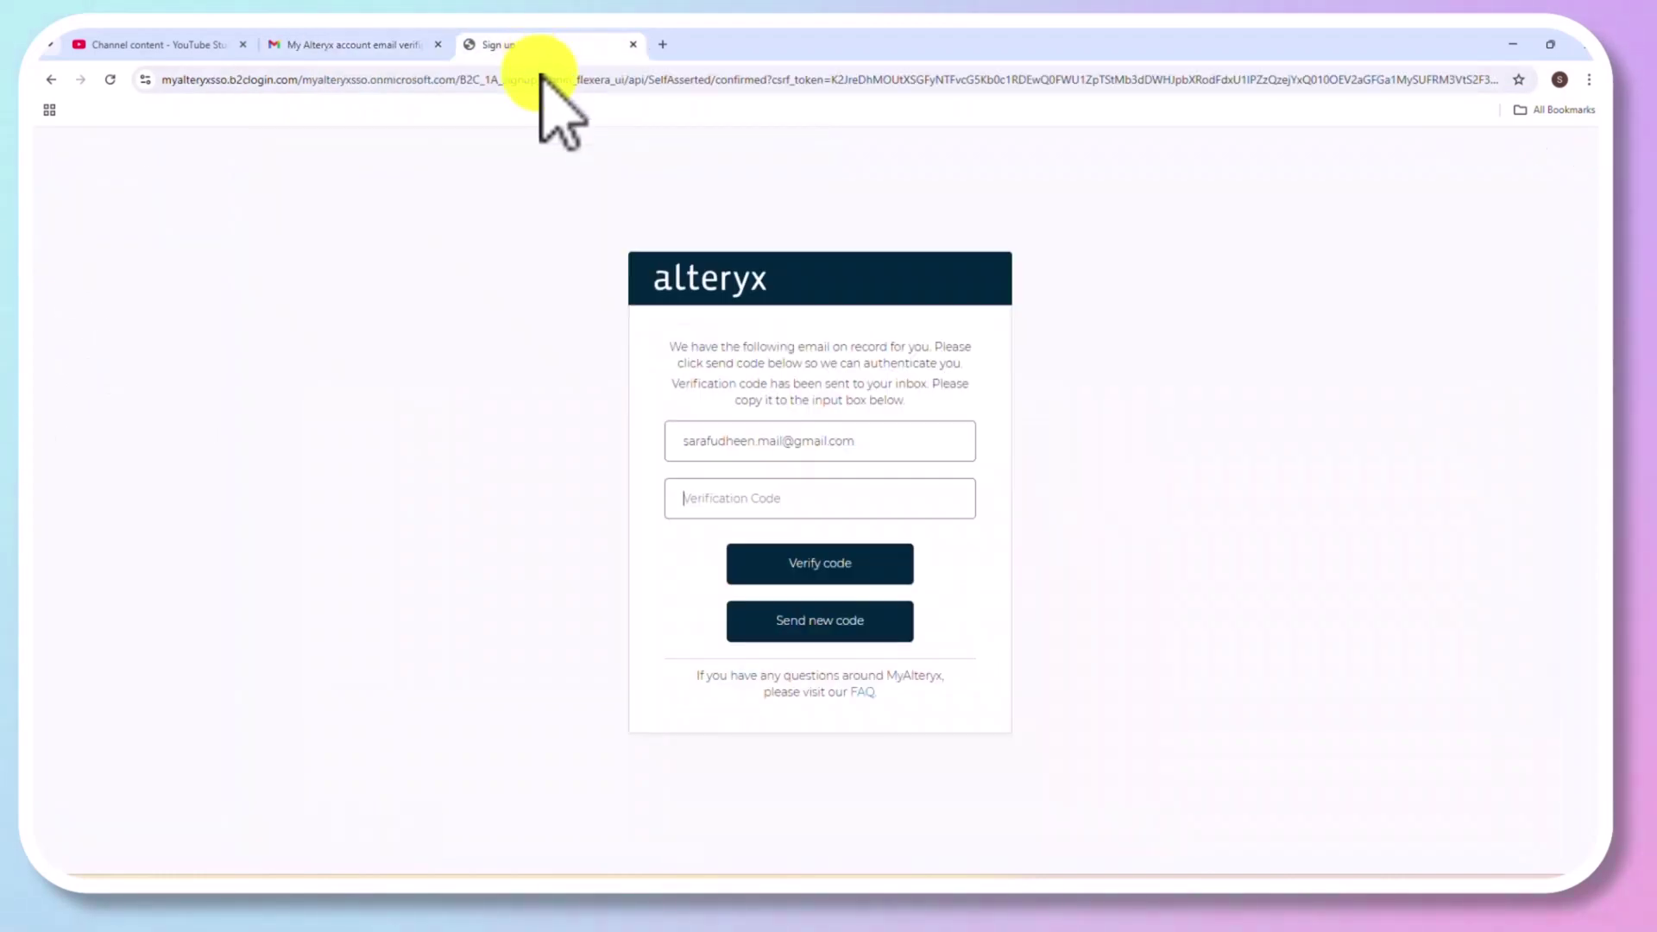
{"action": "left_click", "coordinate": [717, 499]}
{"action": "key", "text": "ctrl+v"}
{"action": "left_click", "coordinate": [800, 563]}
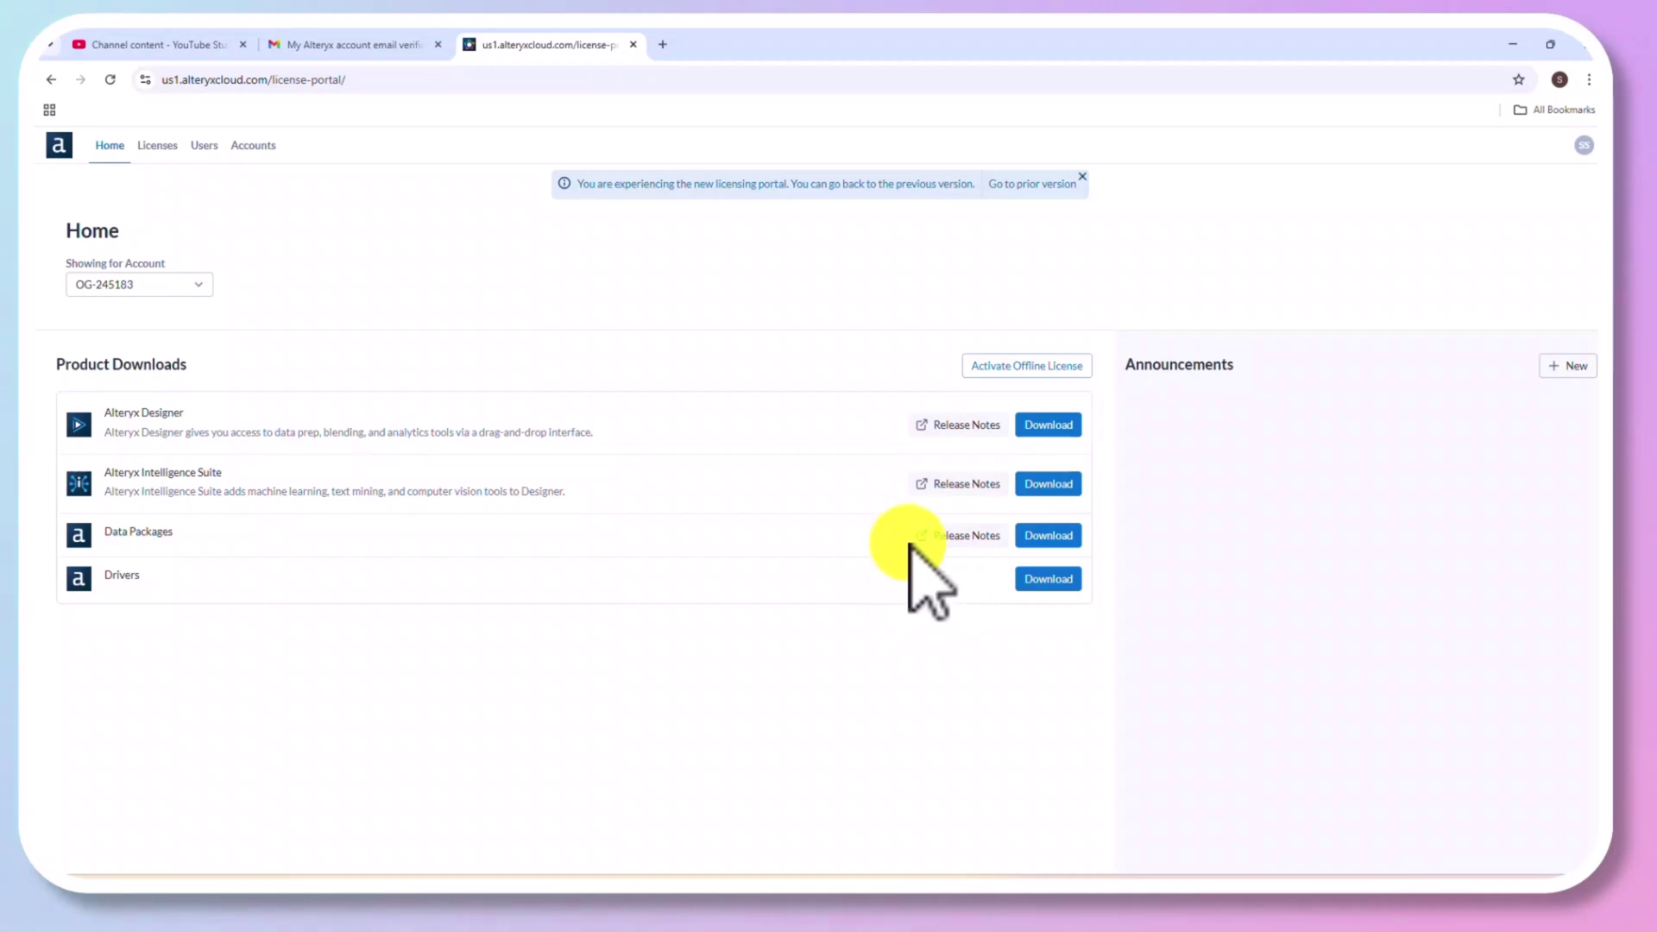
Step: Open the Download Product options for Alteryx Designer under Product Downloads
{"action": "left_click", "coordinate": [1070, 431]}
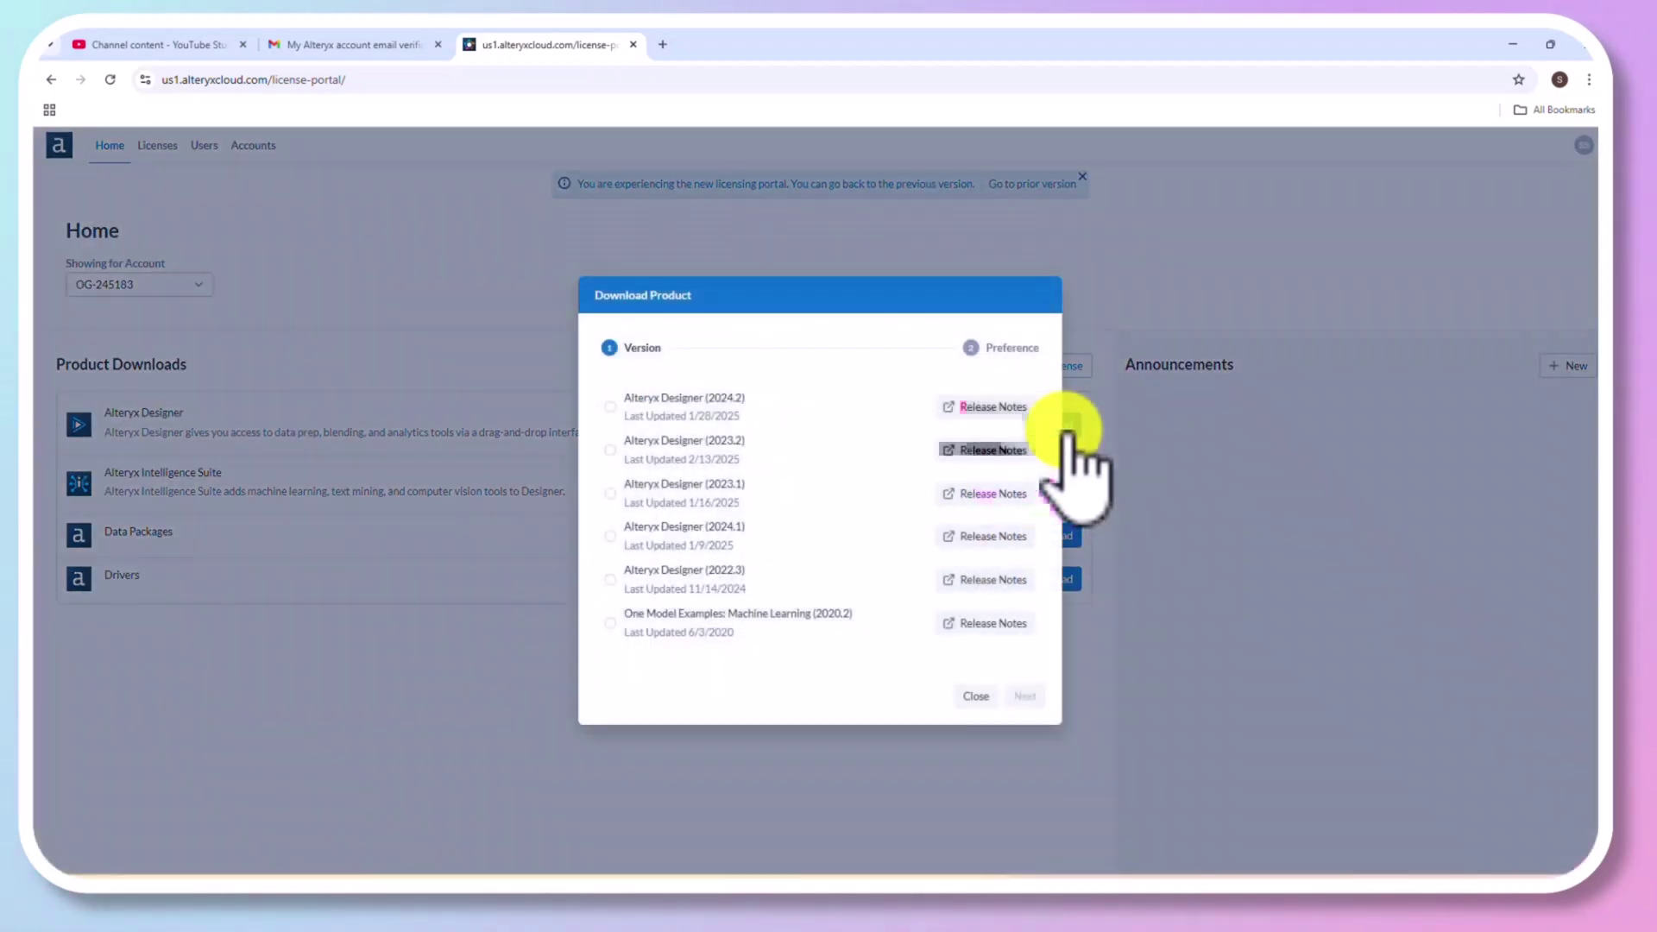
Step: Download the Alteryx Designer 2024.2 Non-Admin installer and show Chrome's recent downloads
{"action": "left_click", "coordinate": [615, 409]}
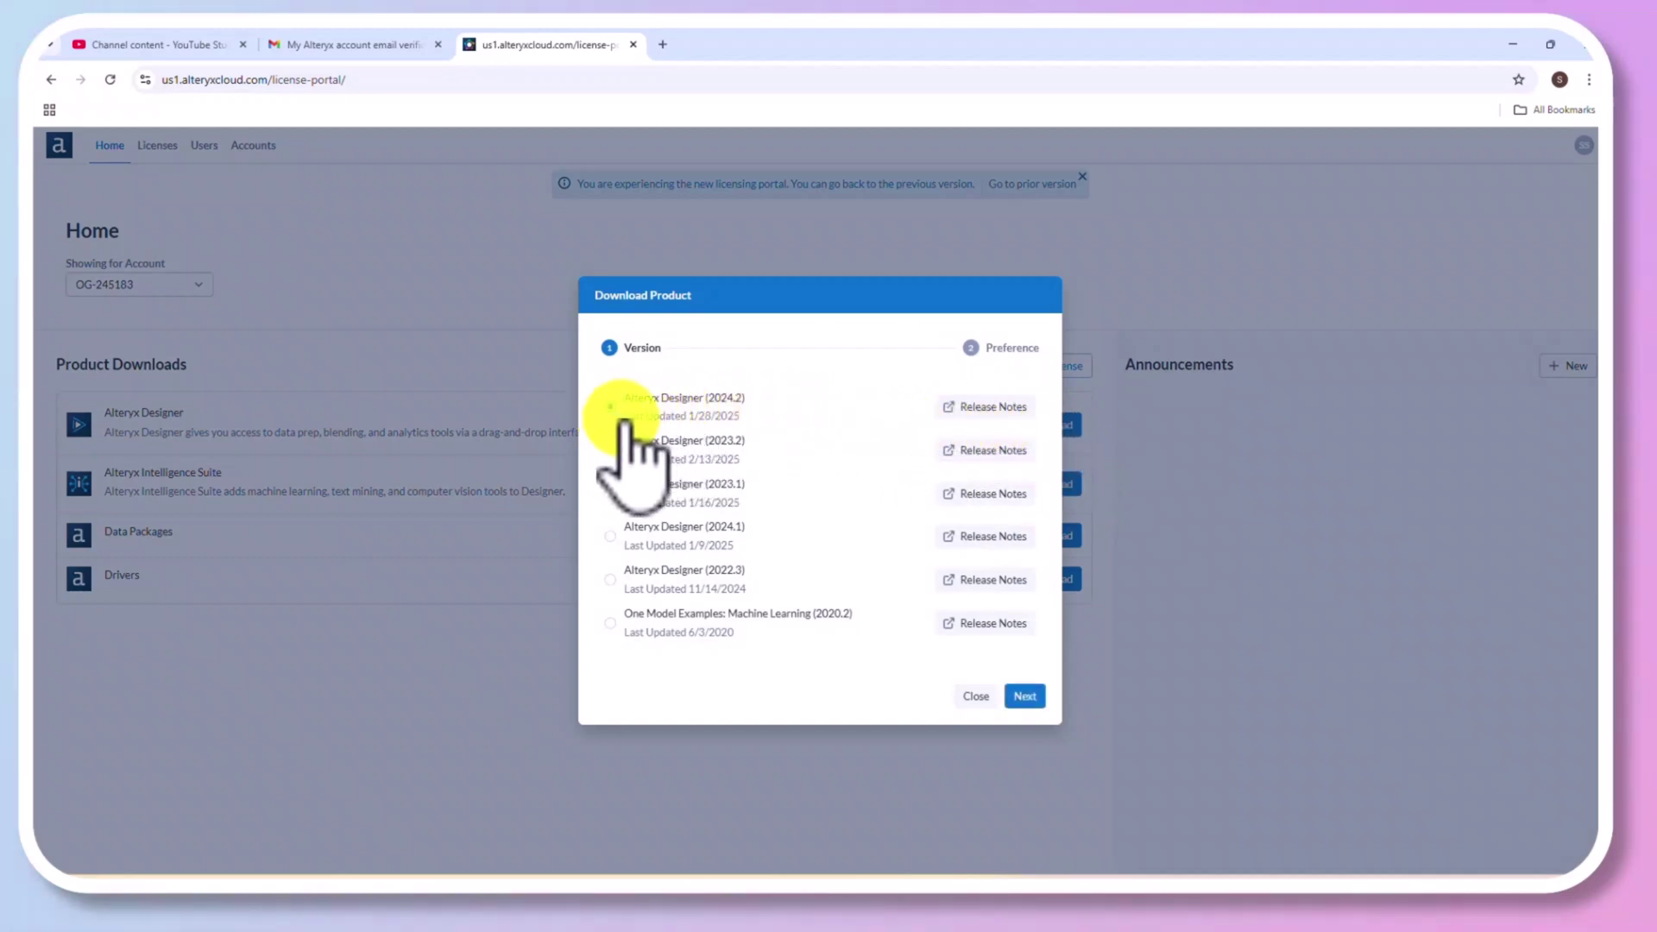
{"action": "left_click", "coordinate": [1027, 697]}
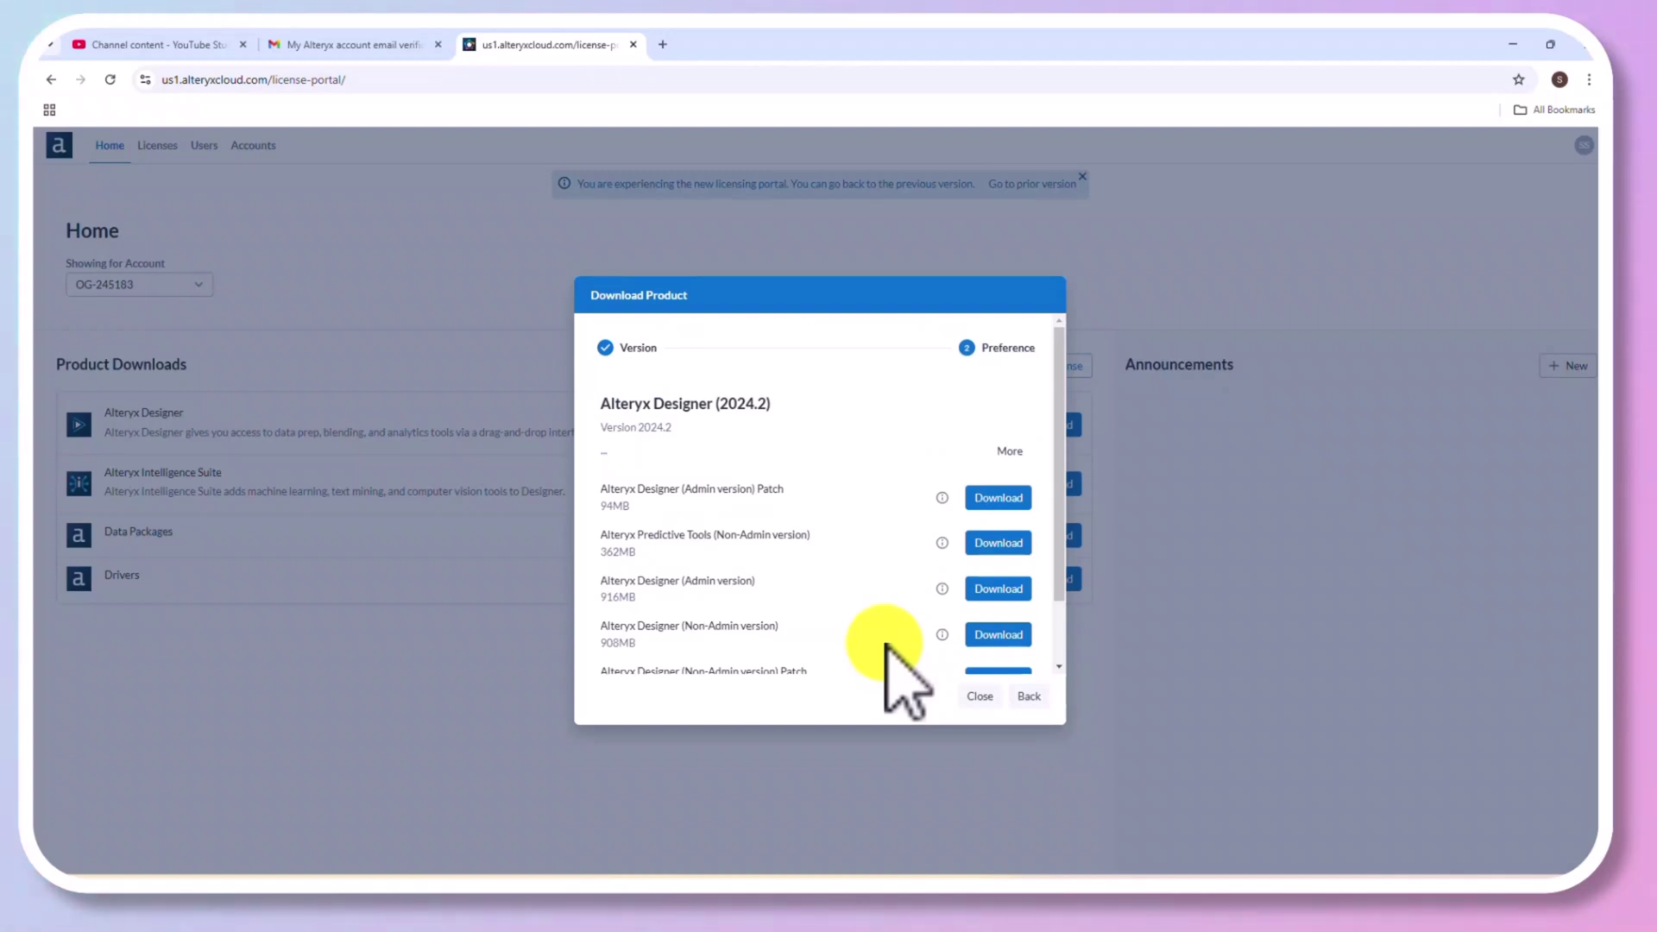
{"action": "scroll", "coordinate": [872, 621], "scroll_direction": "down", "scroll_amount": 2}
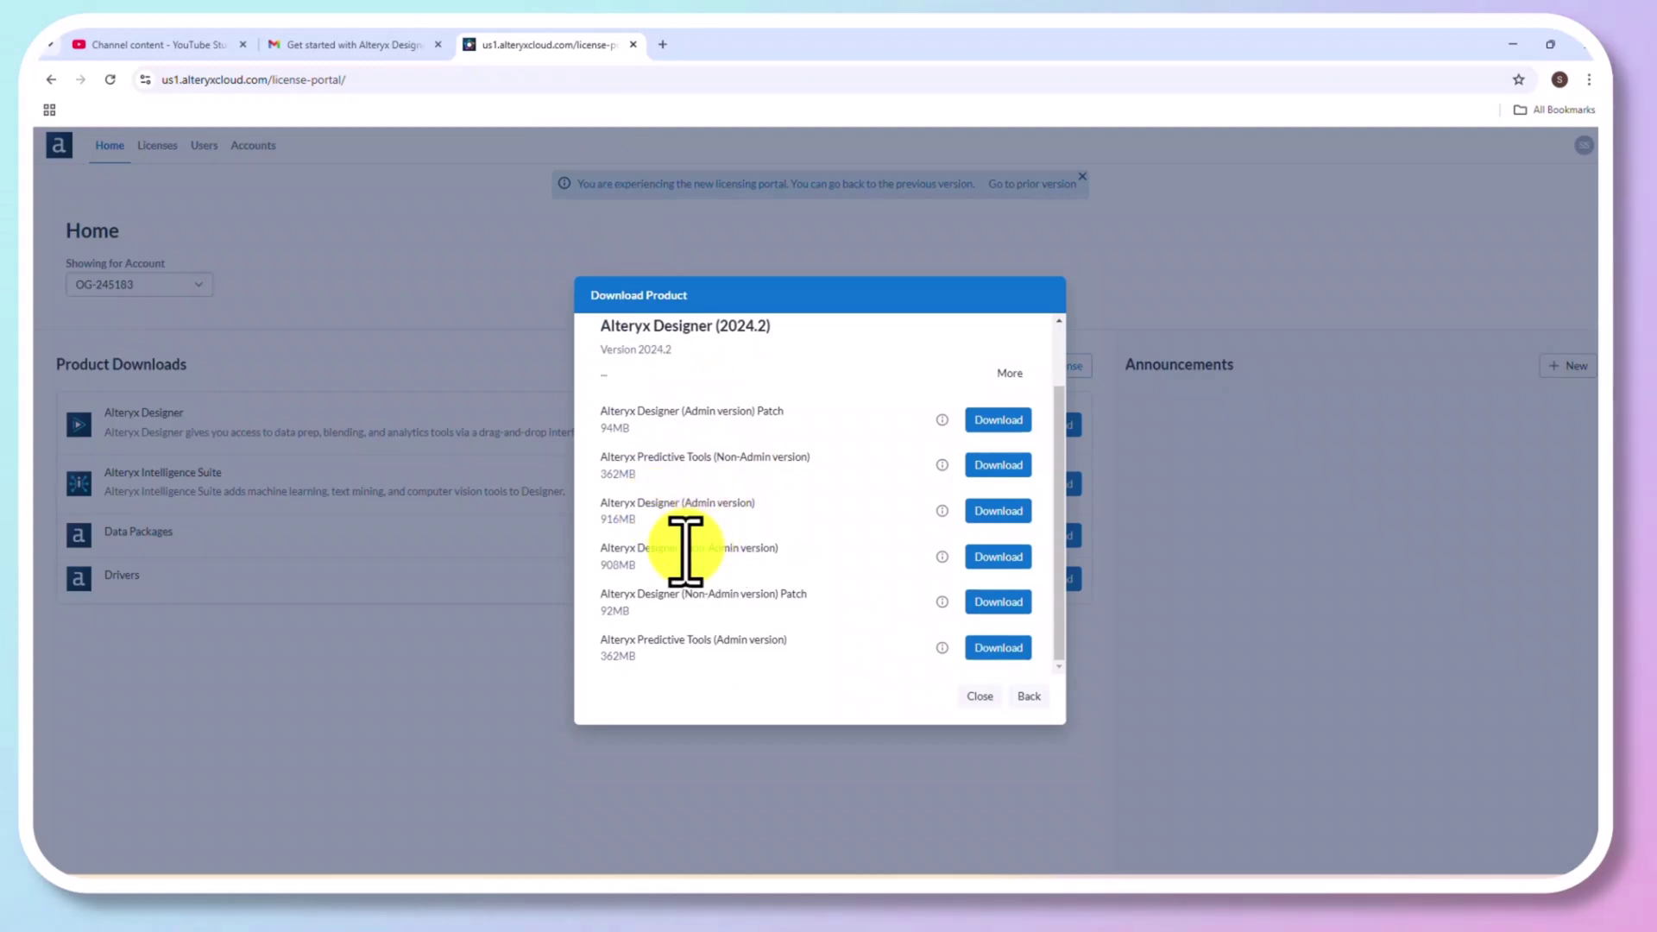
{"action": "left_click", "coordinate": [996, 557]}
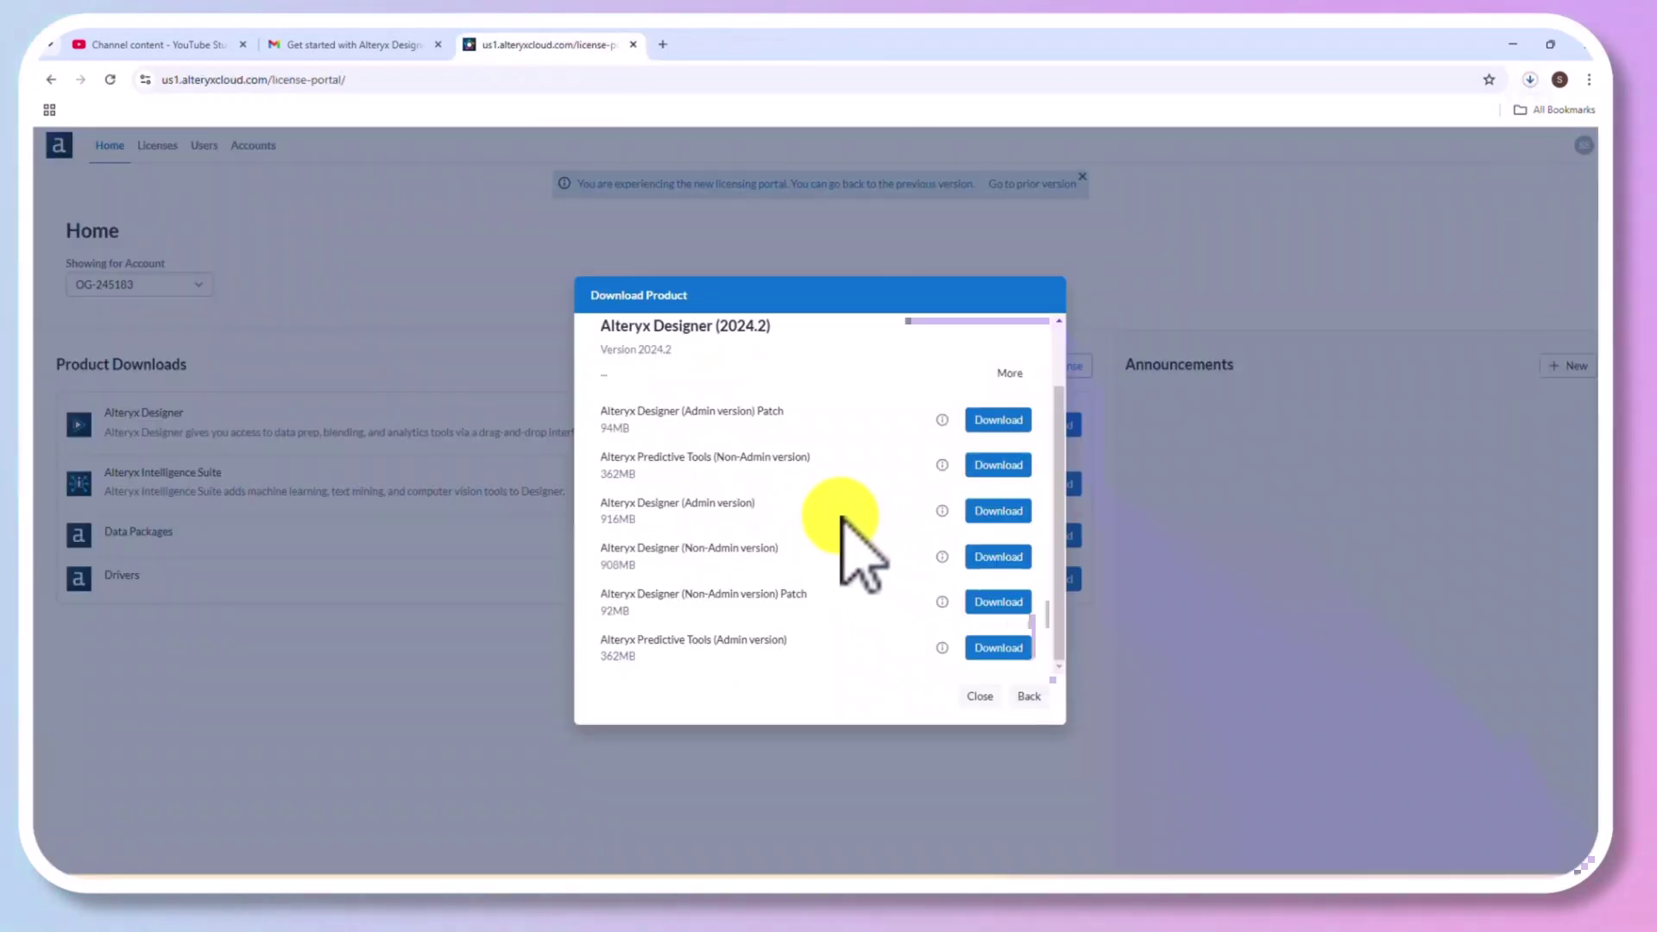
{"action": "left_click", "coordinate": [1529, 79]}
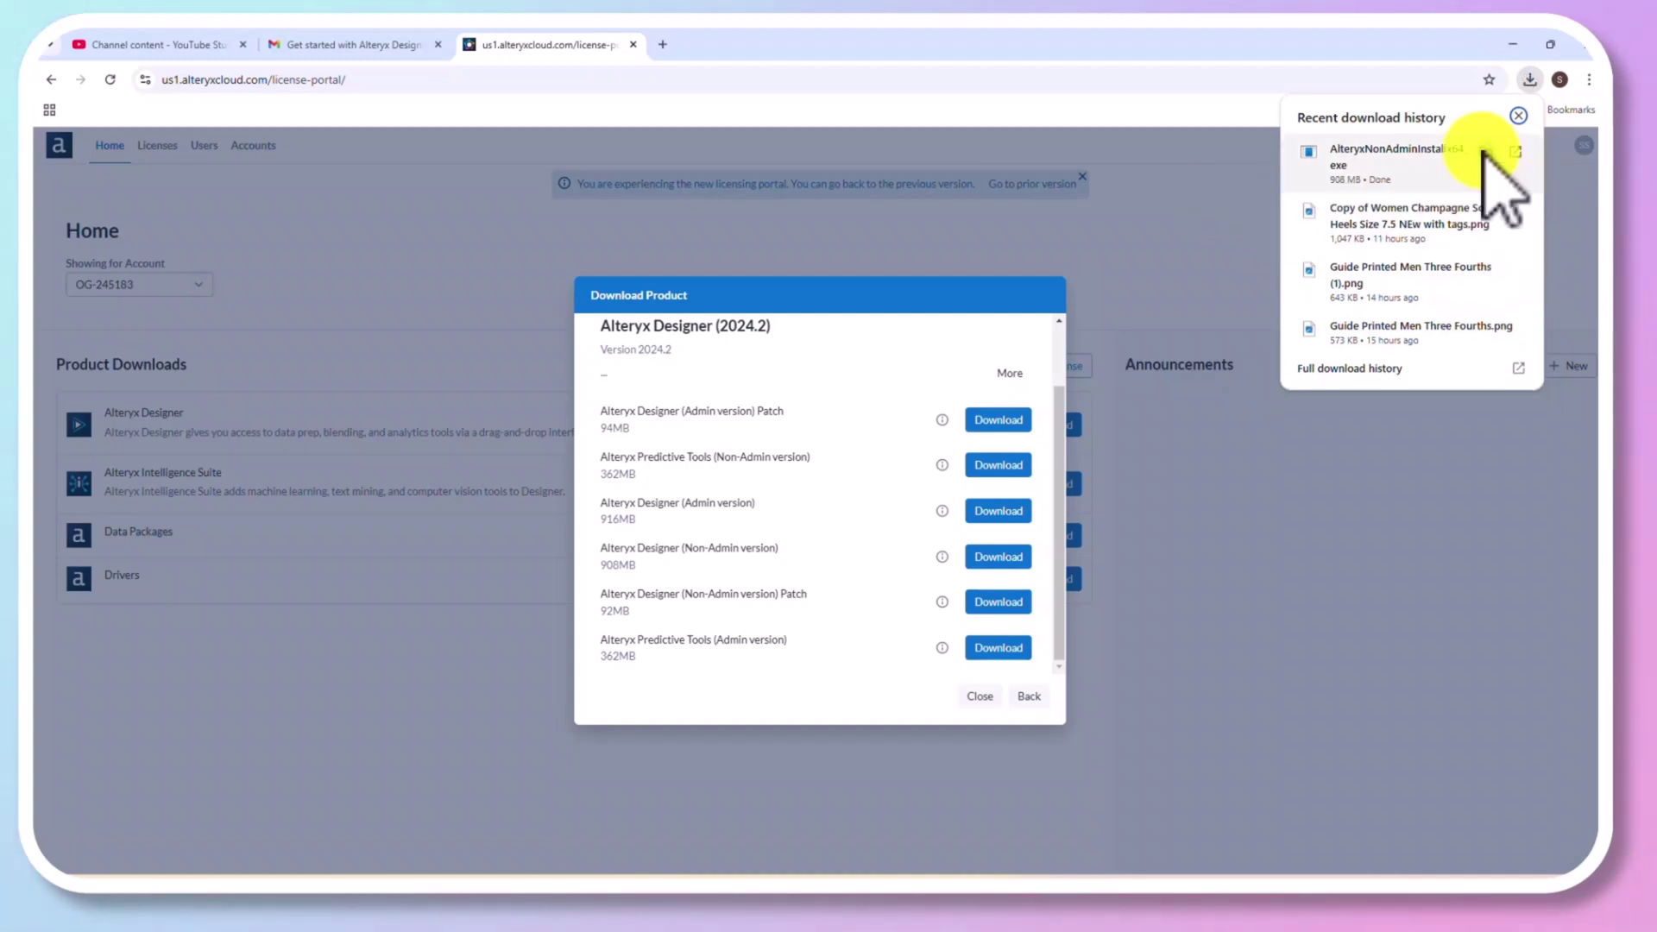
Step: Open the installer's folder D:\Alteryx and run the installer as administrator
{"action": "left_click", "coordinate": [1484, 152]}
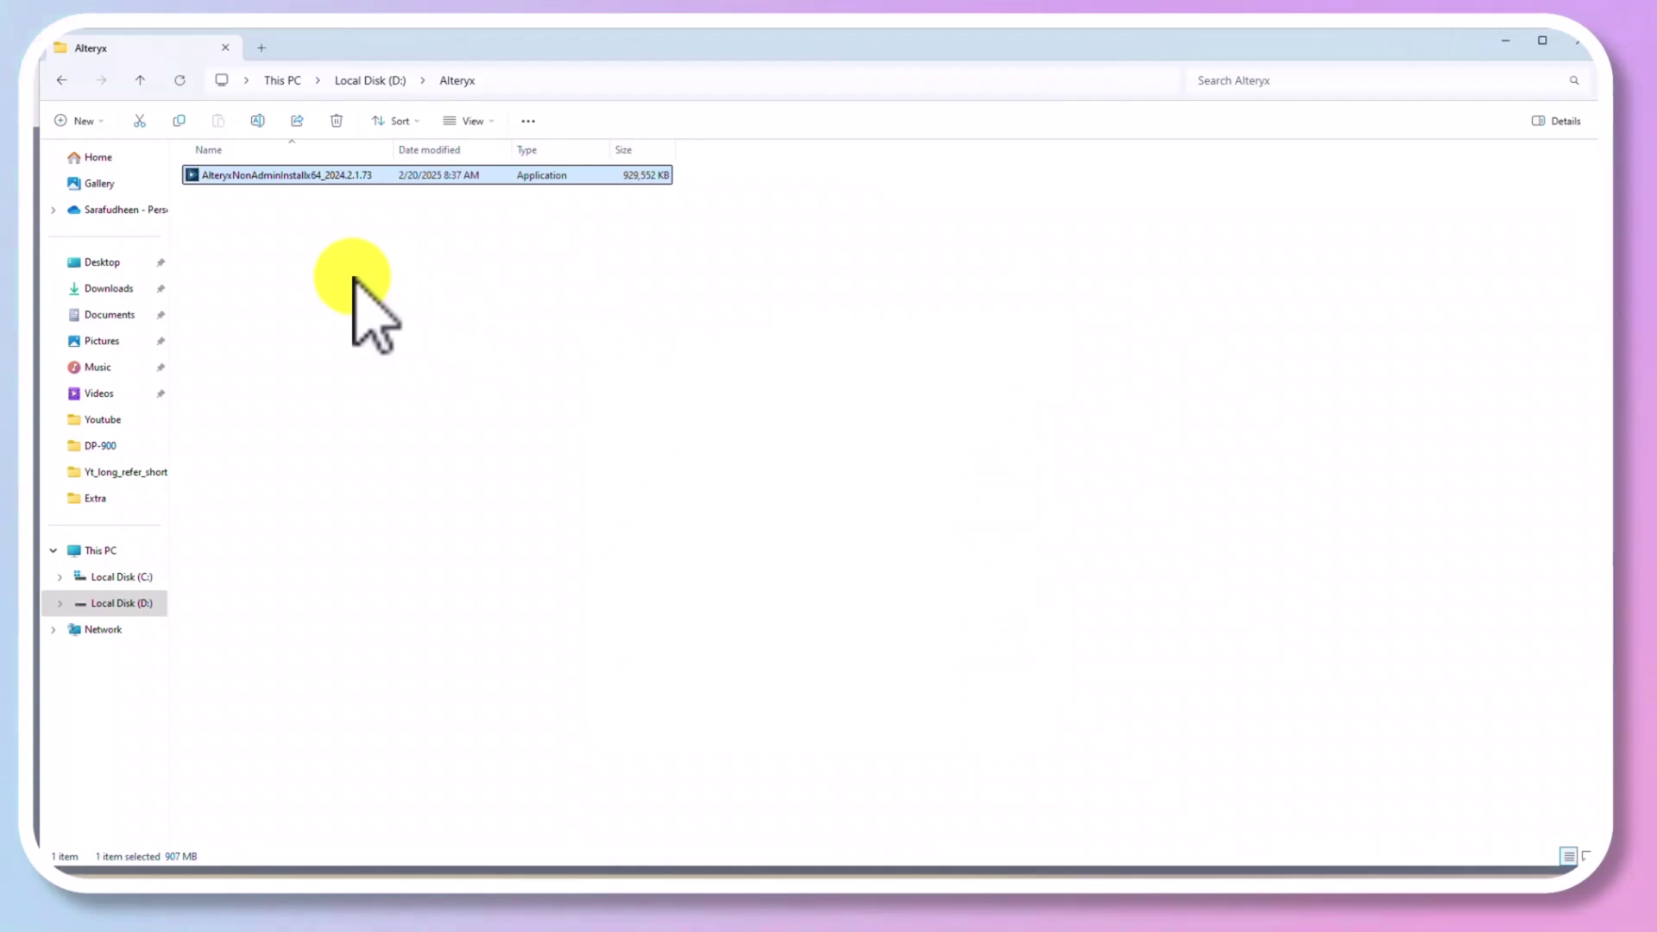
{"action": "right_click", "coordinate": [232, 179]}
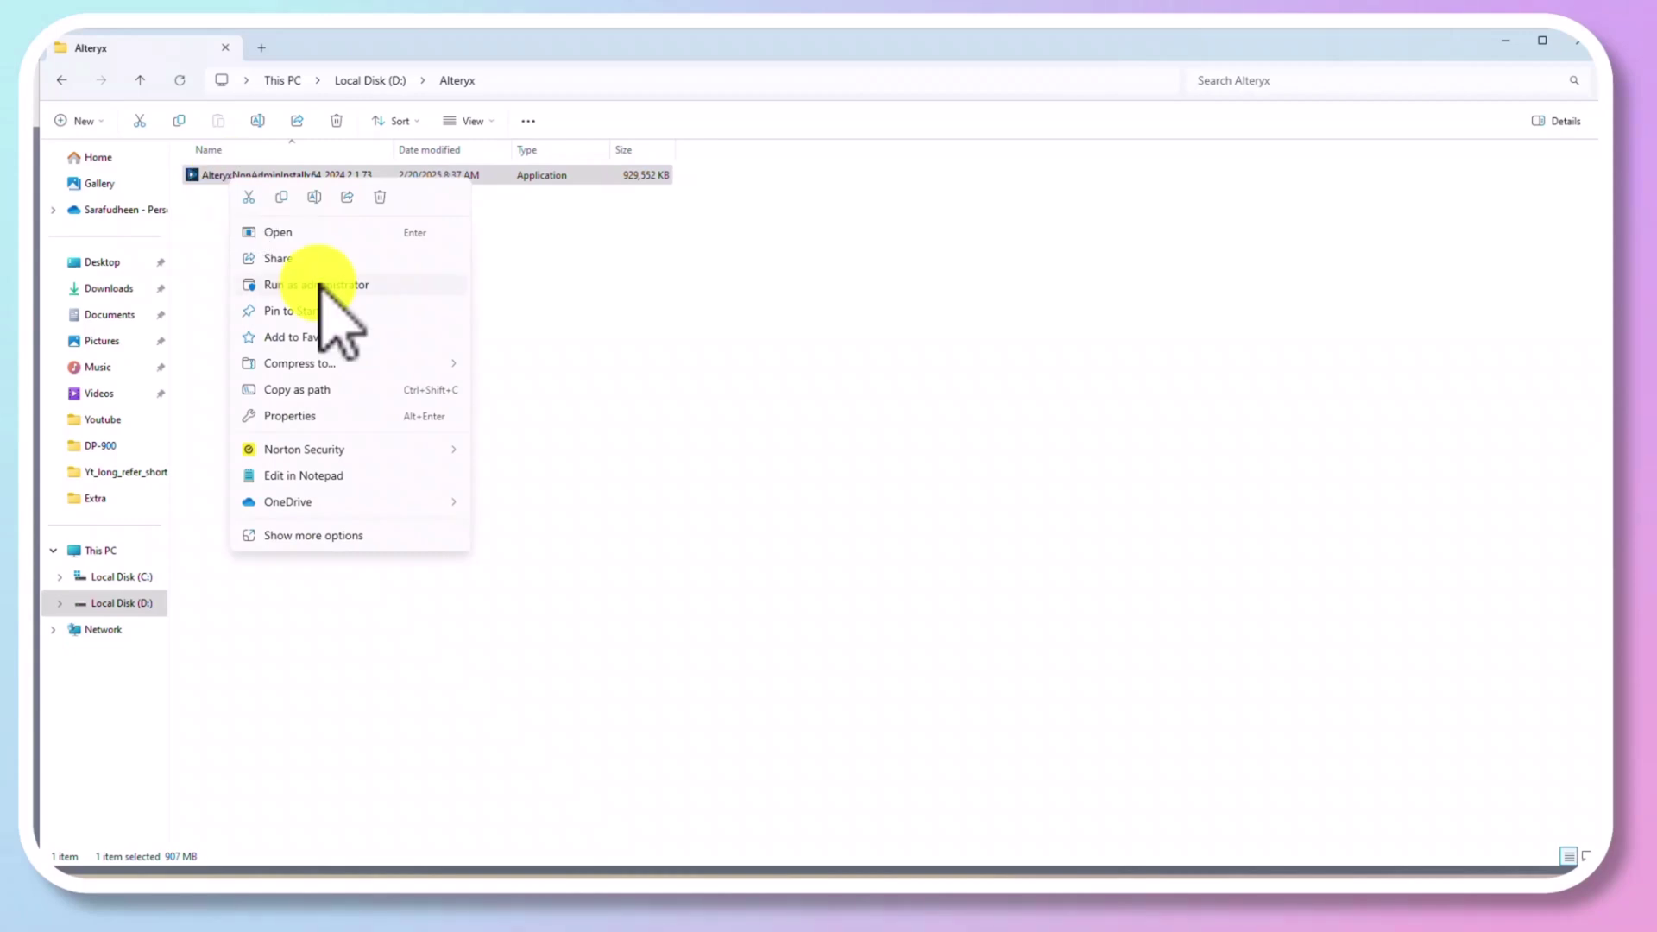
{"action": "left_click", "coordinate": [319, 284]}
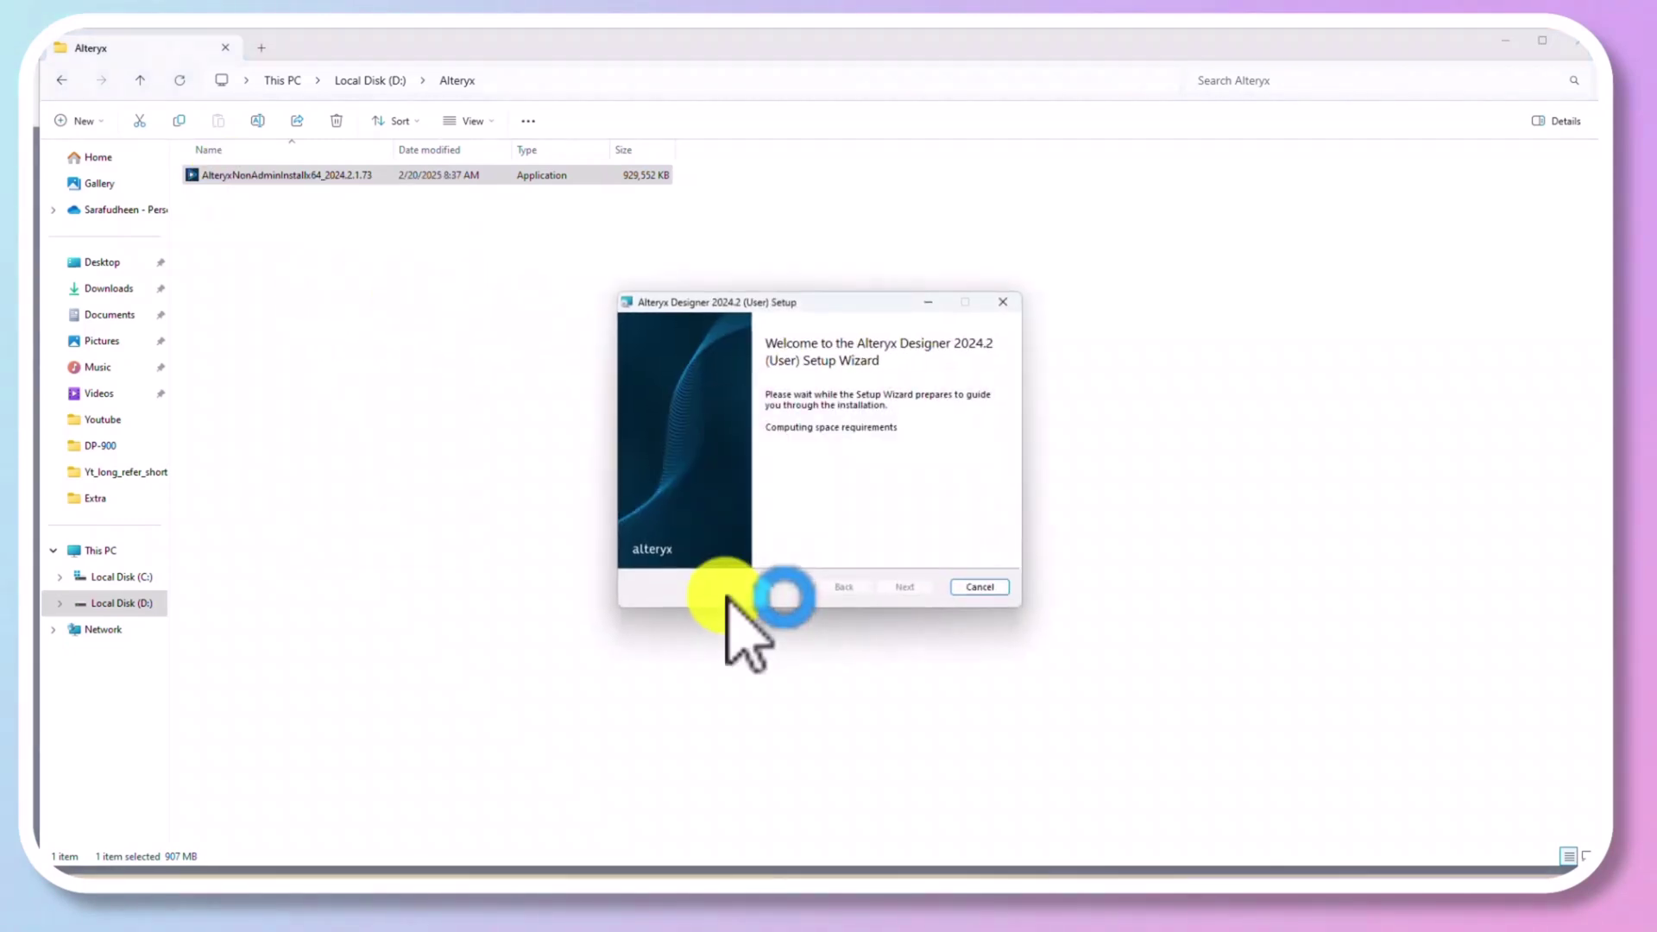
Step: Accept the license agreement and install Alteryx Designer 2024.2 into the default installation folder
{"action": "left_click", "coordinate": [902, 587]}
{"action": "left_click", "coordinate": [738, 549]}
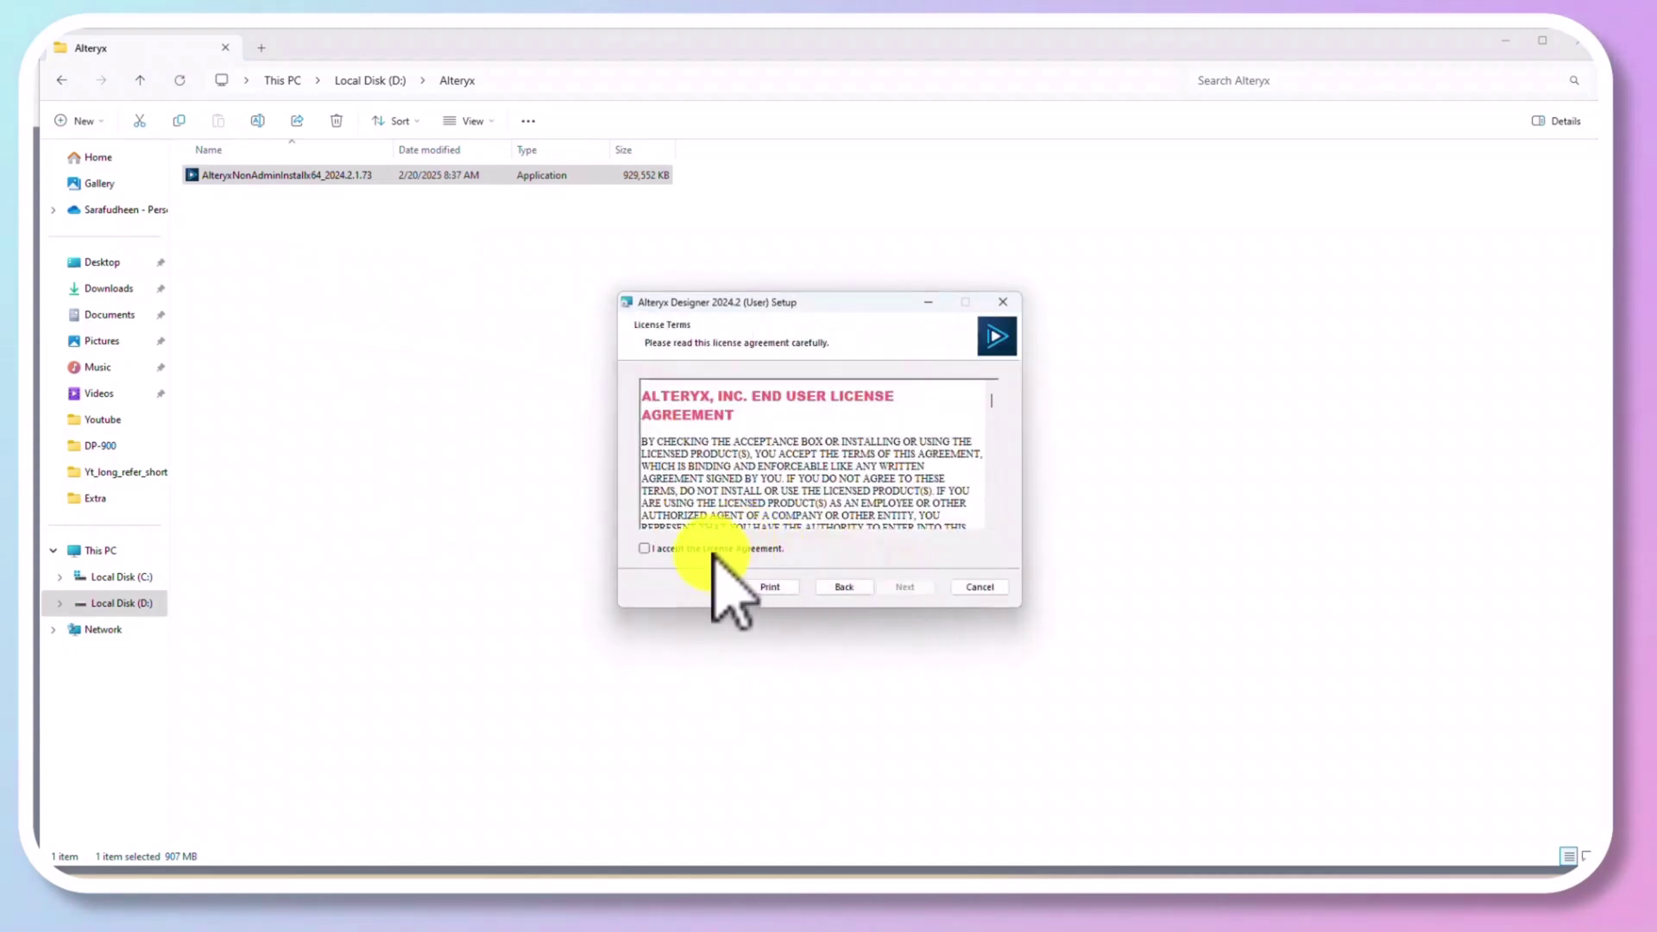
{"action": "left_click", "coordinate": [904, 586]}
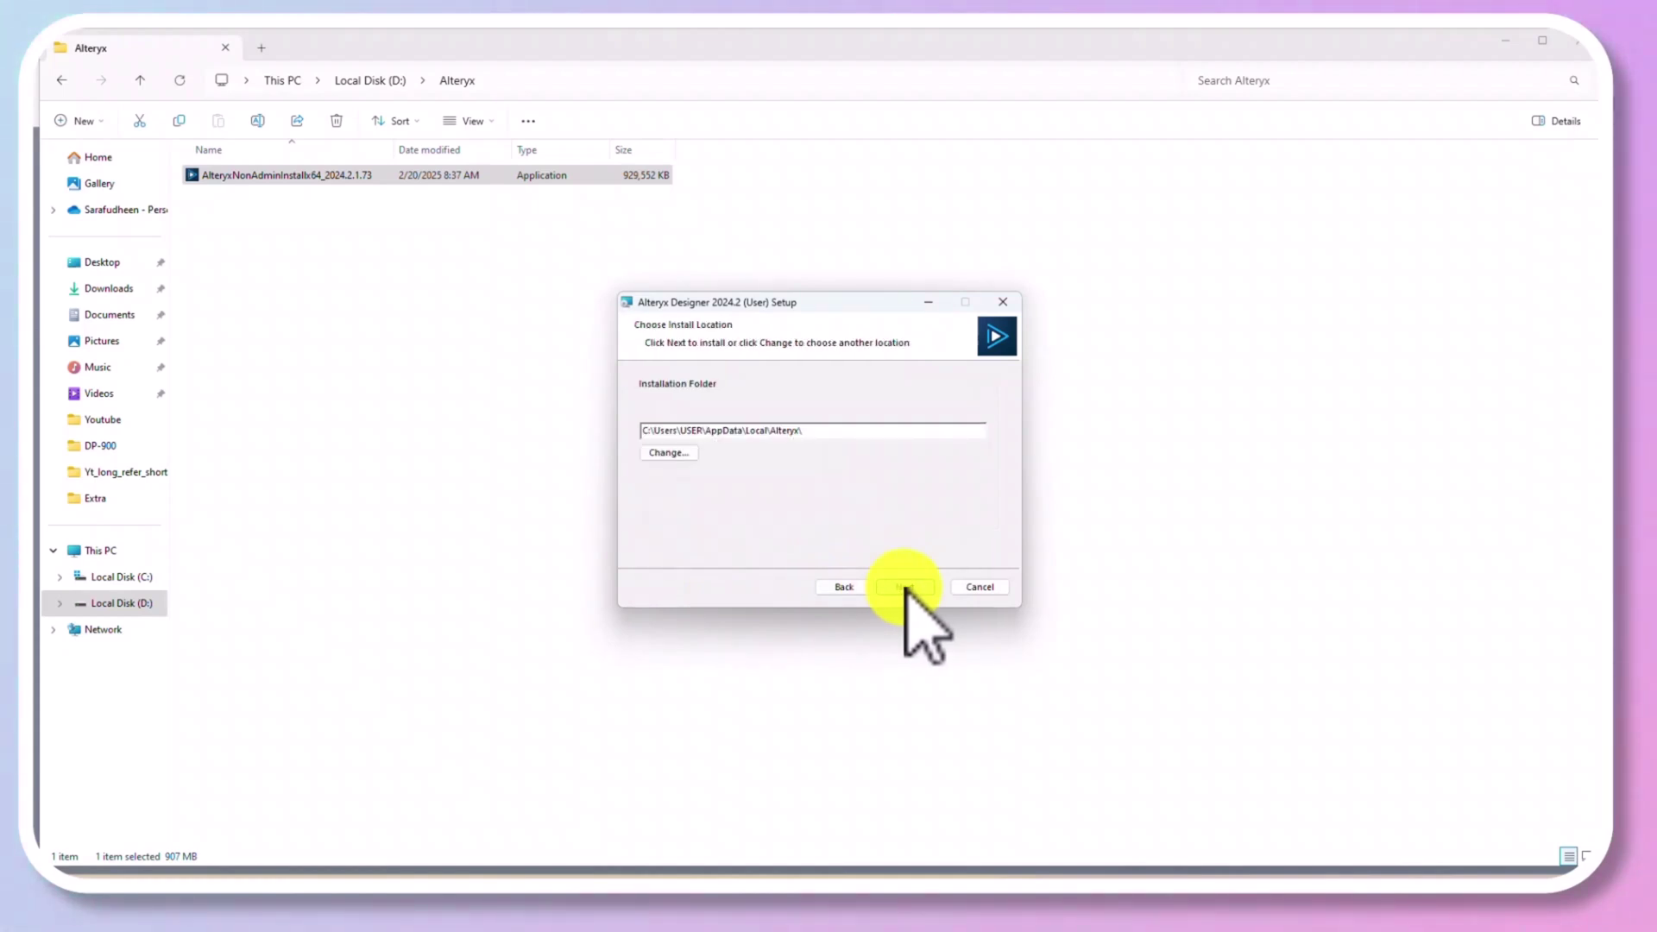
{"action": "left_click", "coordinate": [904, 587]}
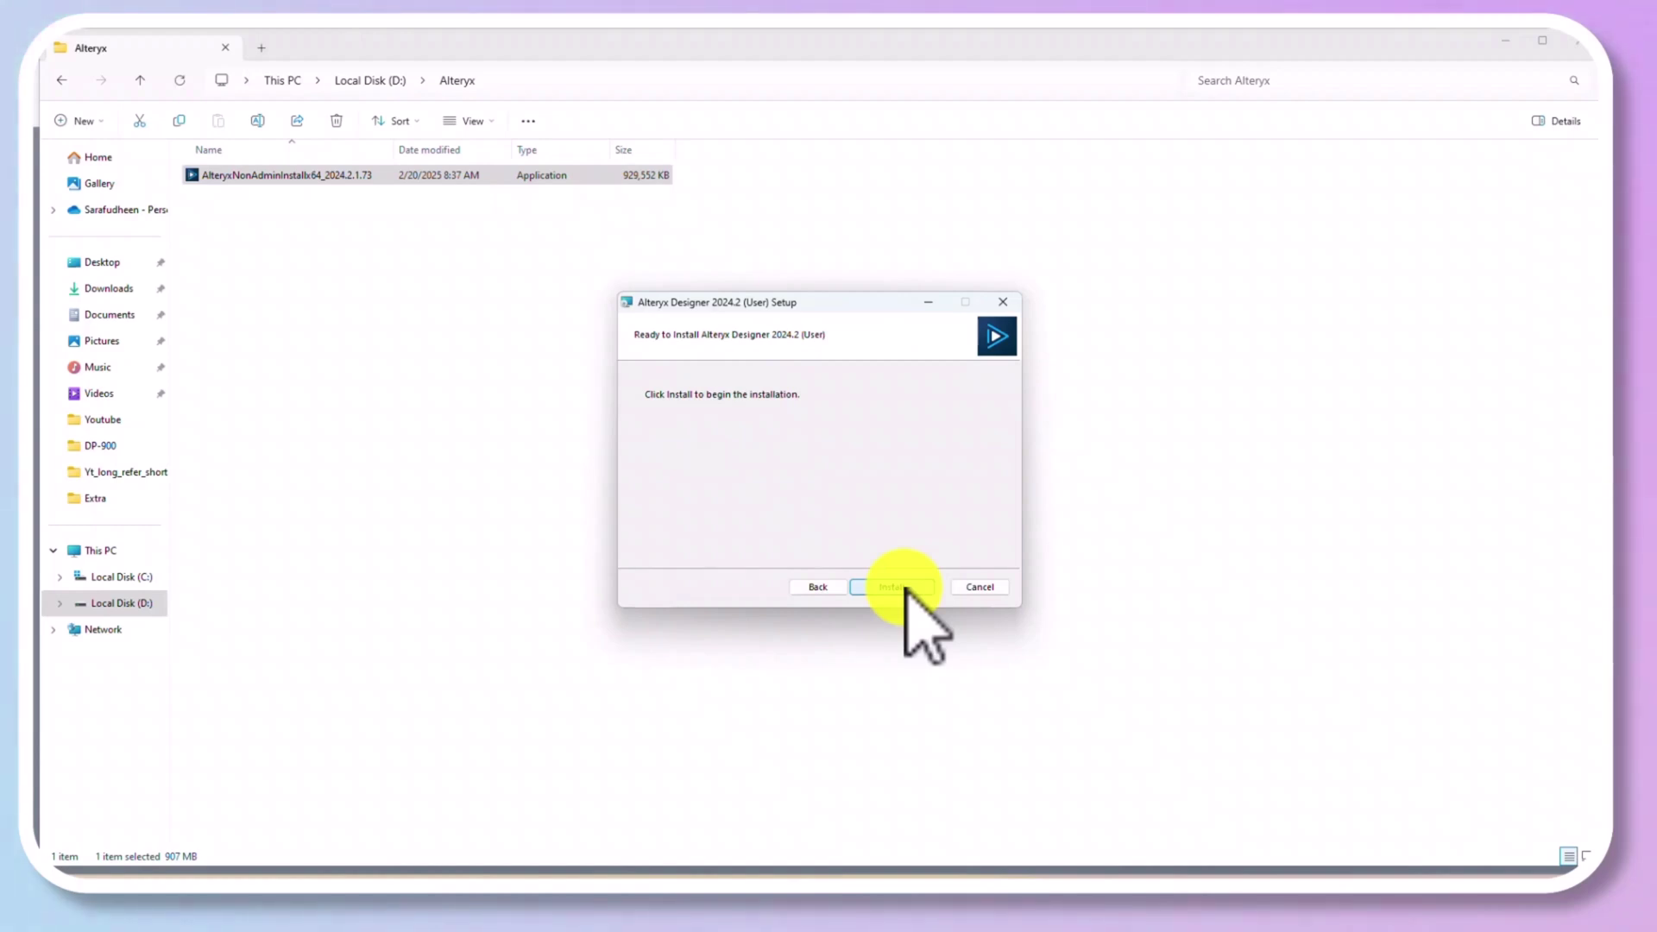
{"action": "left_click", "coordinate": [904, 586]}
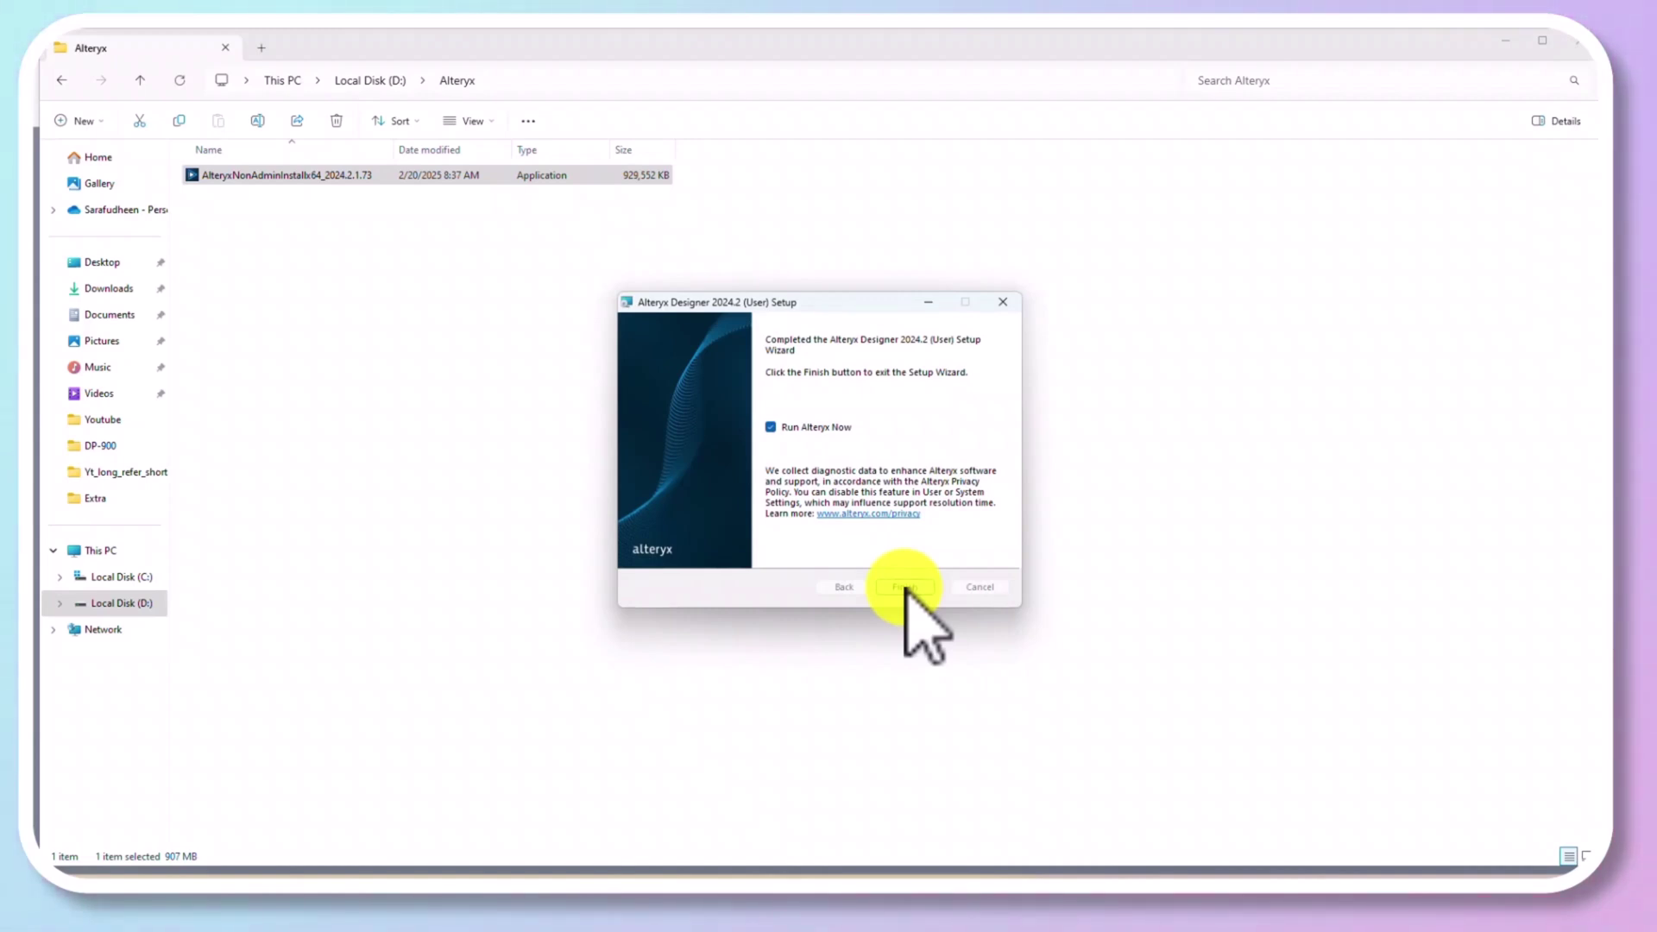
Step: Finish setup with Run Alteryx Now checked and dismiss the AMP engine notice
{"action": "left_click", "coordinate": [904, 587]}
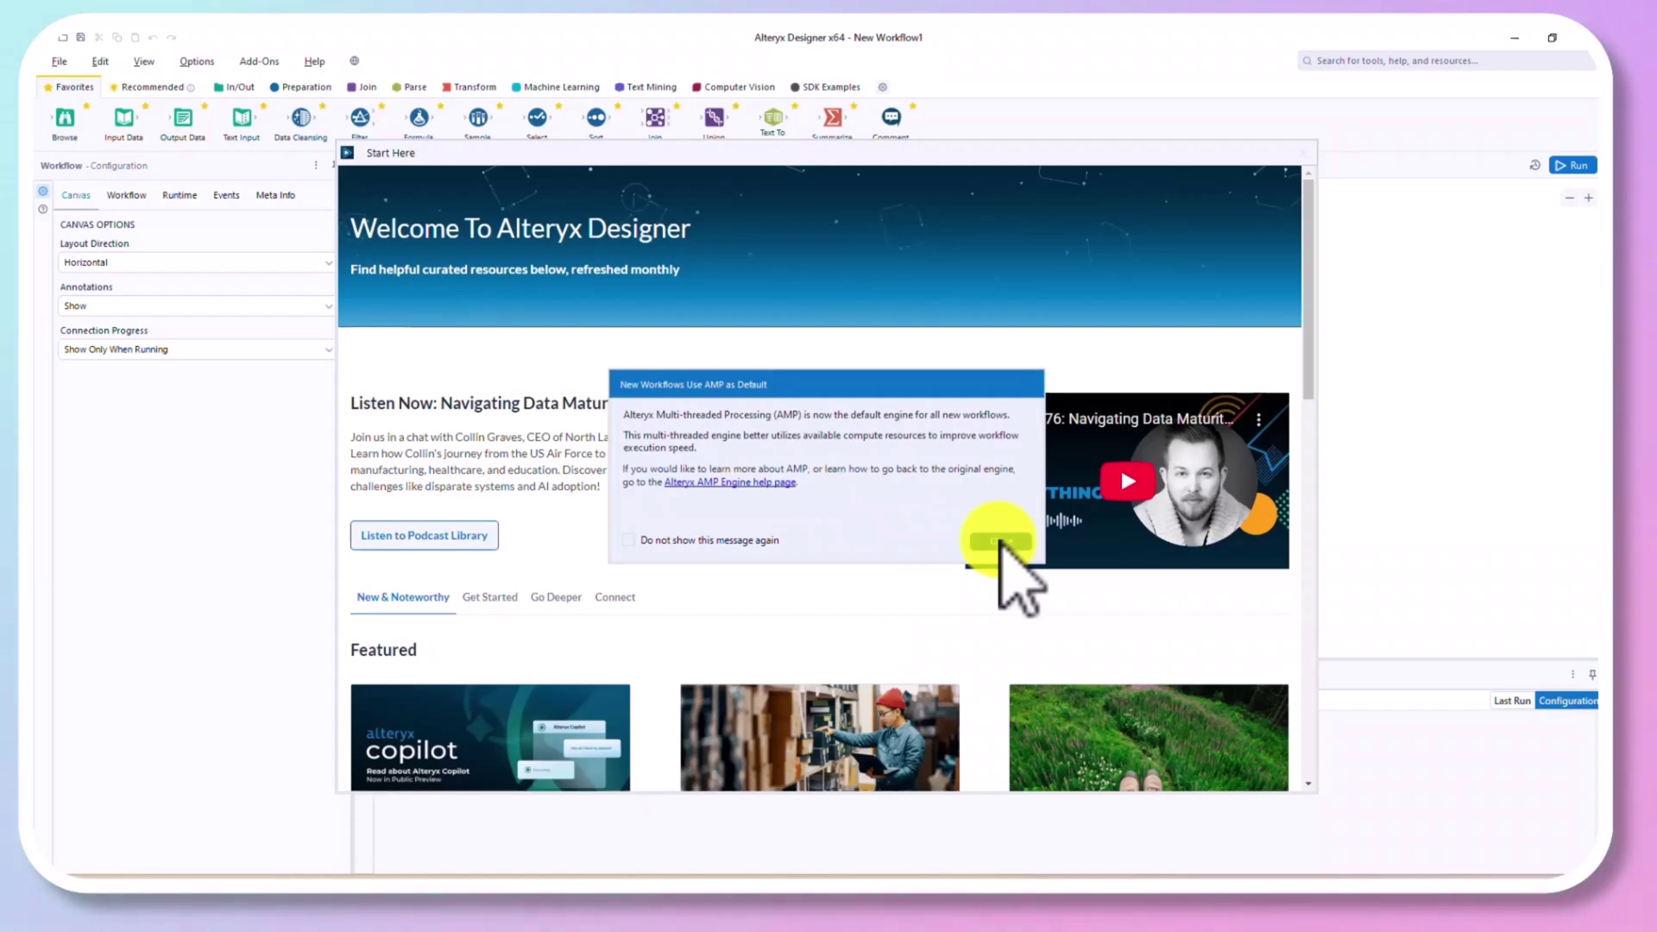
{"action": "left_click", "coordinate": [999, 541]}
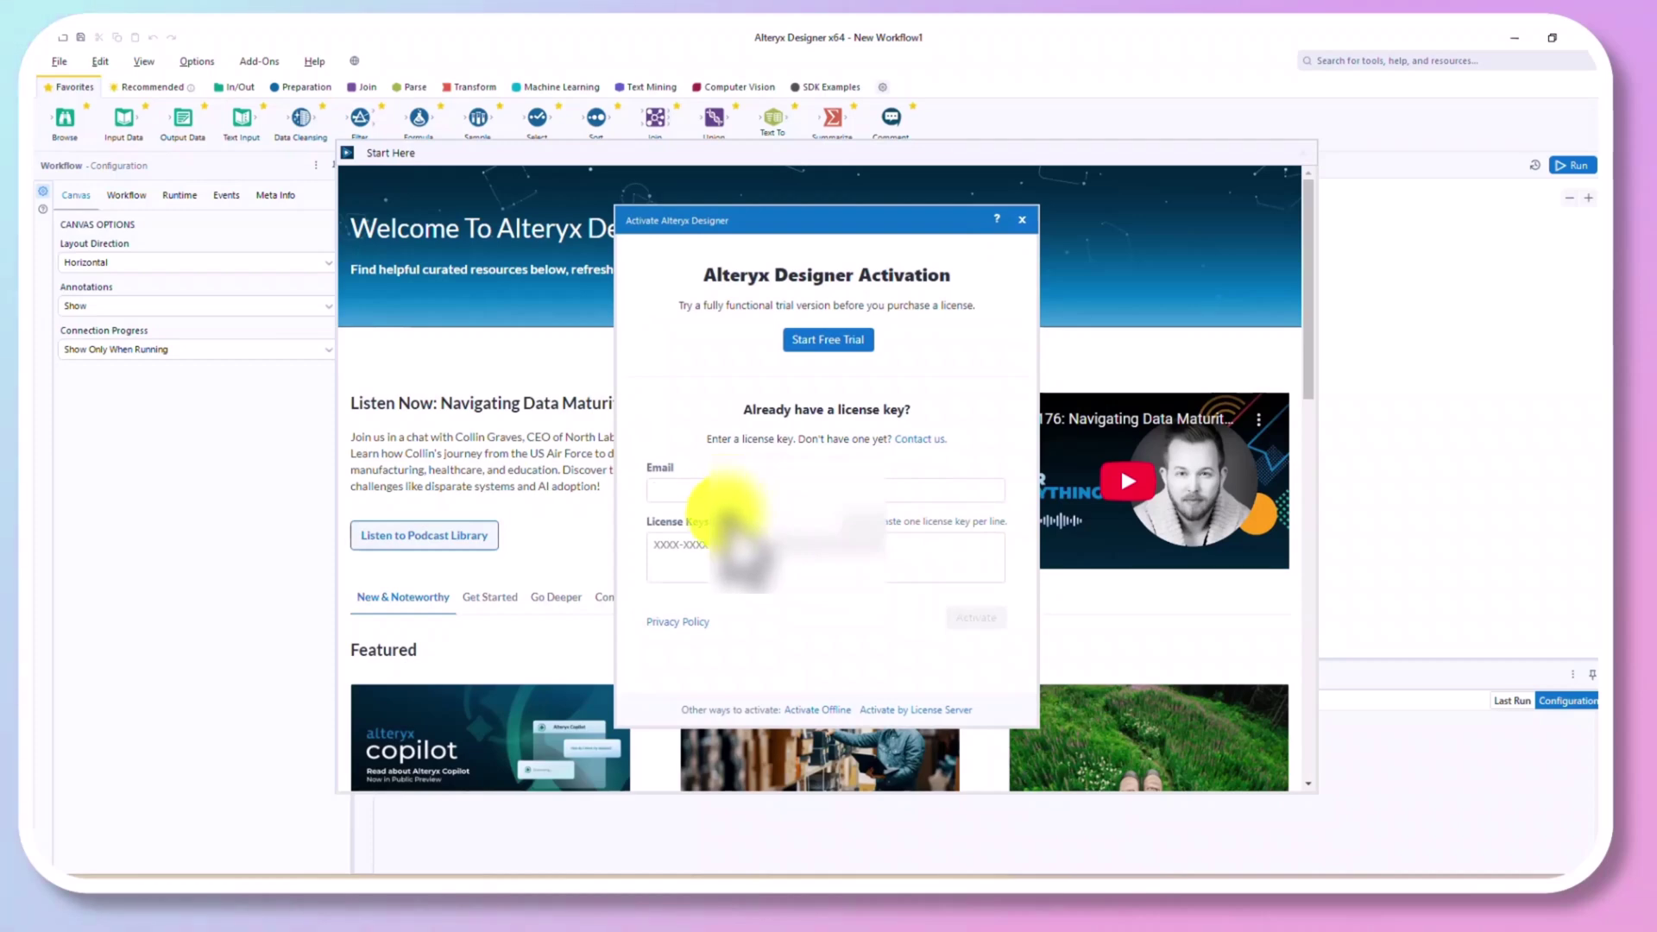
Step: Activate Designer with the pasted licence key and account e-mail, then continue past the success page
{"action": "key", "text": "alt+Tab"}
{"action": "left_click", "coordinate": [706, 539]}
{"action": "key", "text": "ctrl+v"}
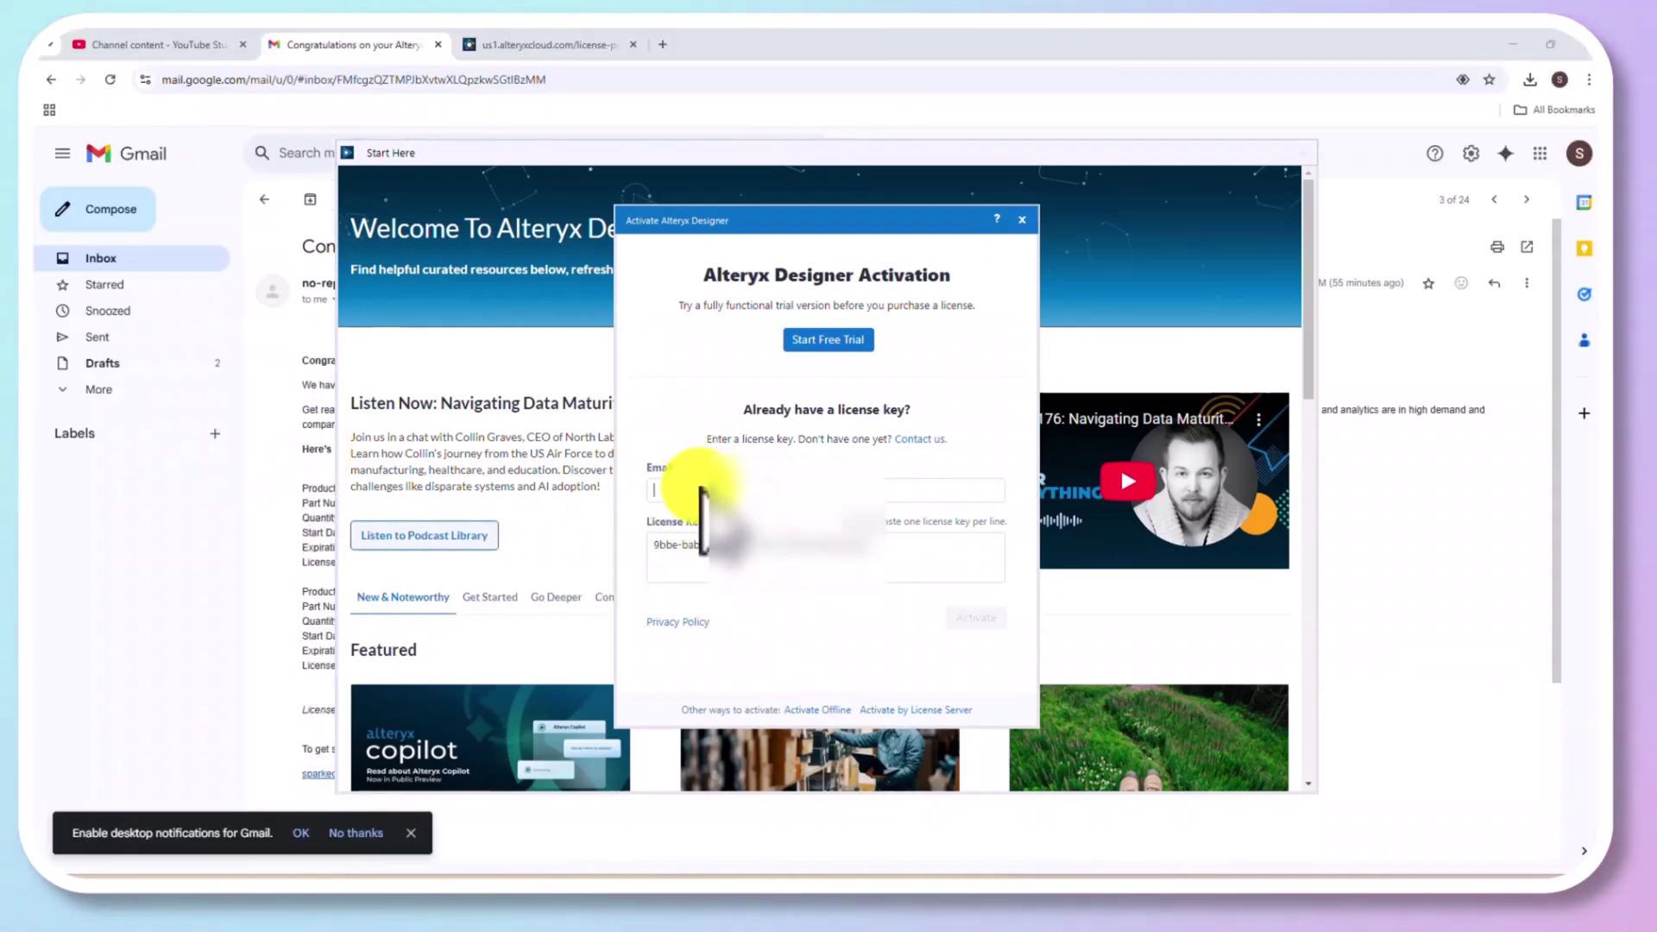
{"action": "left_click", "coordinate": [706, 490]}
{"action": "key", "text": "ctrl+v"}
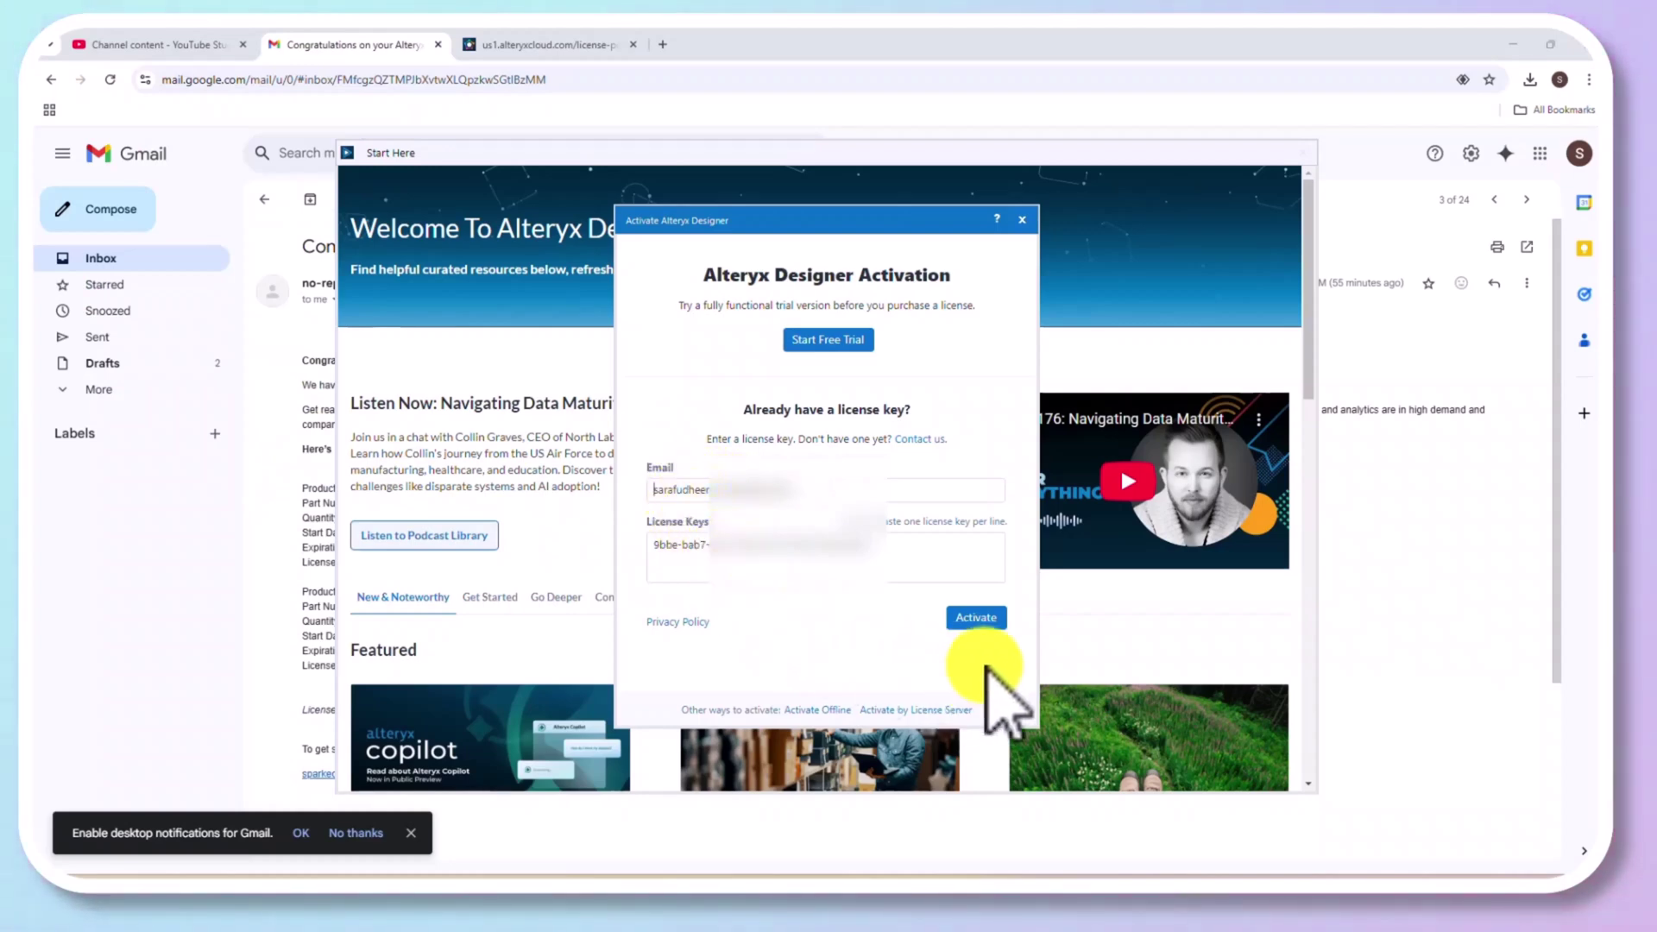
{"action": "left_click", "coordinate": [984, 618]}
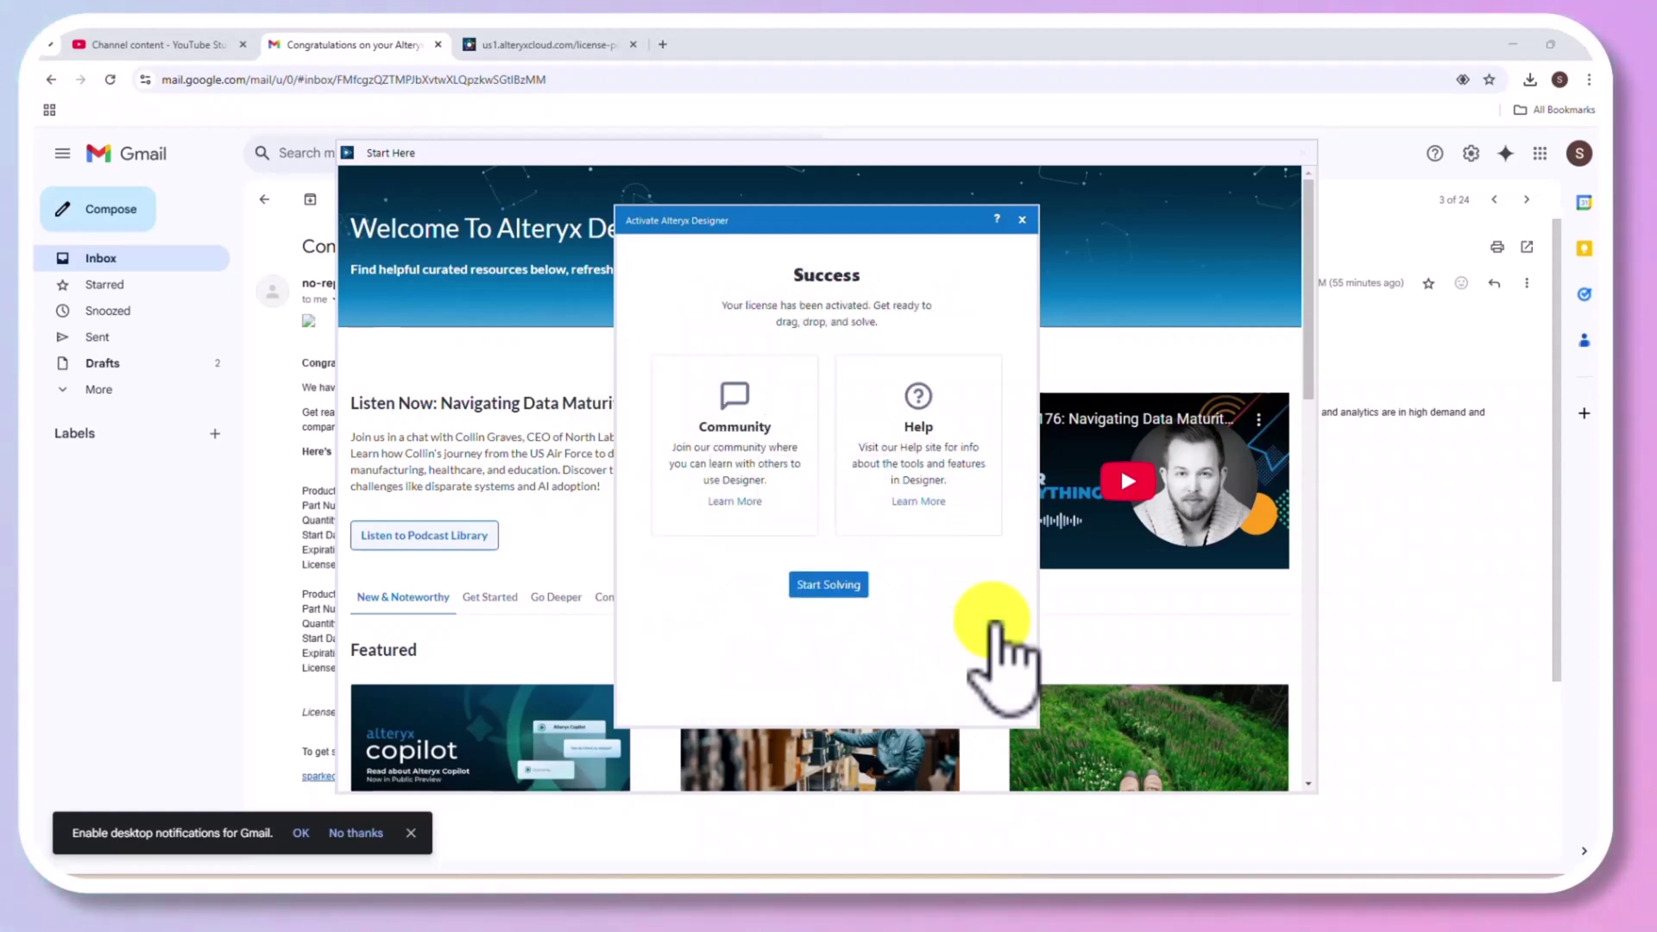
{"action": "left_click", "coordinate": [844, 586]}
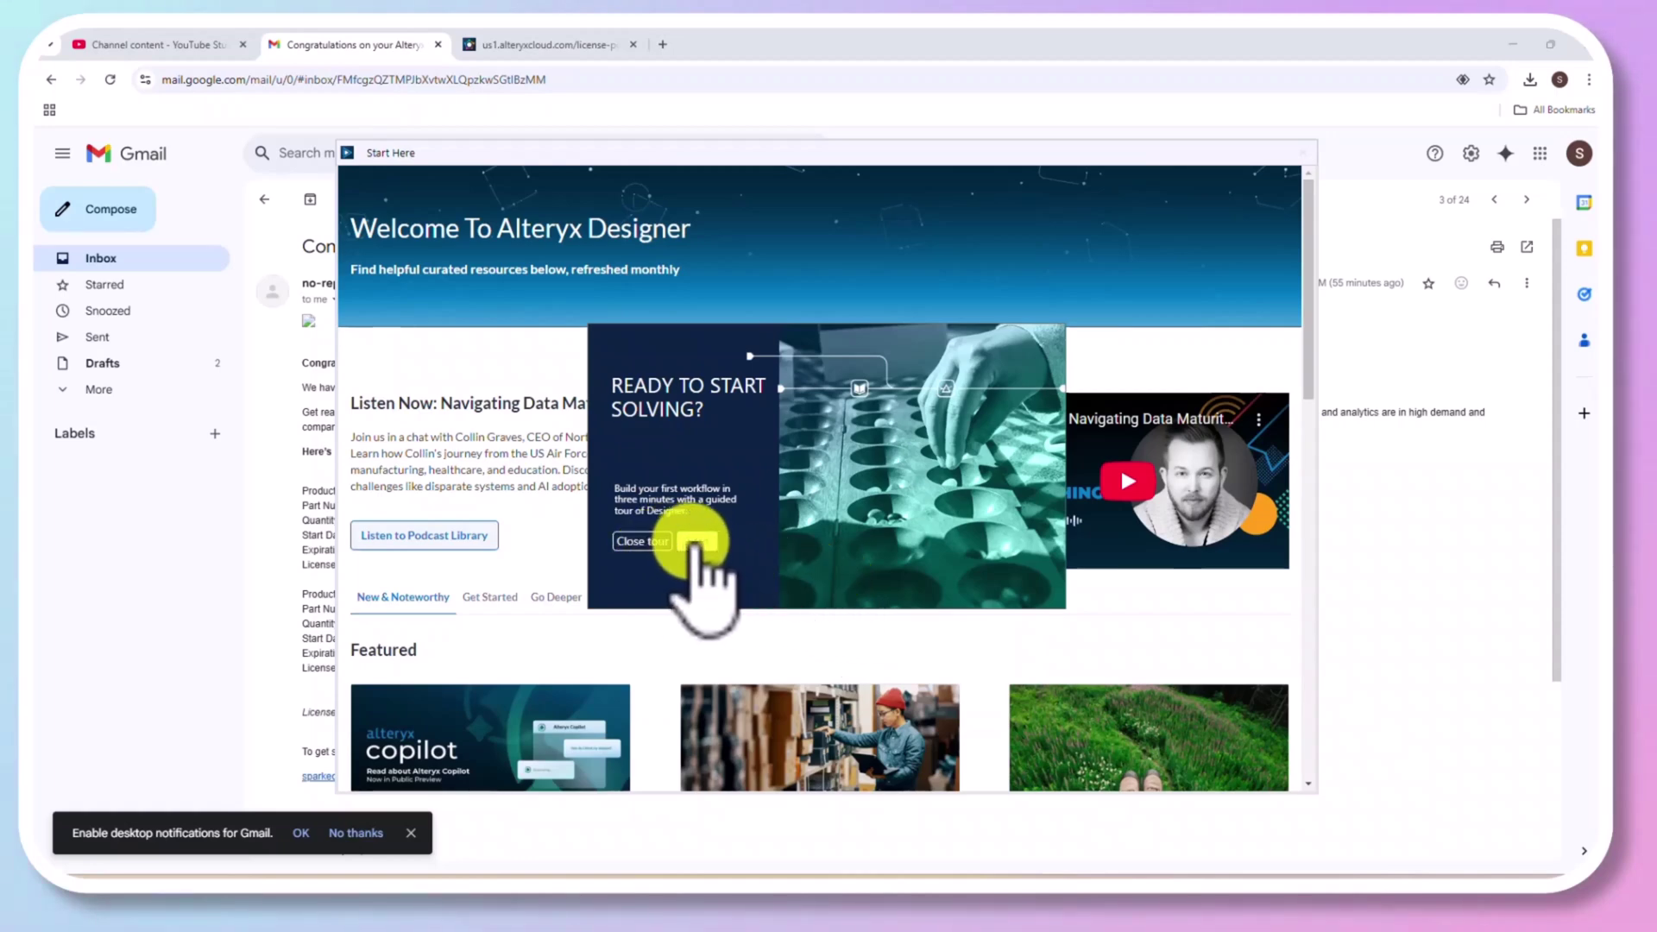
Step: Begin the guided tour and place an Input Data tool on the canvas
{"action": "left_click", "coordinate": [696, 541]}
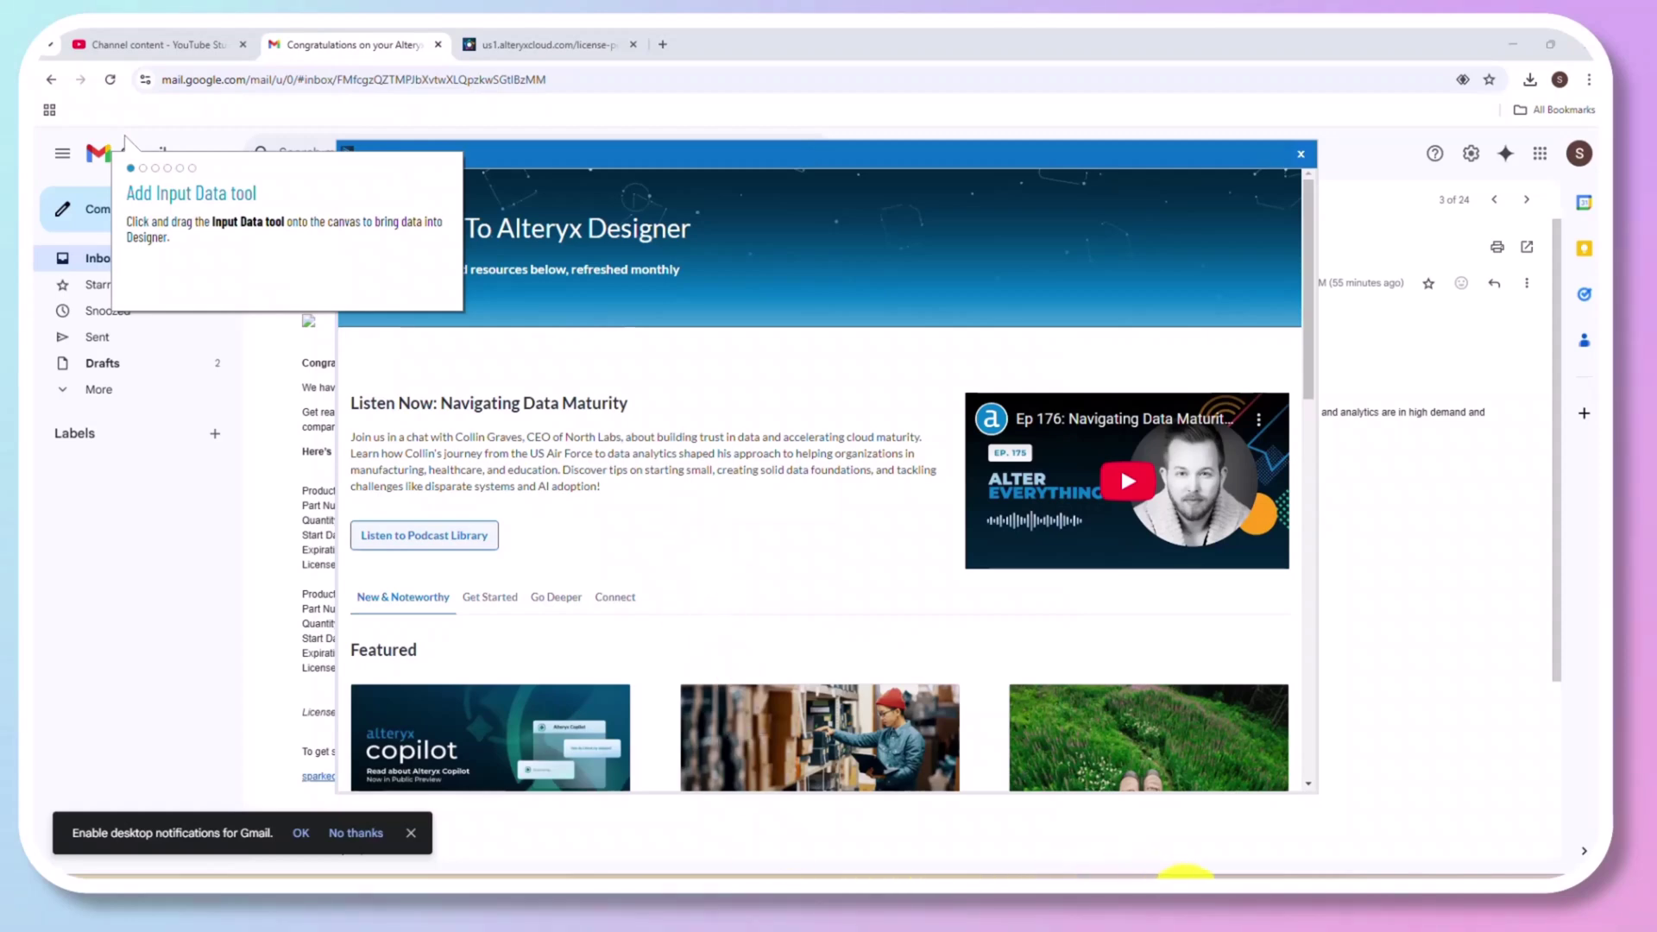
{"action": "left_click", "coordinate": [1161, 863]}
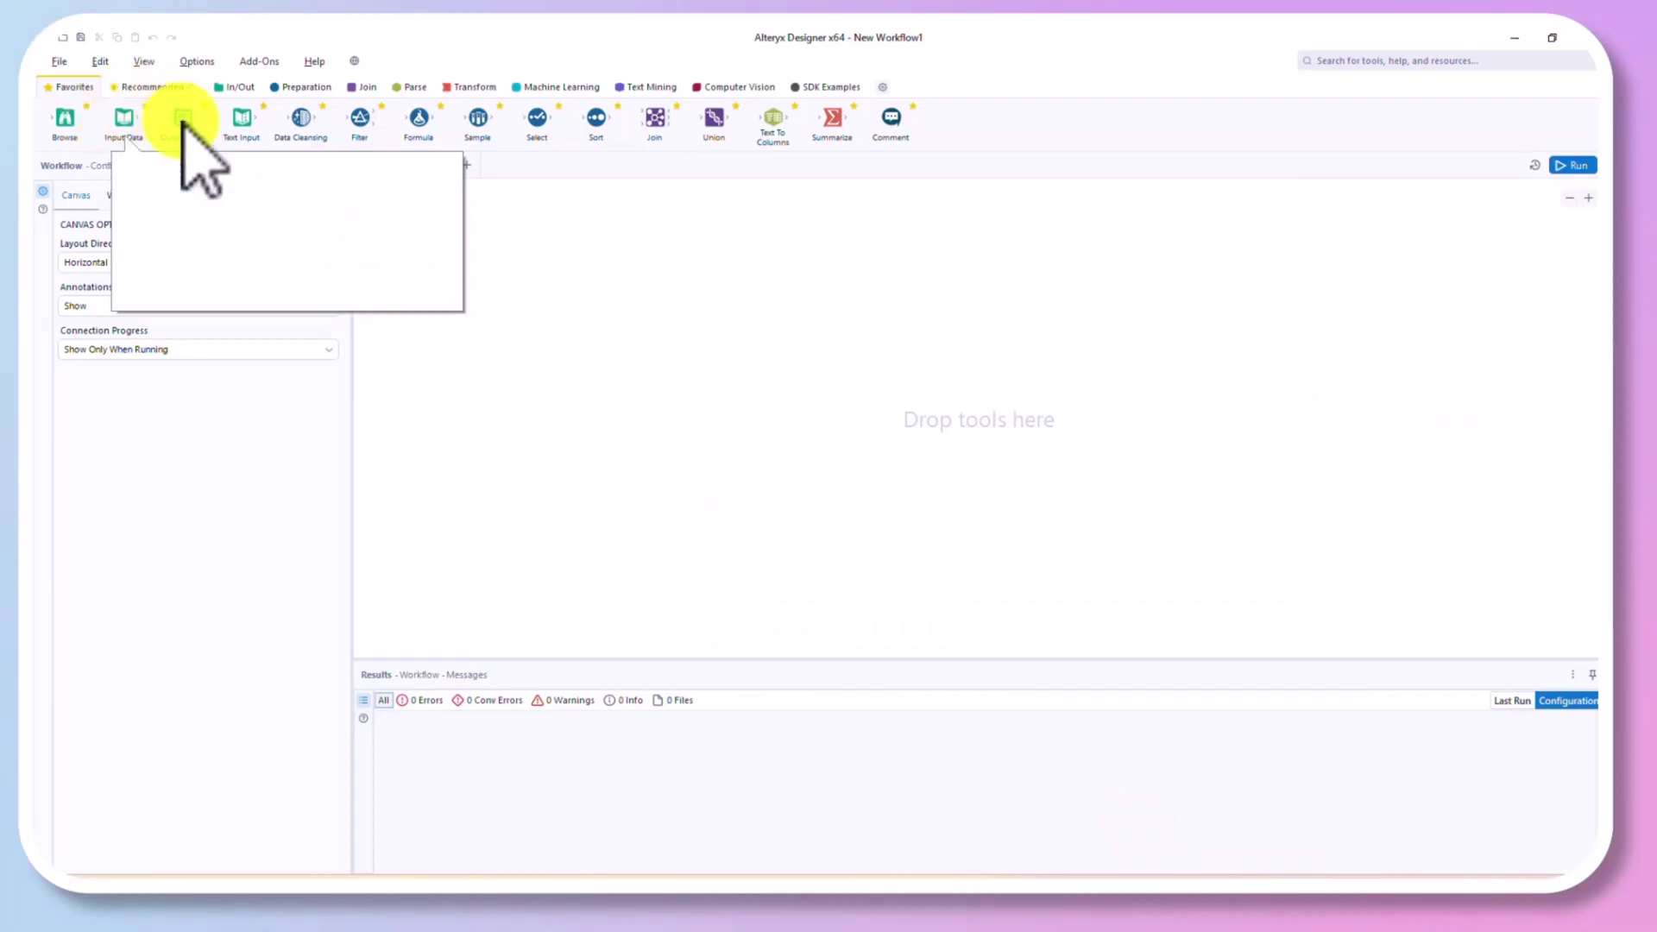
{"action": "left_click_drag", "start_coordinate": [128, 123], "coordinate": [603, 361]}
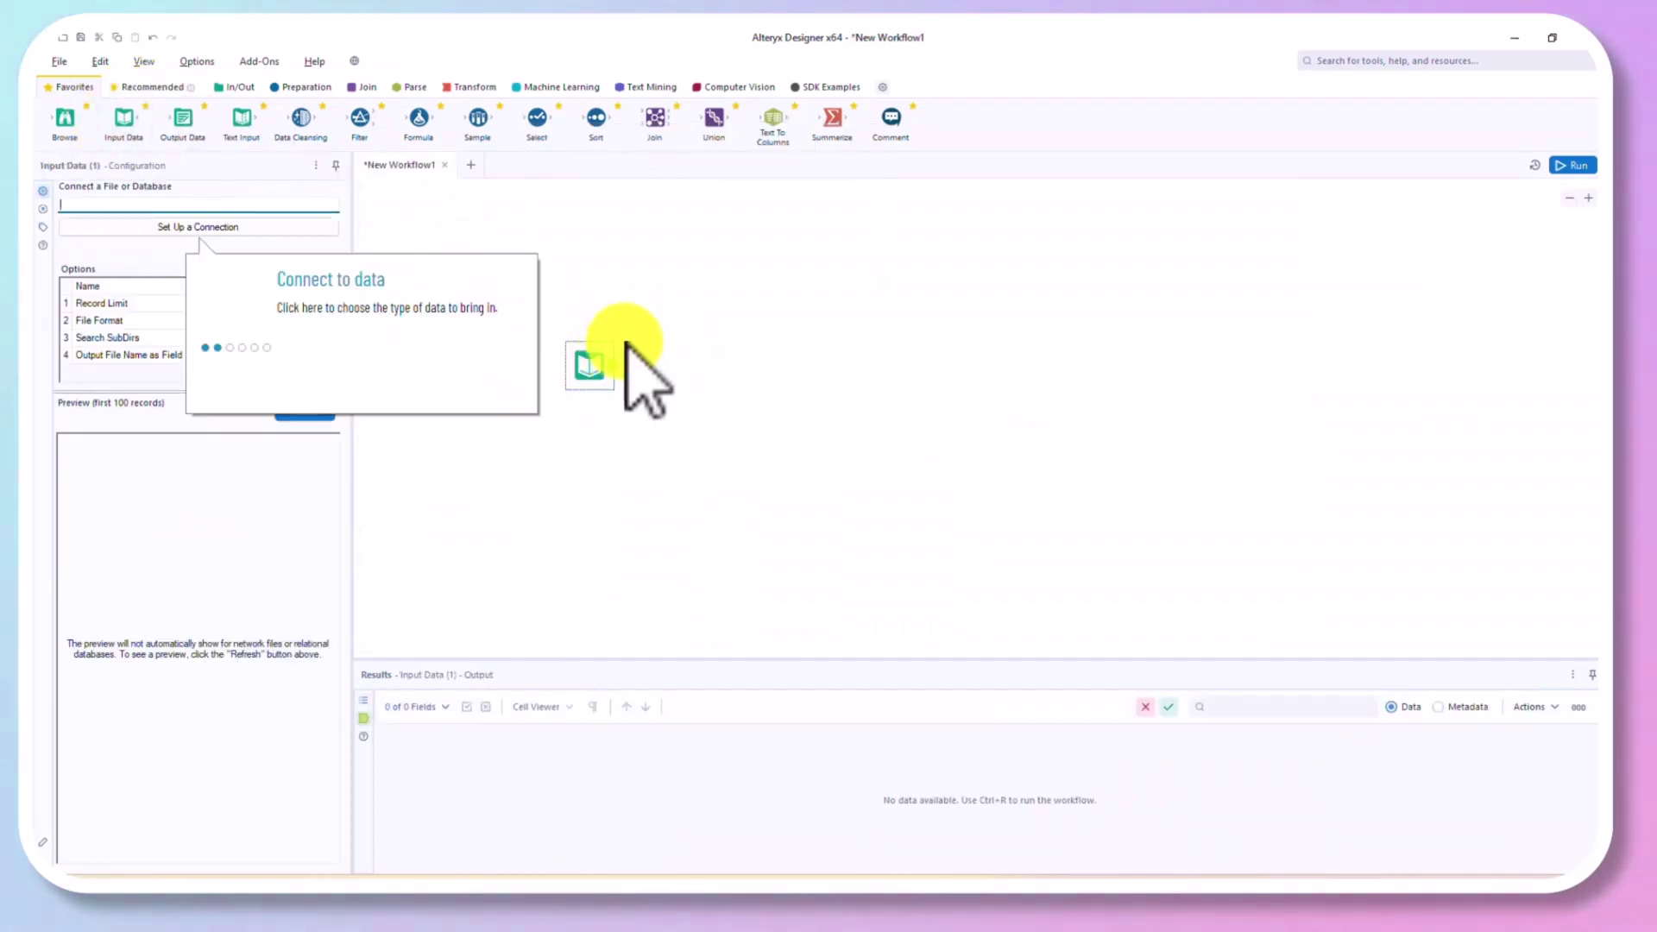
Step: Connect the Input Data tool to the file TutorialData.yxdb
{"action": "left_click", "coordinate": [190, 226]}
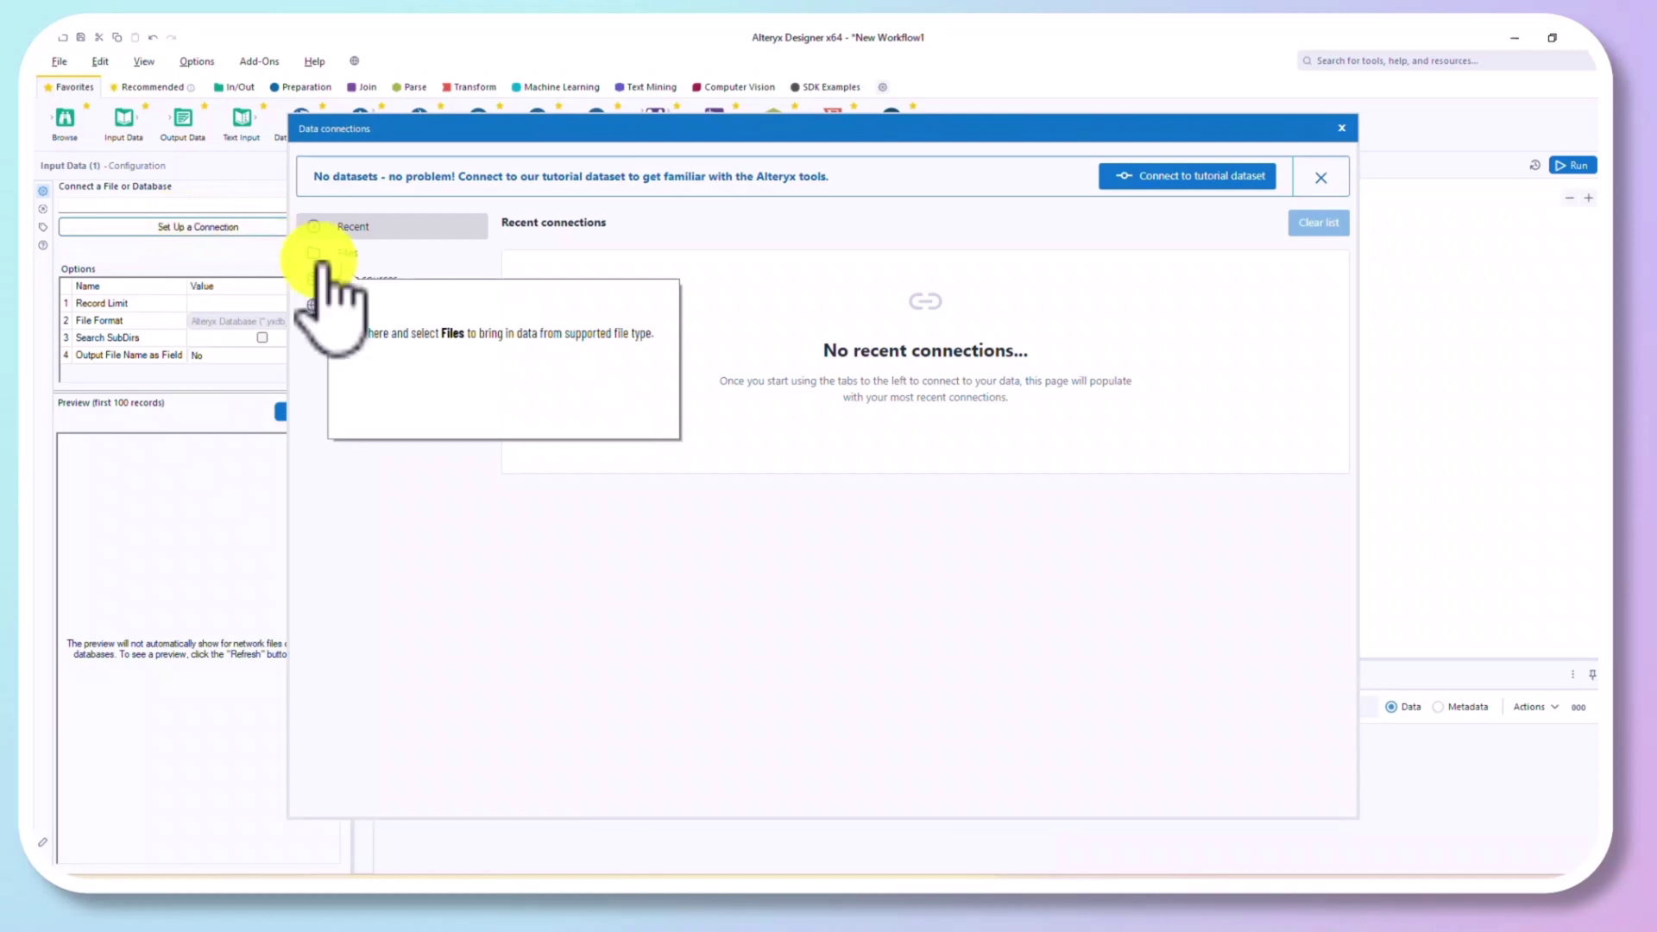
{"action": "left_click", "coordinate": [353, 256]}
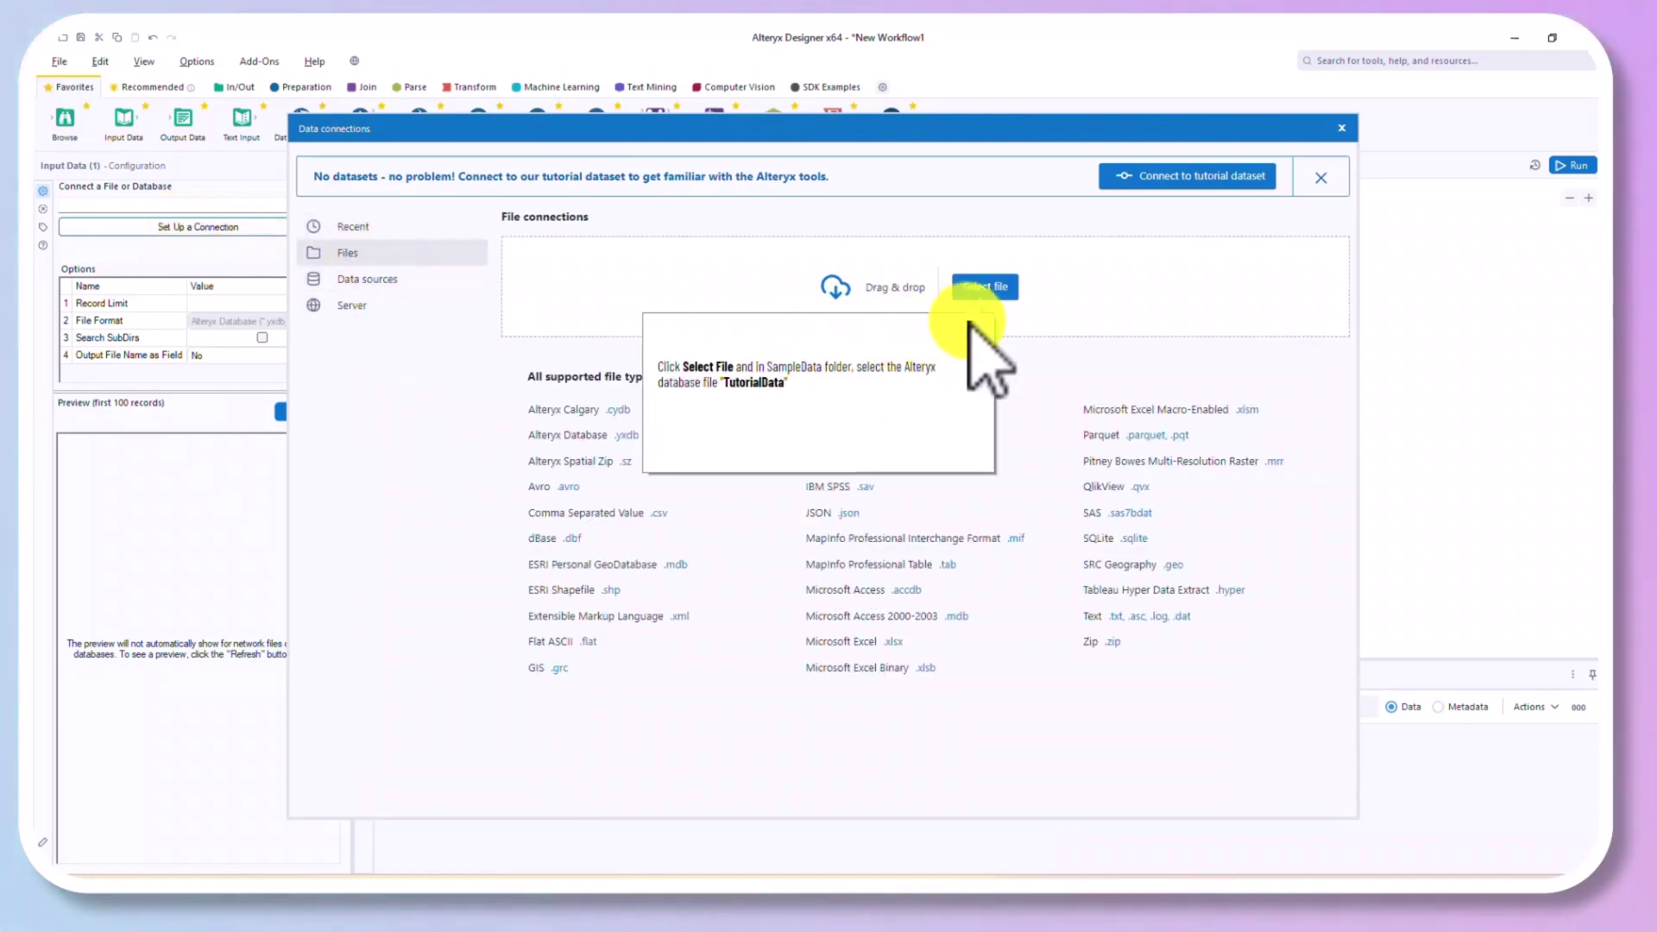
{"action": "left_click", "coordinate": [984, 287]}
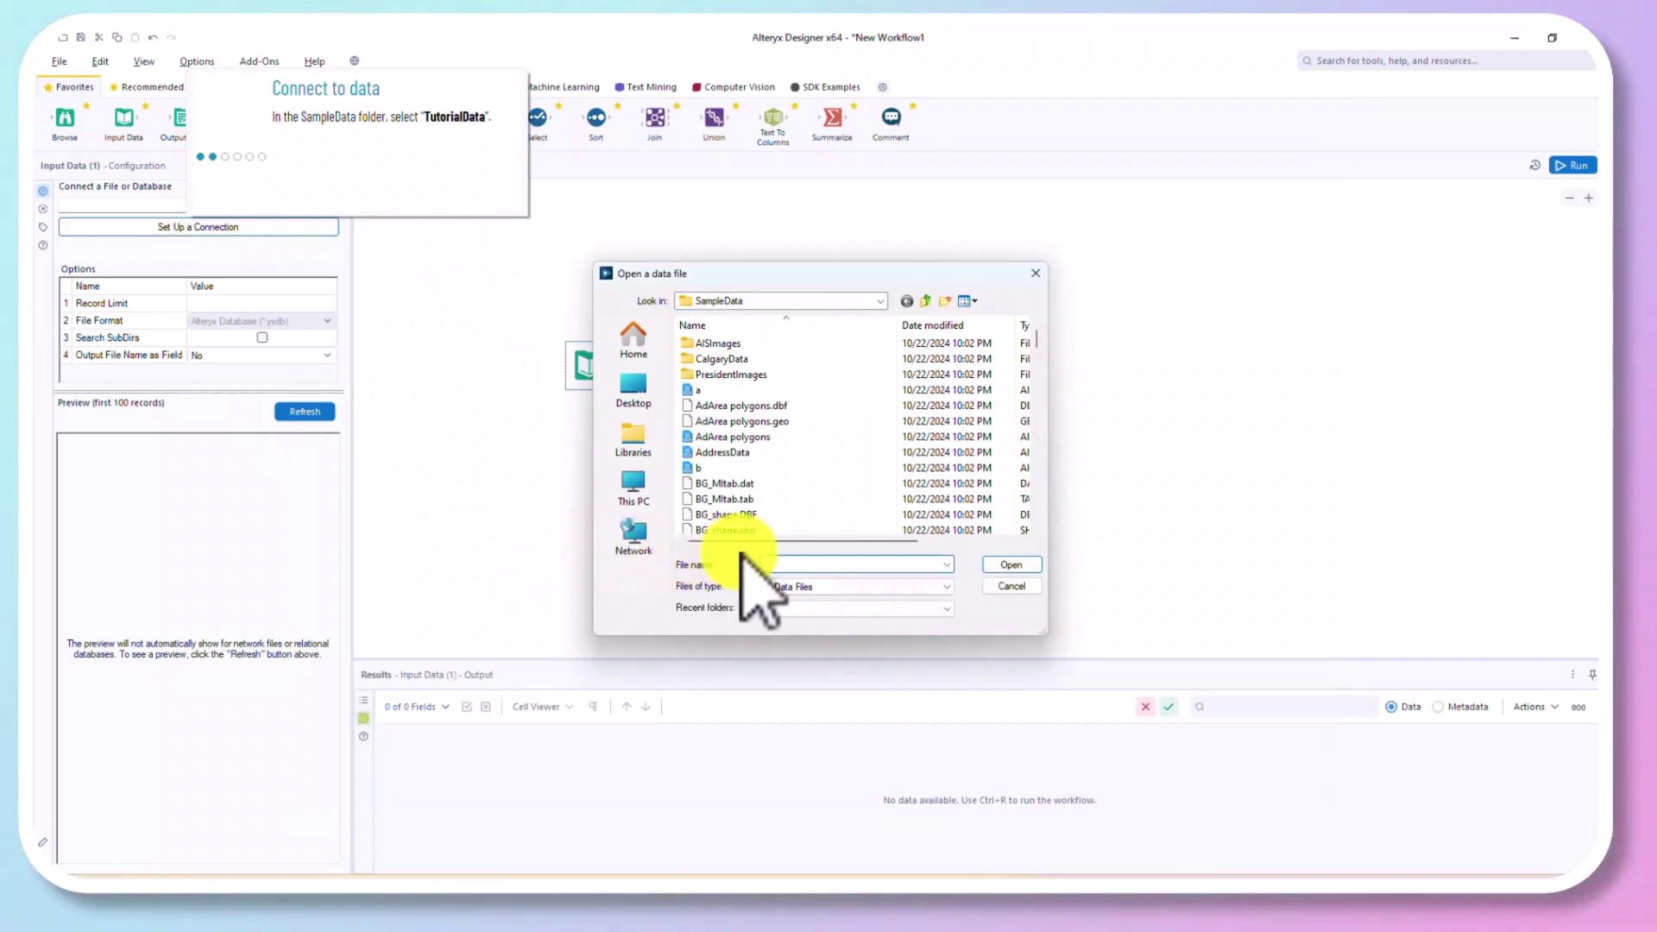
{"action": "type", "text": "tu"}
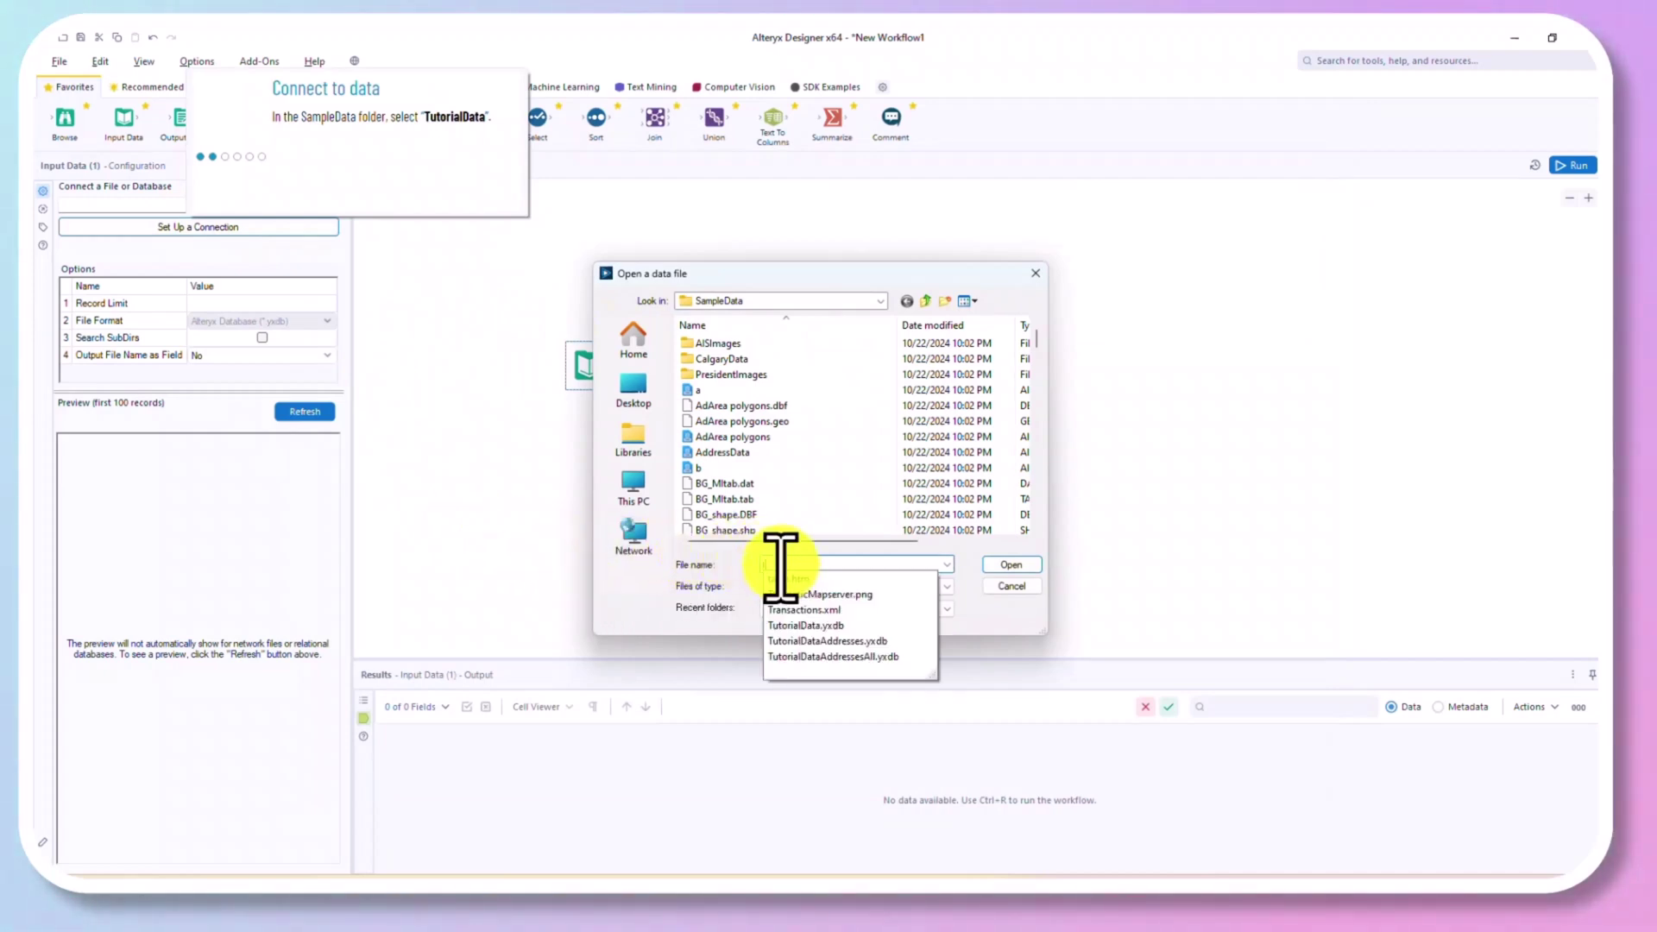
{"action": "left_click", "coordinate": [811, 580]}
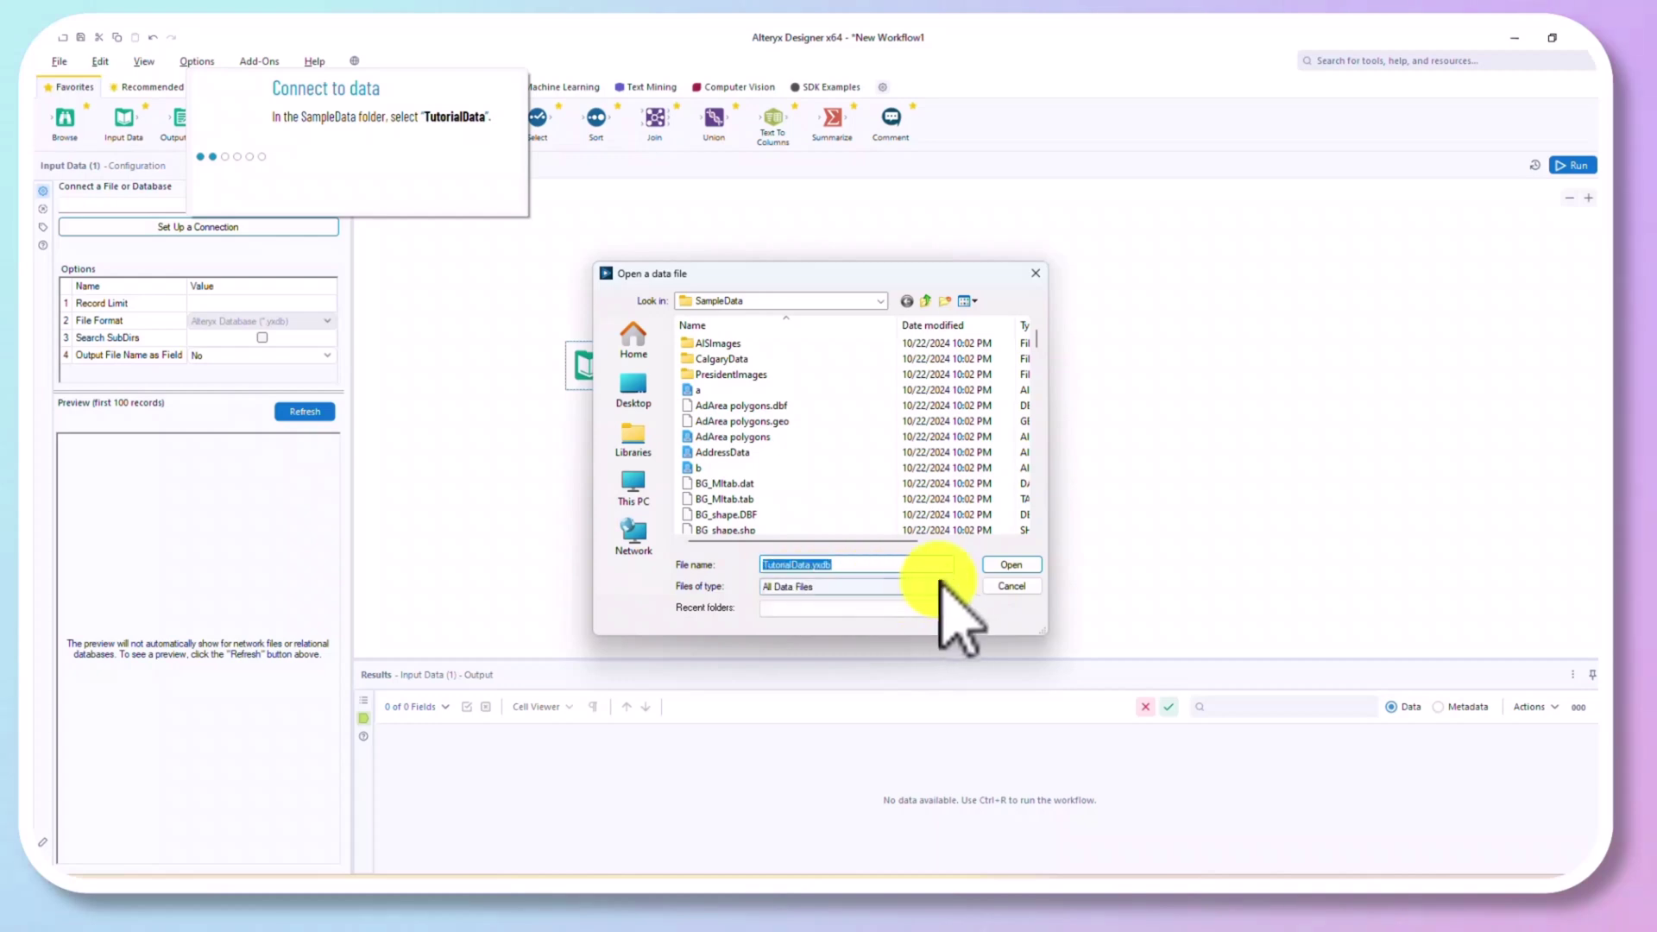
{"action": "left_click", "coordinate": [1006, 566]}
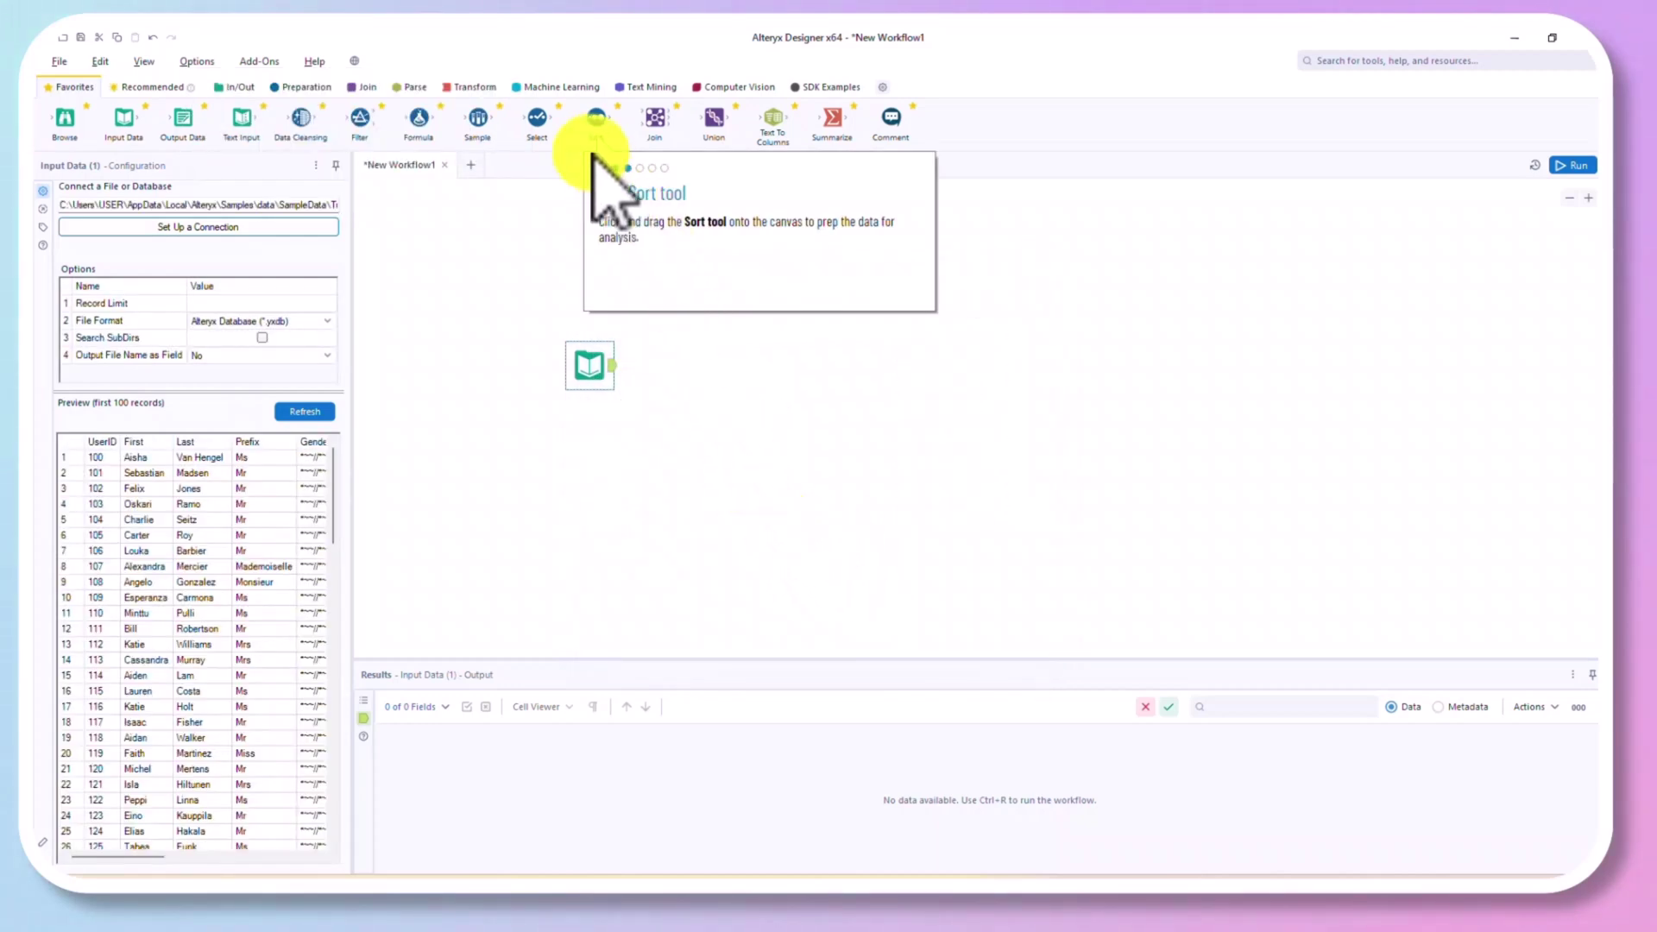
Step: Add a Sort tool ordering UserID Descending, then attach a Browse tool after it
{"action": "left_click_drag", "start_coordinate": [596, 118], "coordinate": [712, 371]}
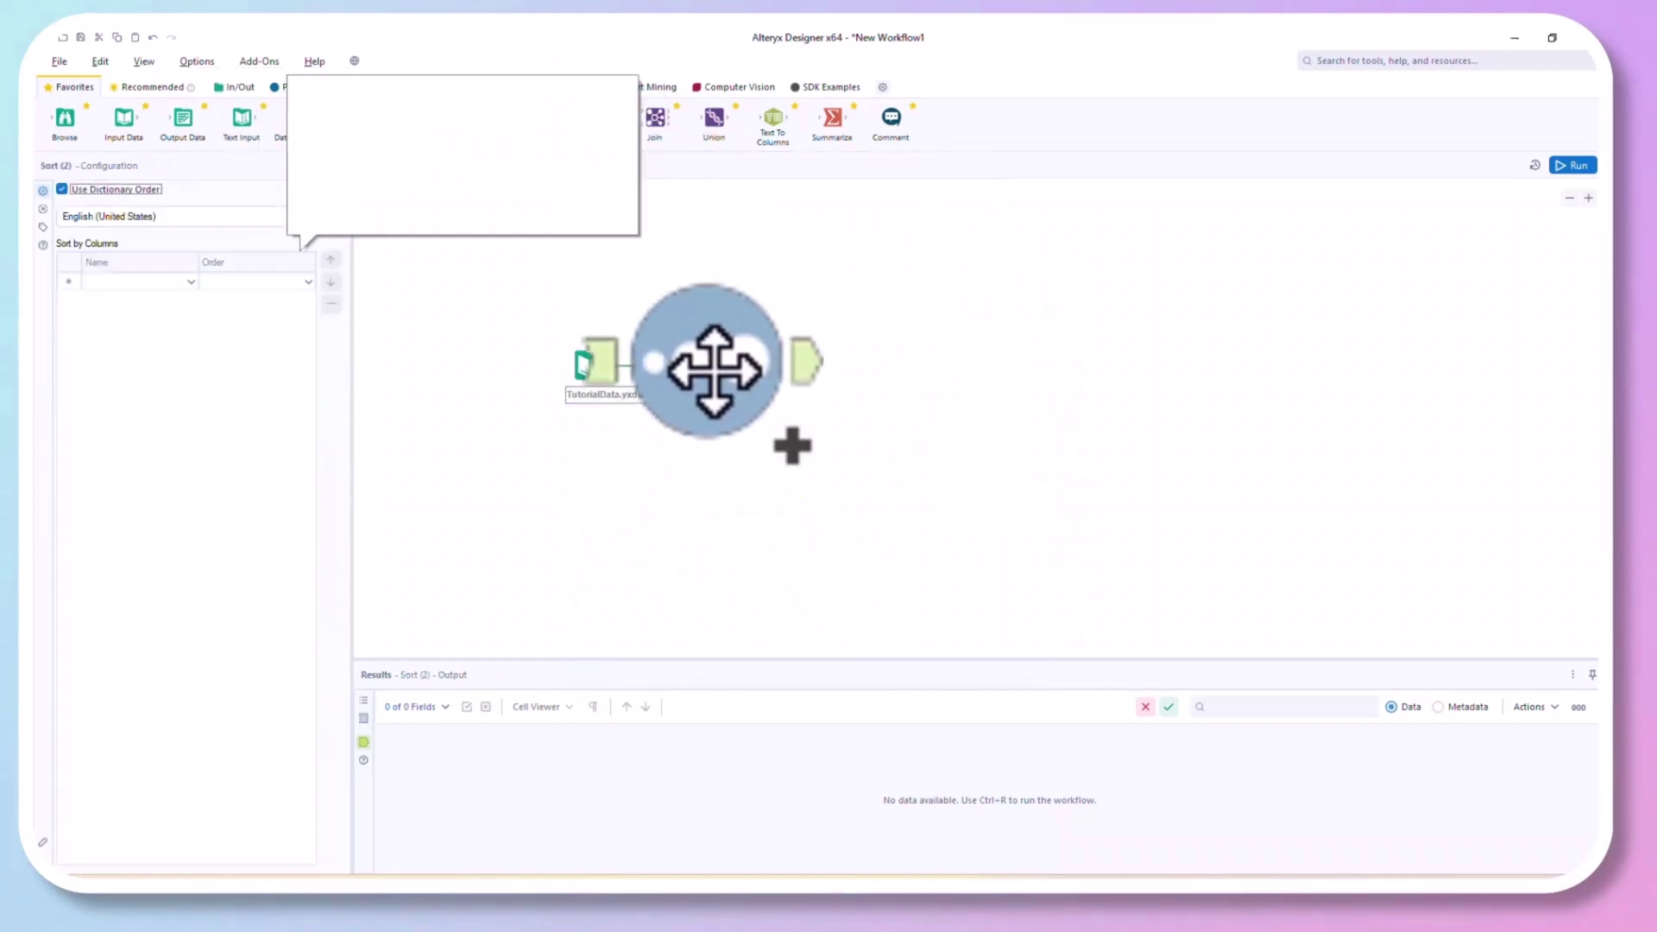
{"action": "left_click", "coordinate": [306, 283]}
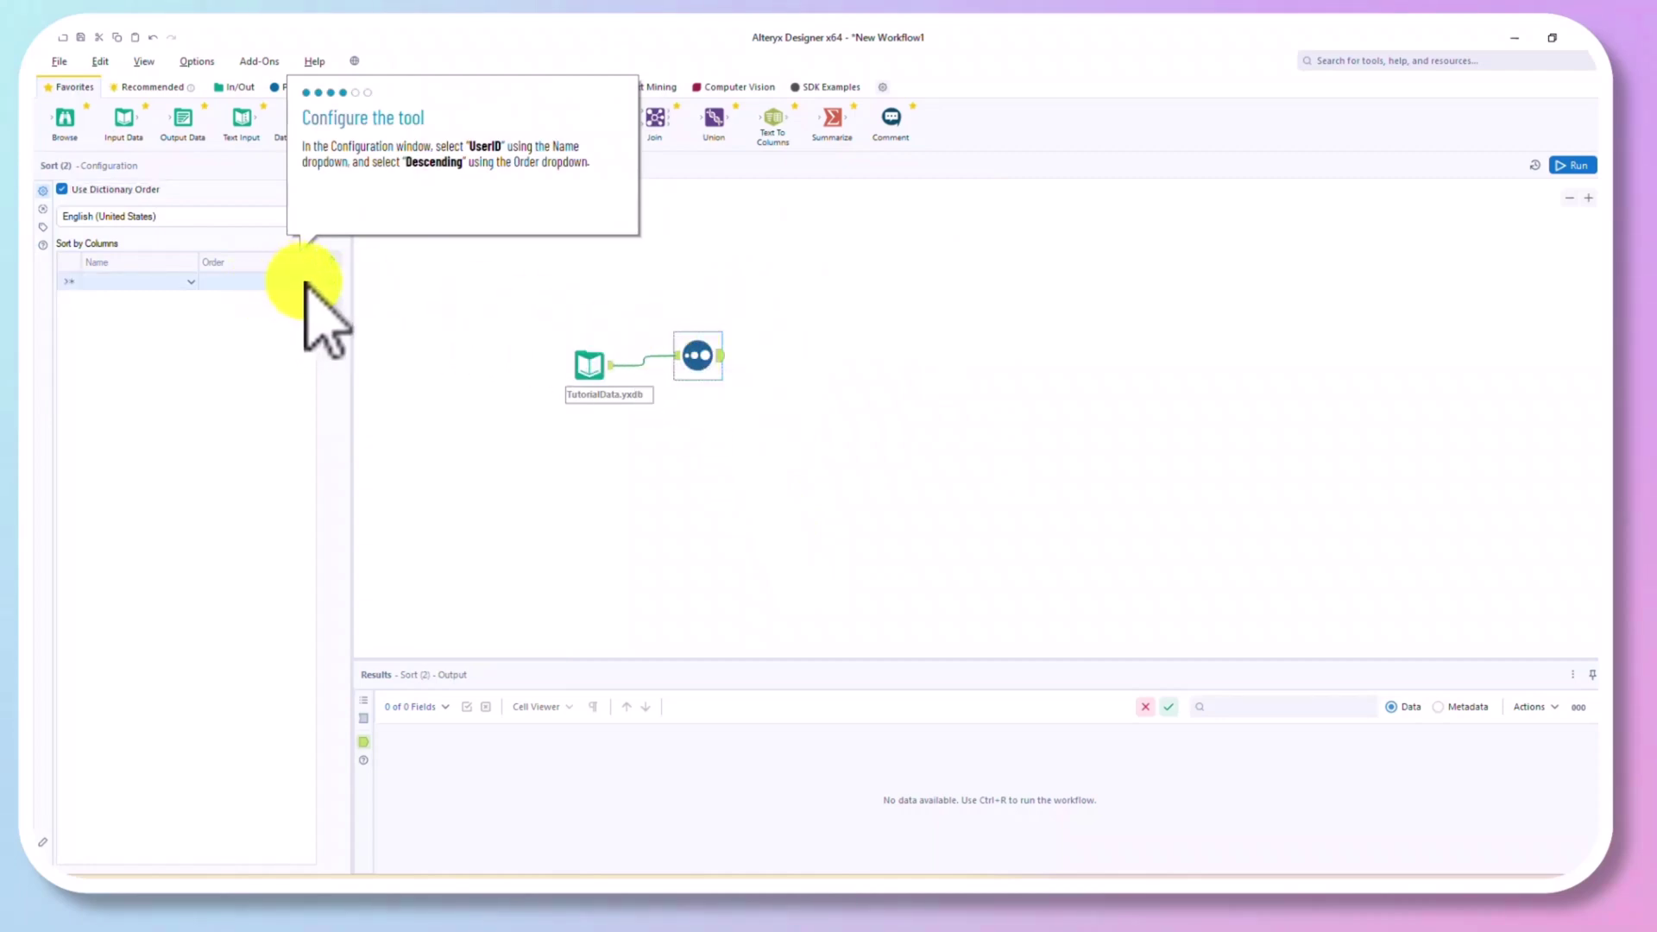
{"action": "left_click", "coordinate": [185, 285]}
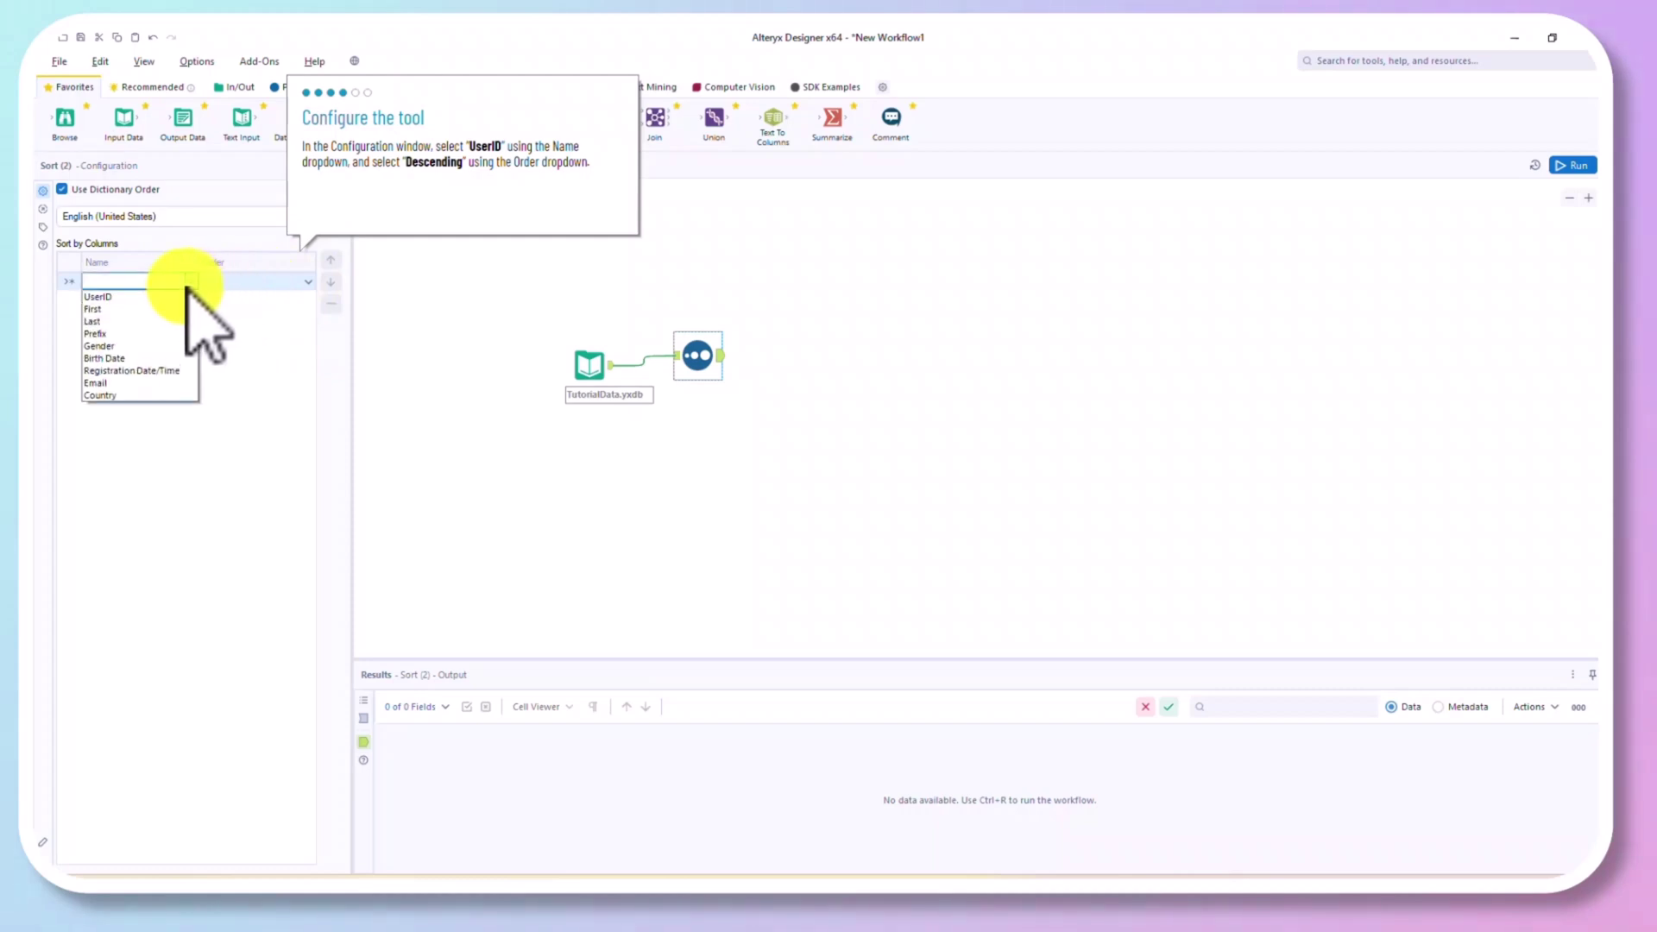
{"action": "left_click", "coordinate": [177, 296]}
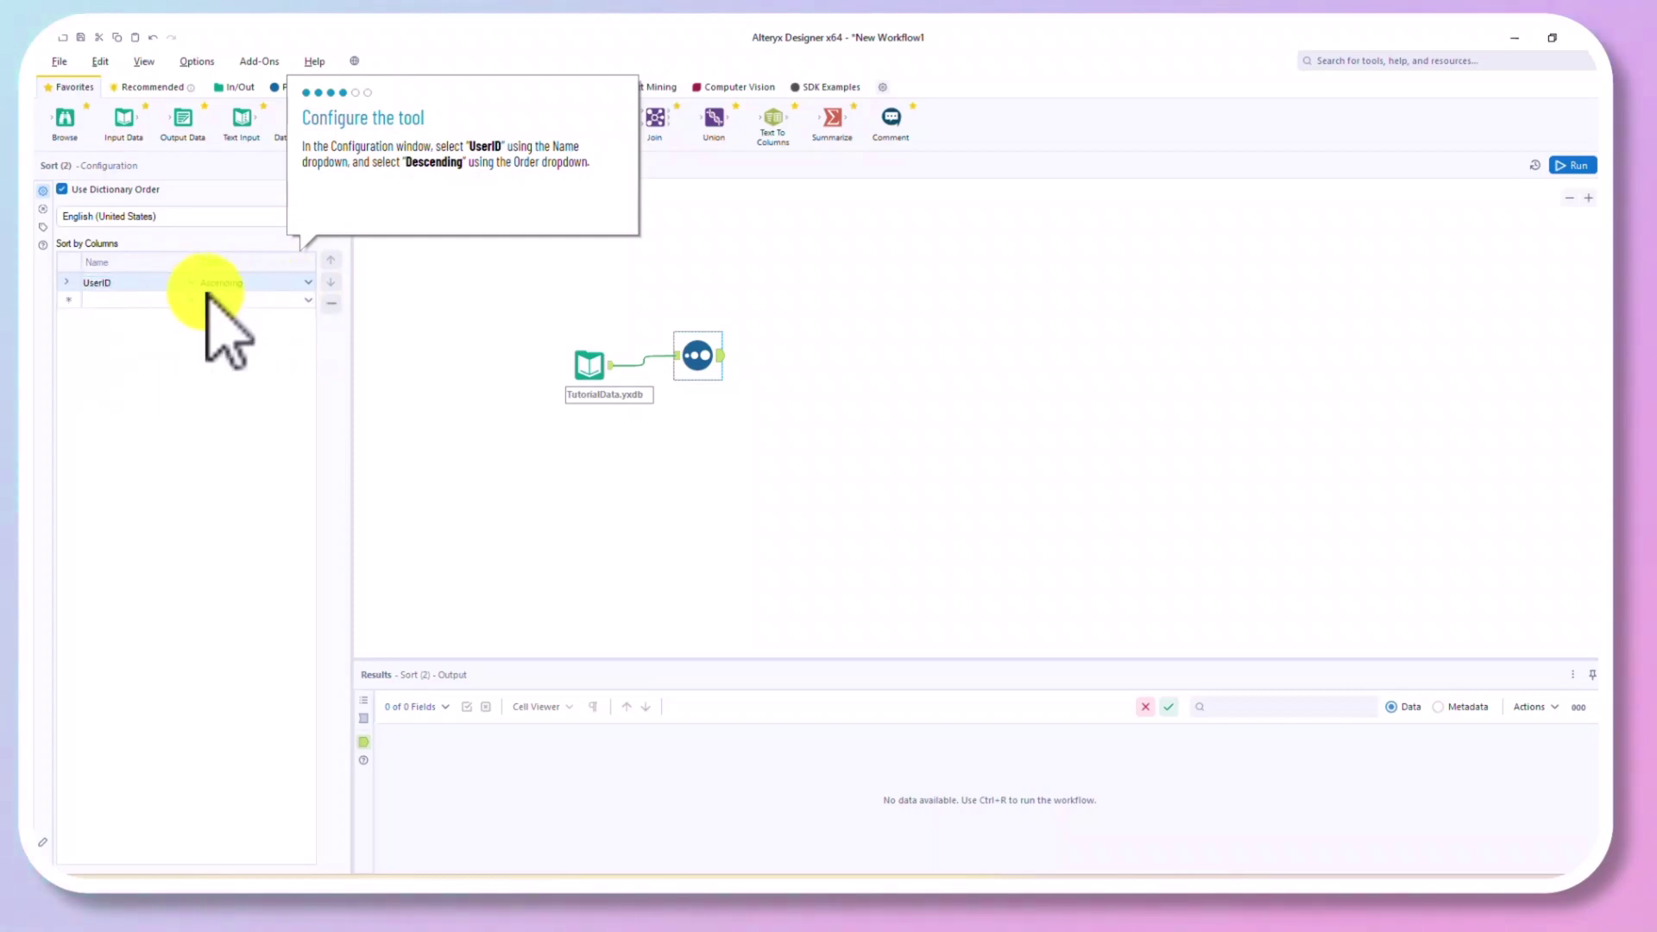
{"action": "left_click", "coordinate": [297, 283]}
{"action": "left_click", "coordinate": [259, 298]}
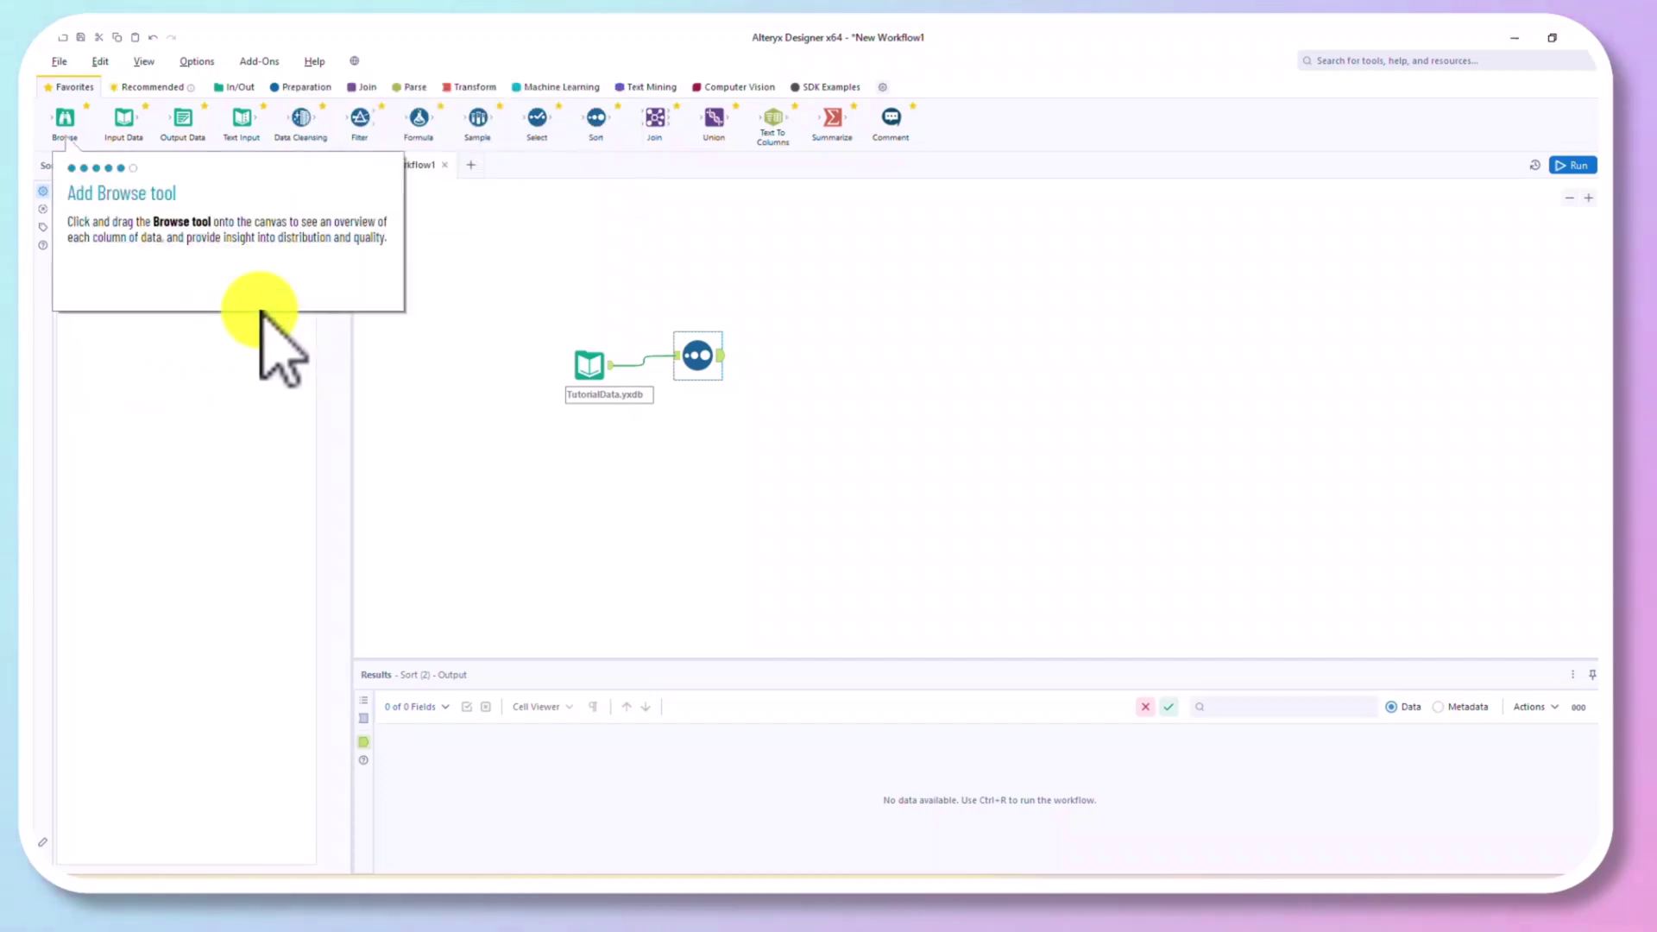
{"action": "left_click_drag", "start_coordinate": [65, 116], "coordinate": [794, 339]}
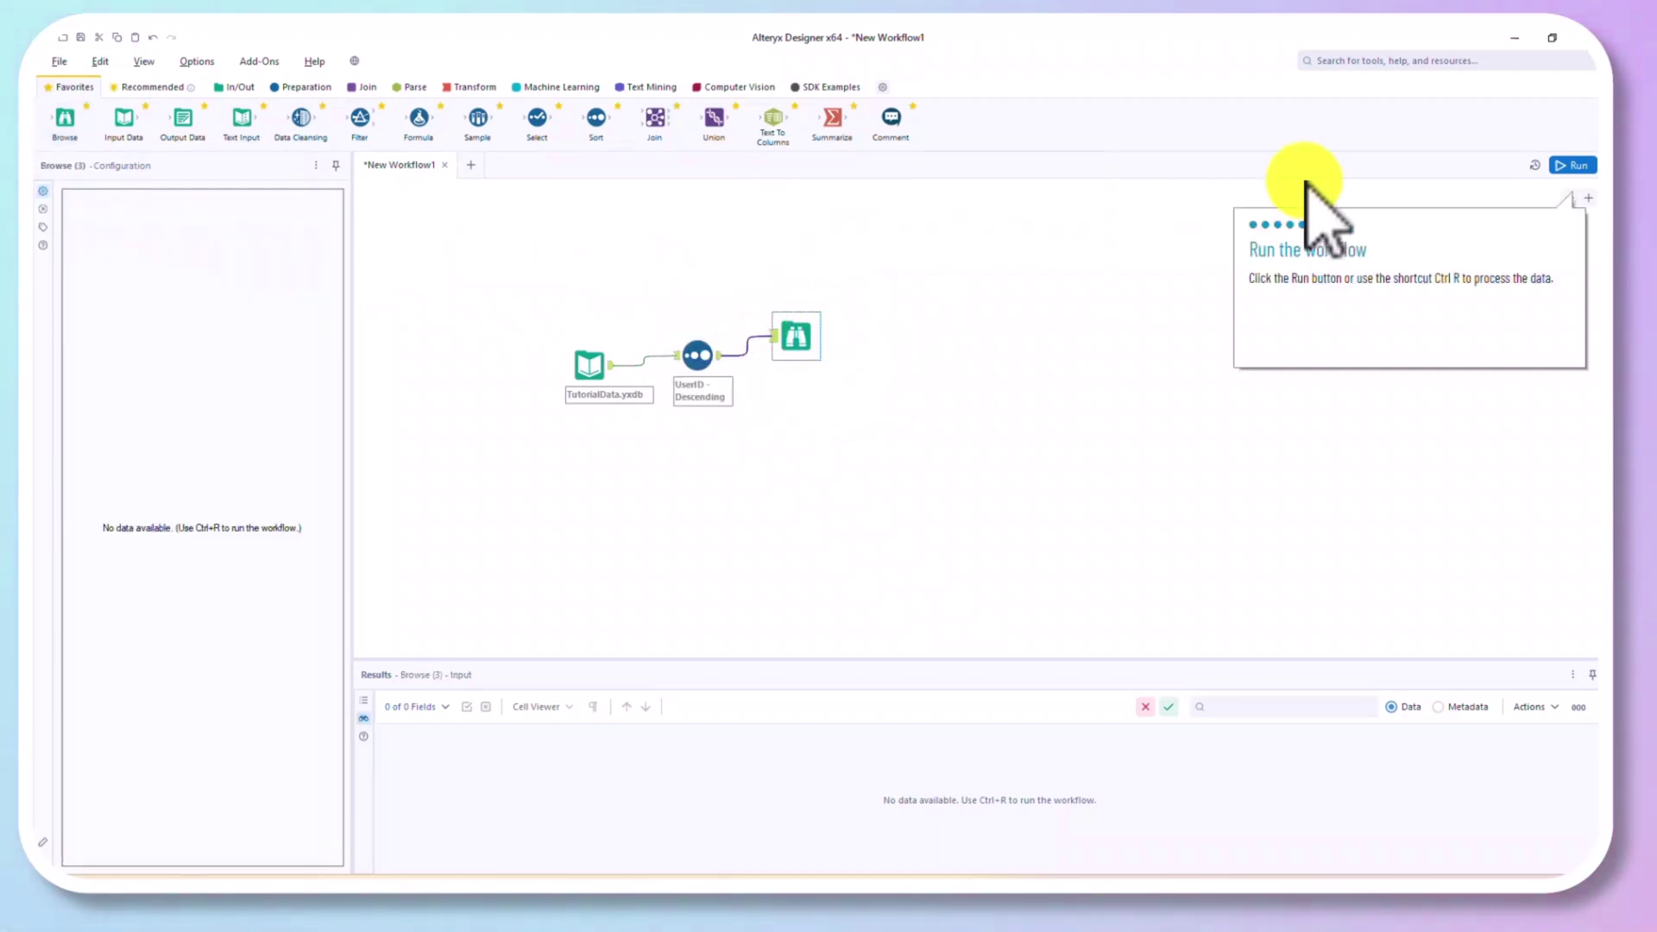
Step: Run the workflow and dismiss the 'Woo hoo!' message to show the 8,716 sorted records
{"action": "left_click", "coordinate": [1573, 165]}
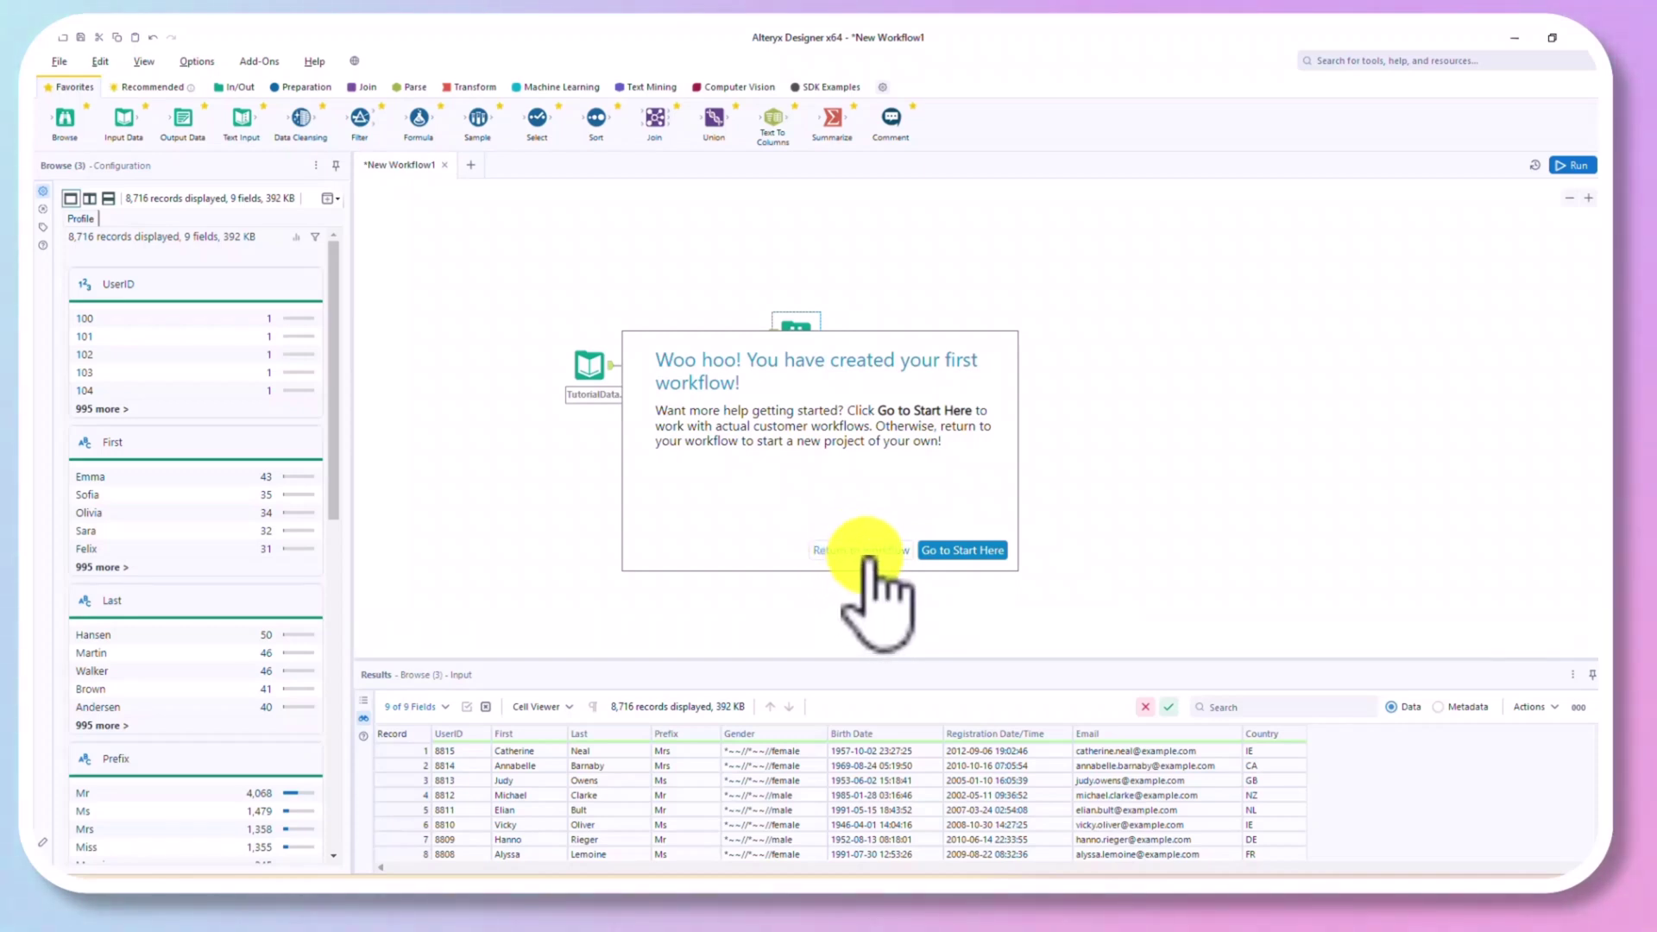
{"action": "left_click", "coordinate": [867, 550]}
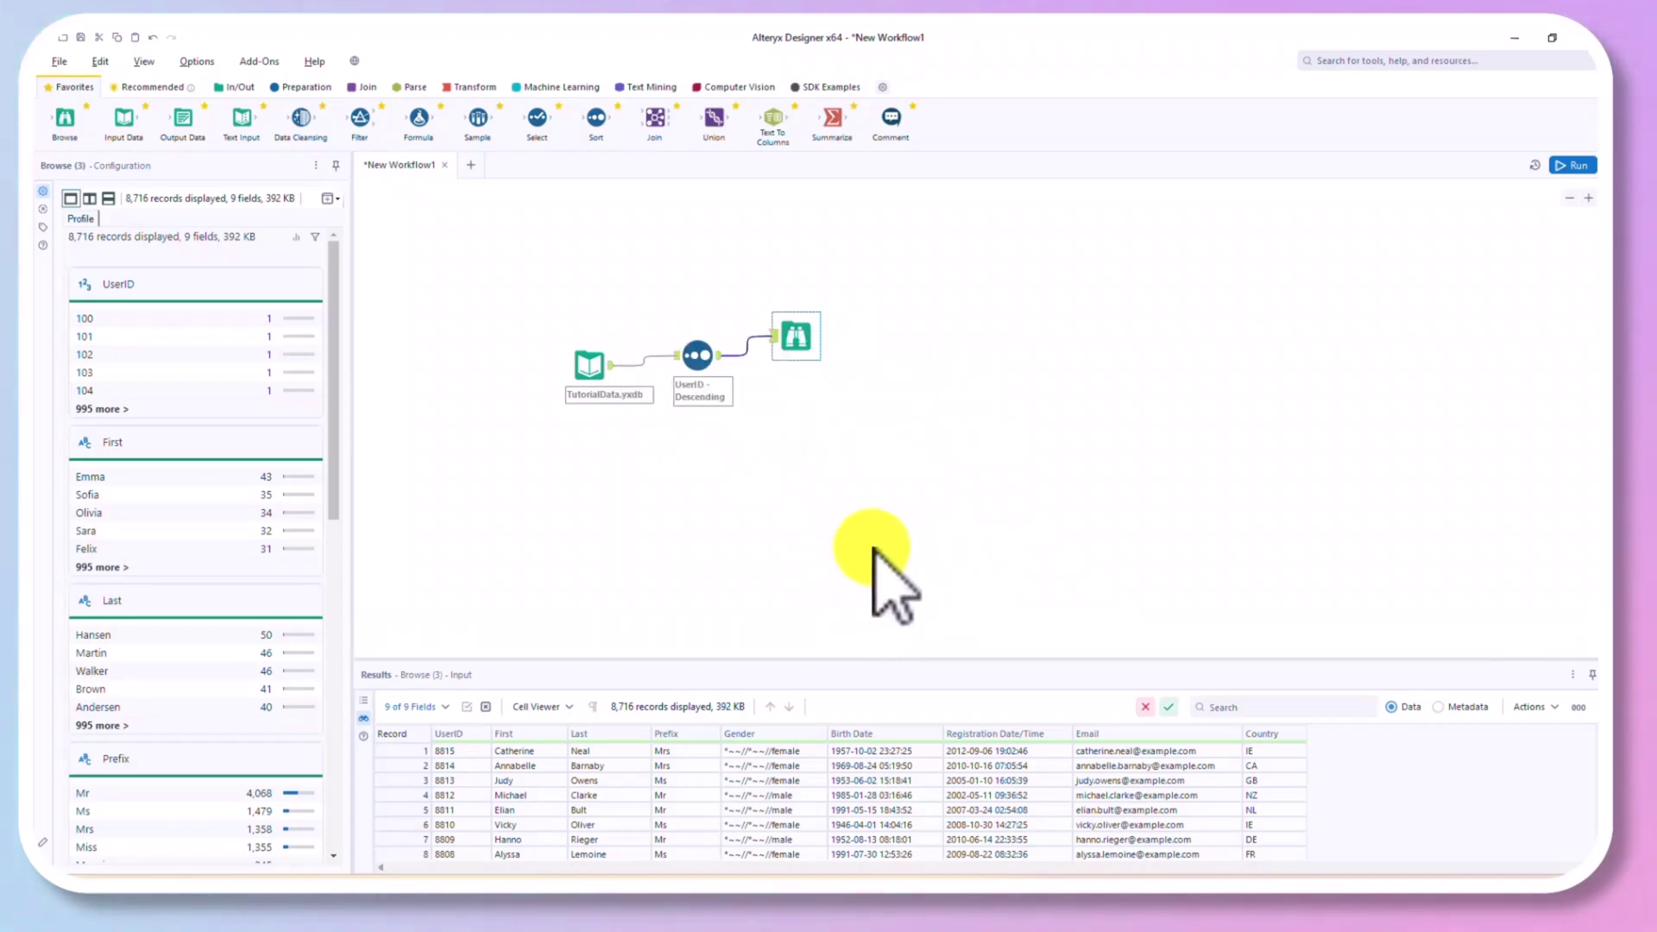